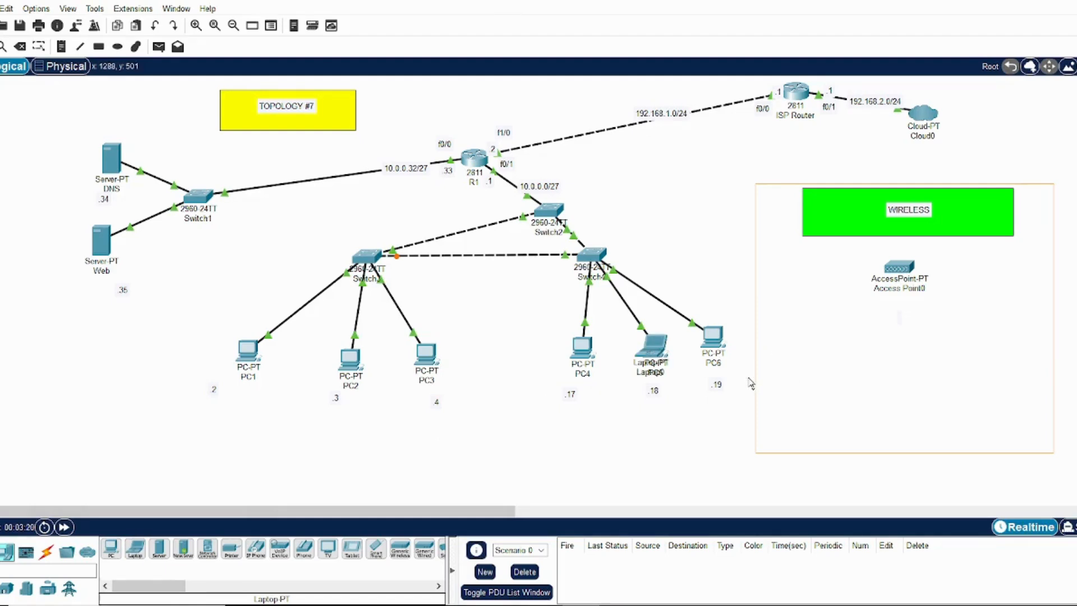
Move the existing laptop into the wireless area below the access point and add a second laptop beside it
drag(661, 362, 823, 381)
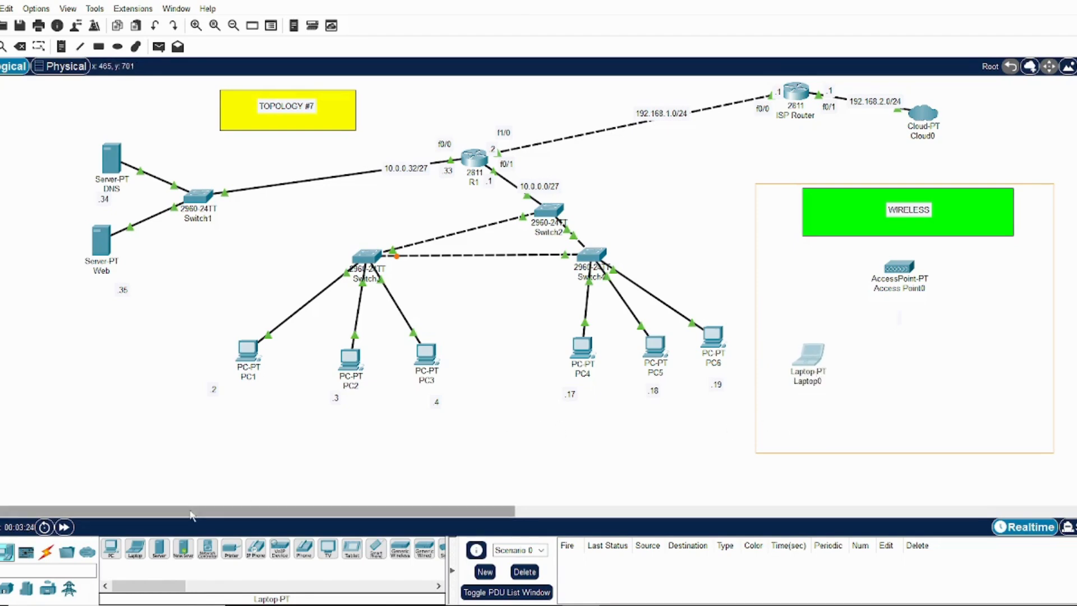
click(127, 556)
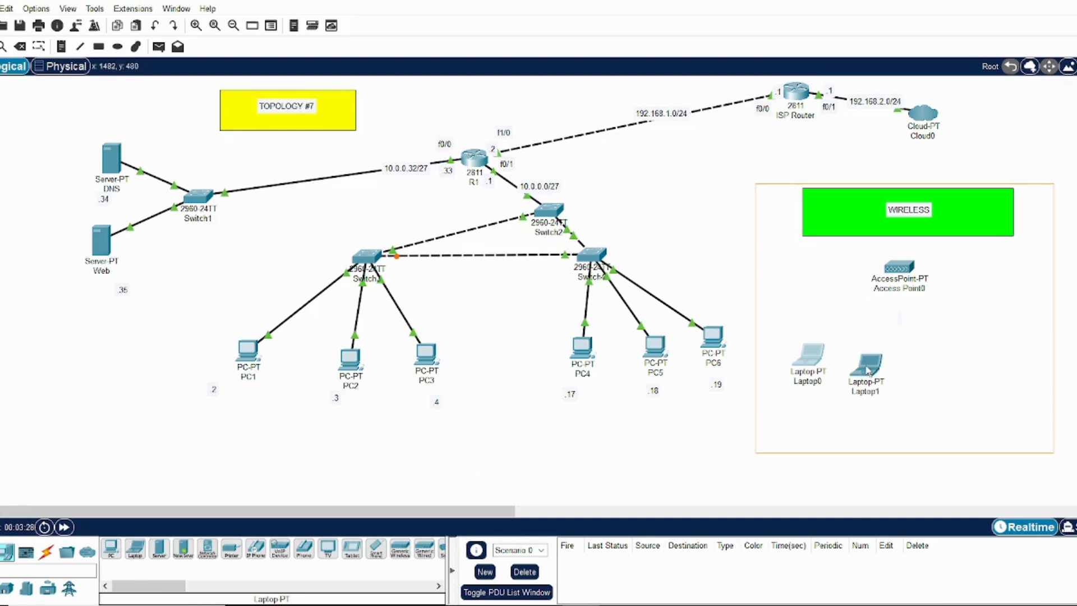
click(868, 364)
Add a tablet and a smartphone to the wireless area, beside the two laptops
click(352, 552)
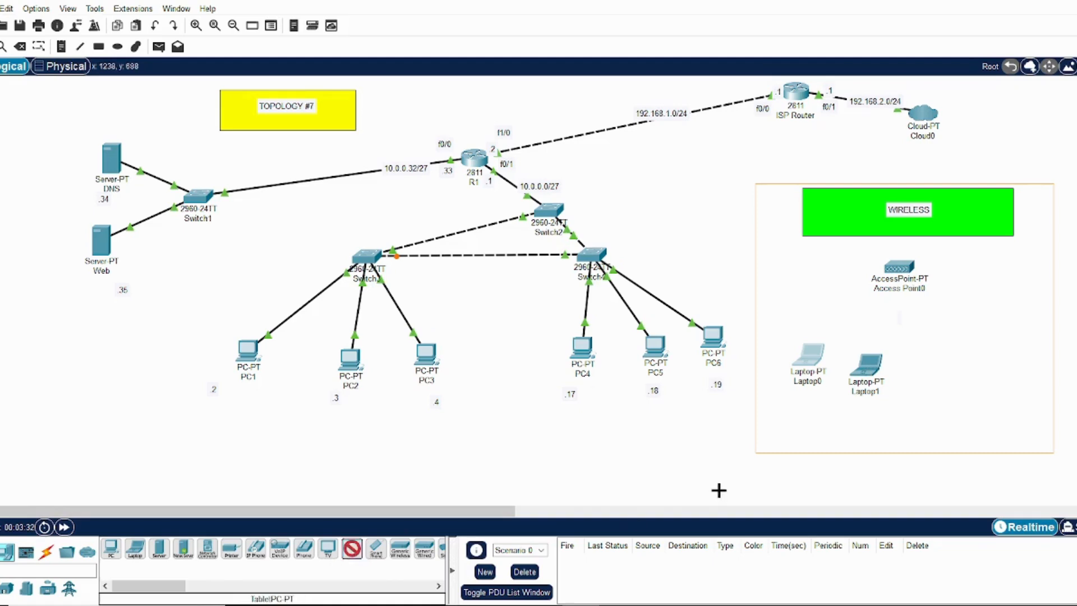
click(946, 348)
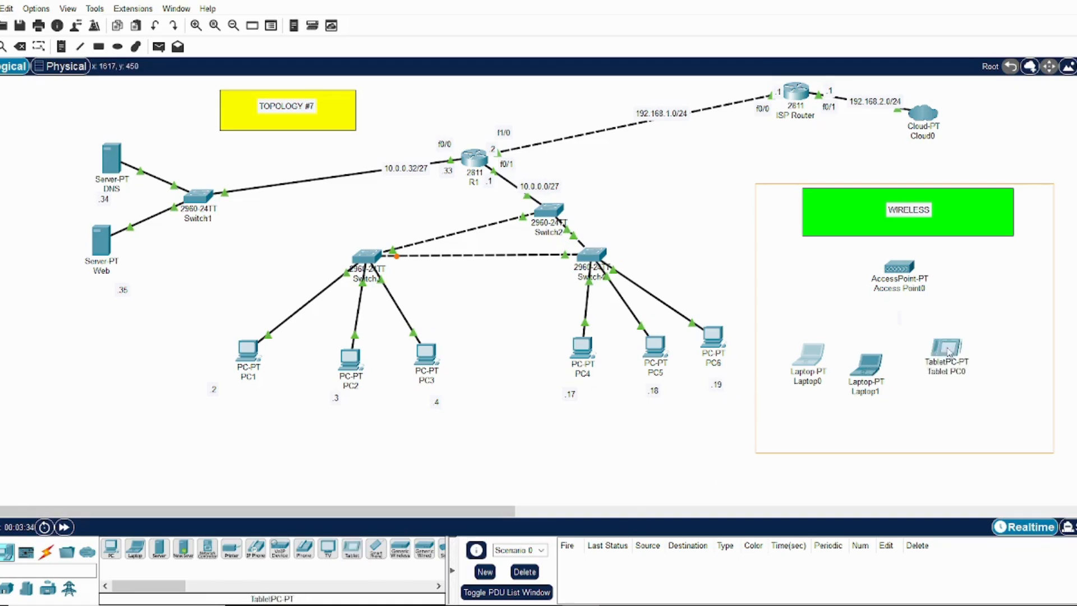
click(376, 548)
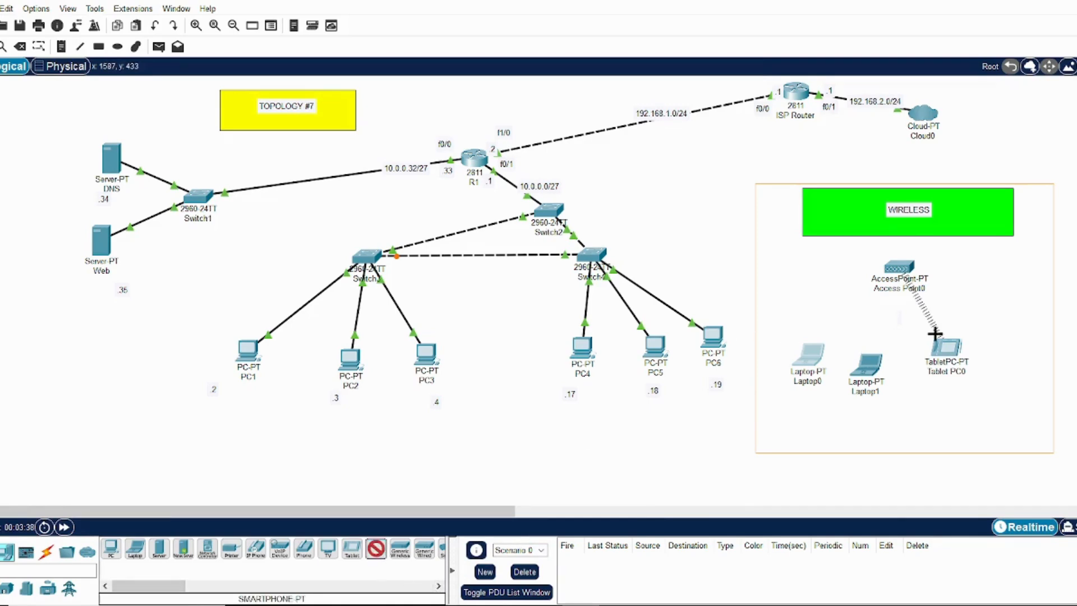
click(1016, 322)
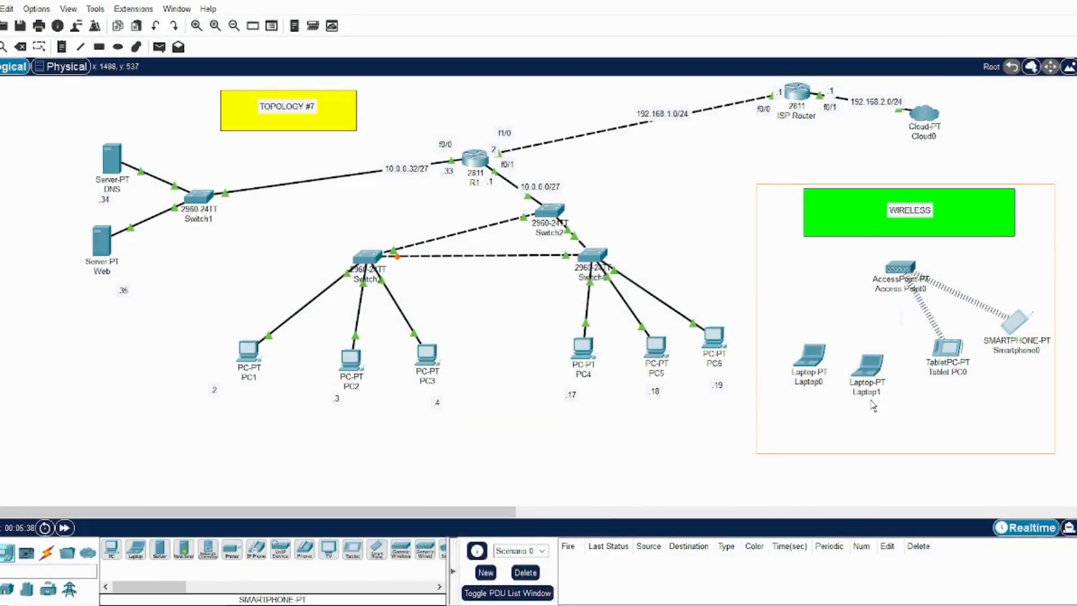
Rename the wireless devices as Laptop1, Laptop2, Tablet PC1, Smartphone1 and Access Point1
click(879, 392)
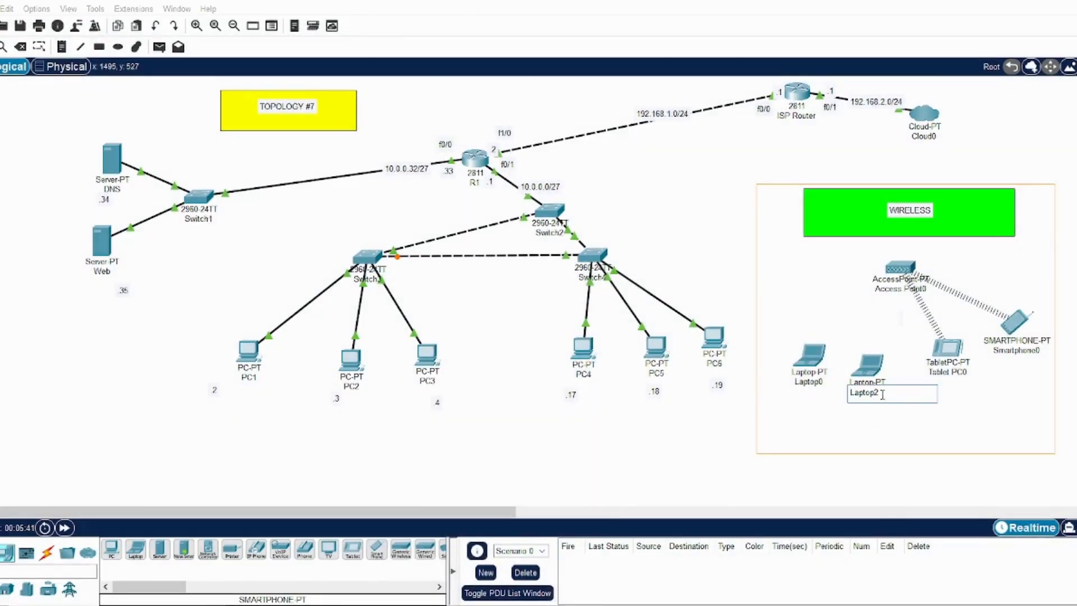
click(827, 382)
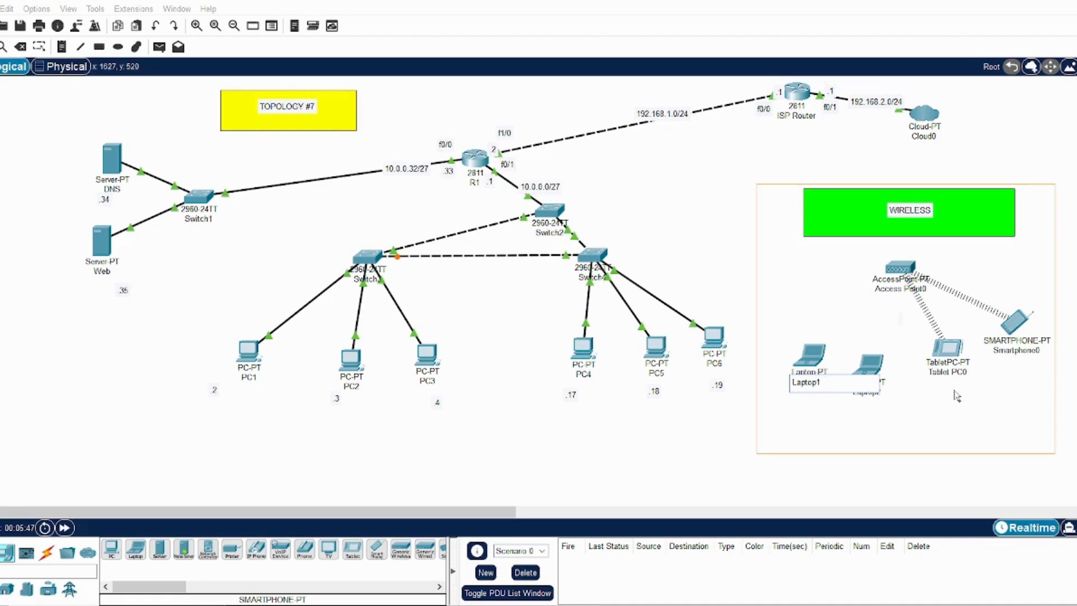
click(966, 375)
click(967, 374)
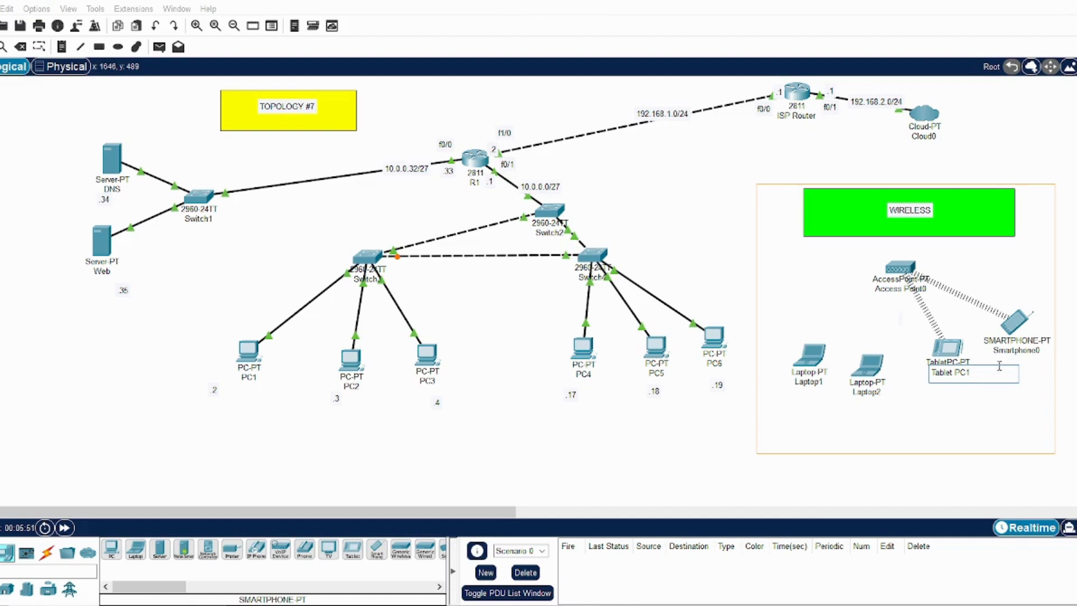
click(1037, 352)
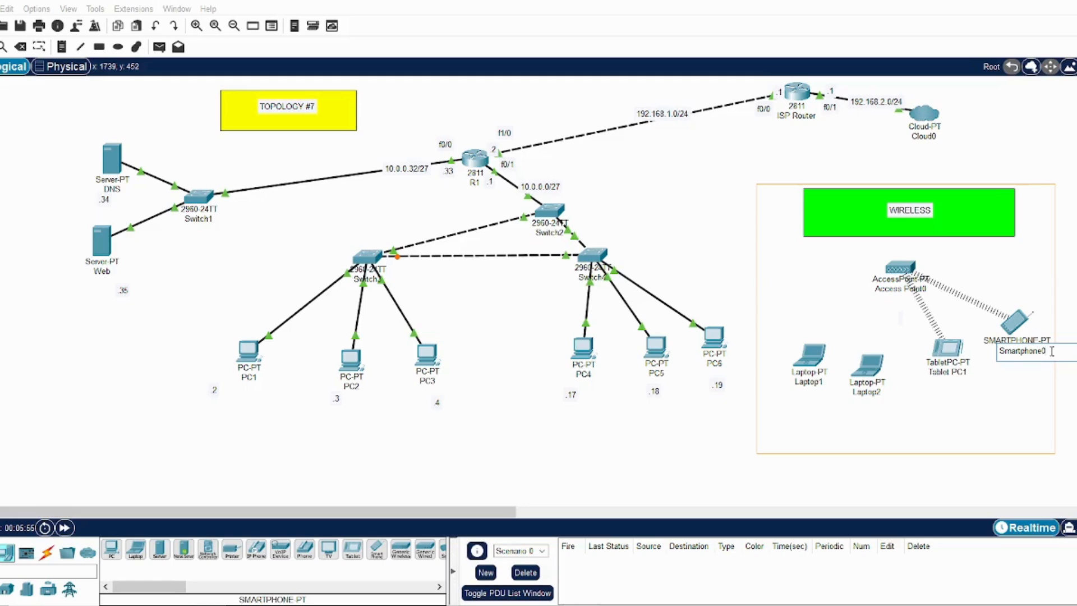
click(926, 288)
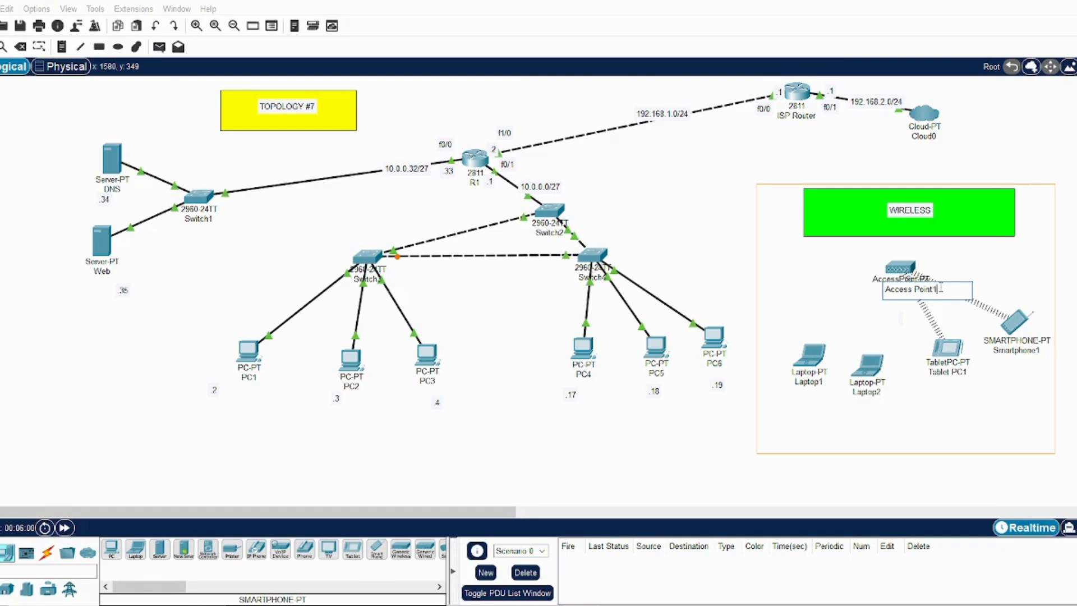
text(1)
click(957, 414)
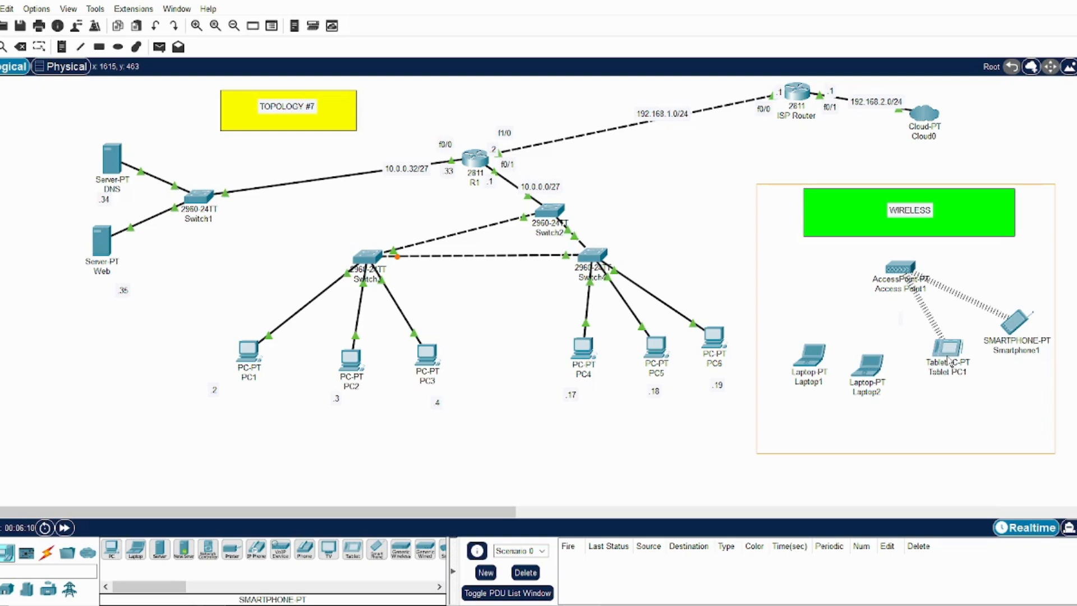
Reposition Tablet PC1 and Smartphone1 slightly farther from the access point
drag(947, 355, 939, 386)
mouse_move(1013, 336)
mouse_down()
mouse_move(1028, 297)
mouse_move(1018, 353)
mouse_move(1022, 336)
mouse_up()
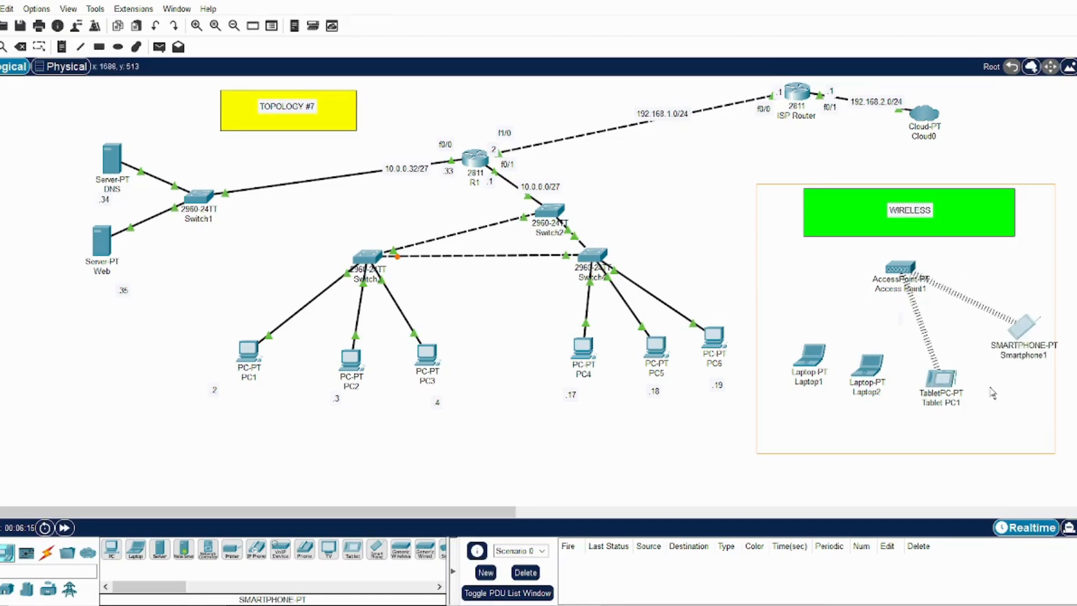
Inspect the physical view and Wireless0 interface settings of Tablet PC1, and close its window
click(948, 391)
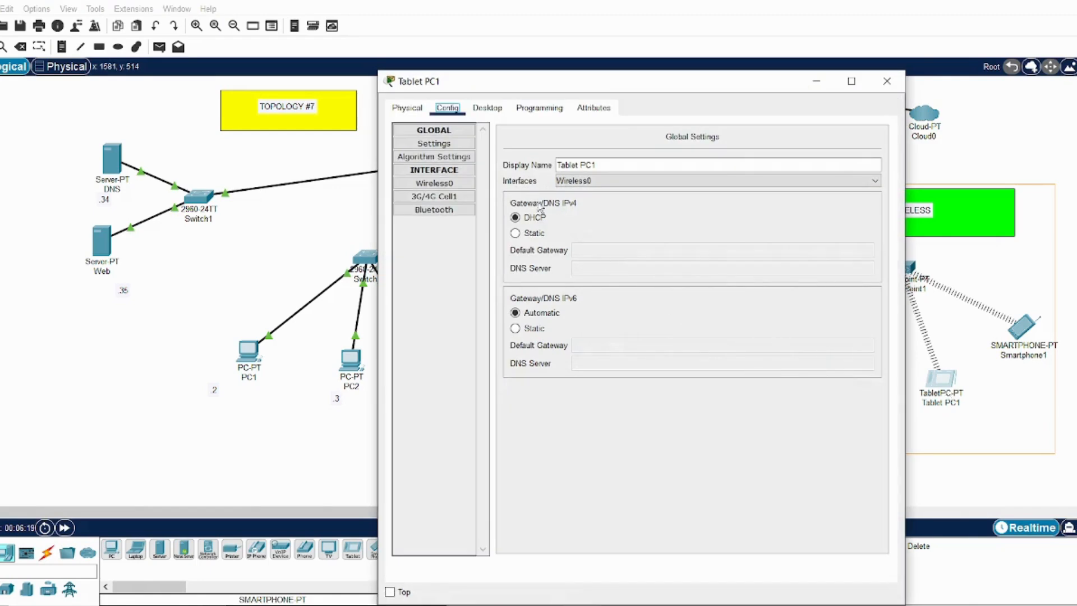
click(406, 112)
click(437, 111)
click(444, 188)
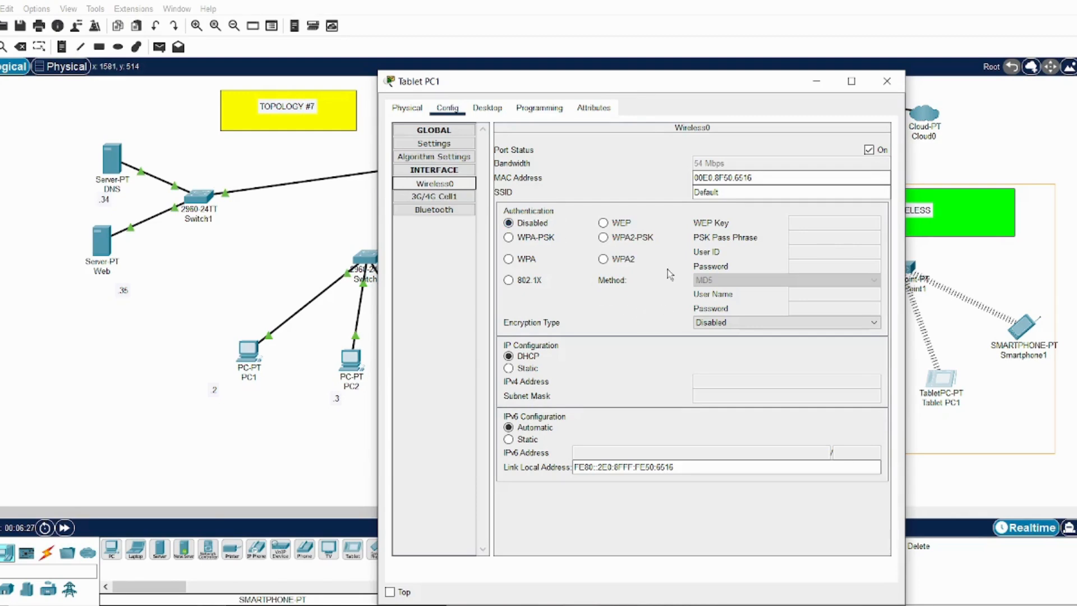
click(888, 85)
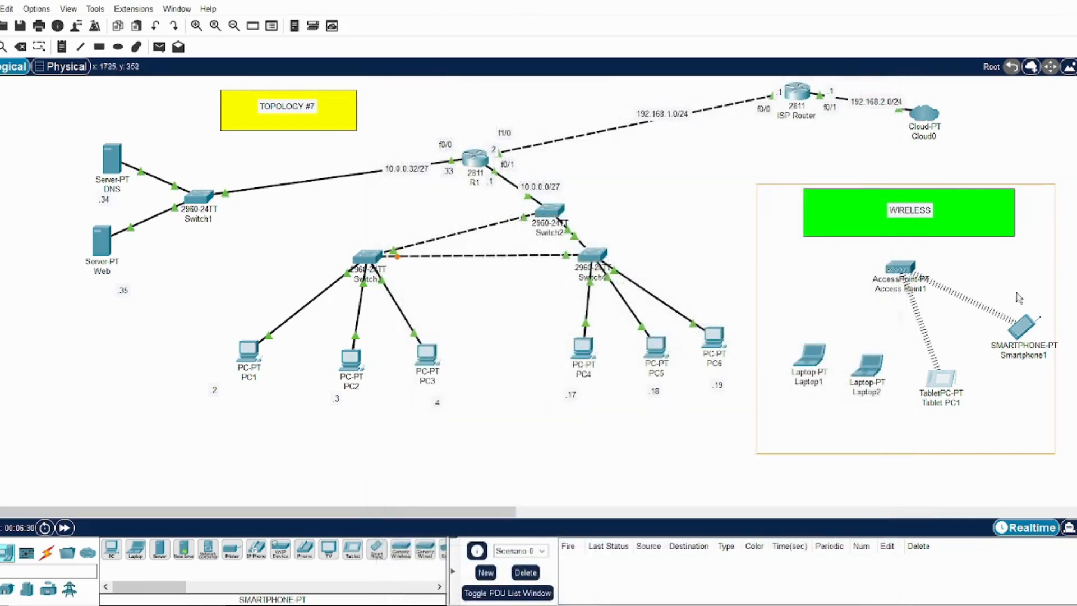
Examine Smartphone1's physical view and the SSID in its Wireless0 settings, and close its window
click(1026, 328)
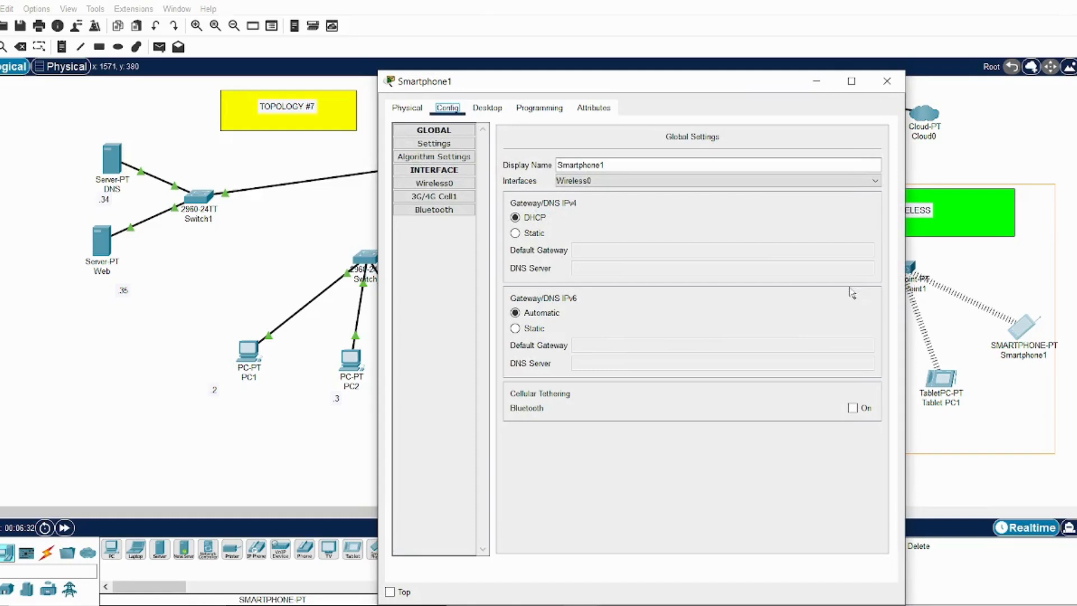
click(412, 112)
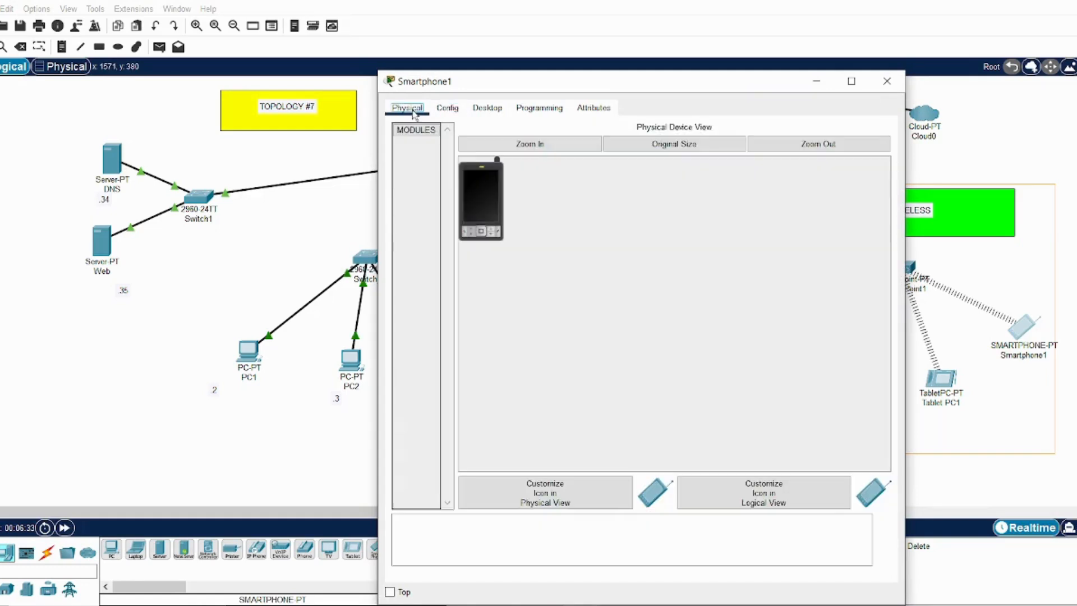
click(444, 111)
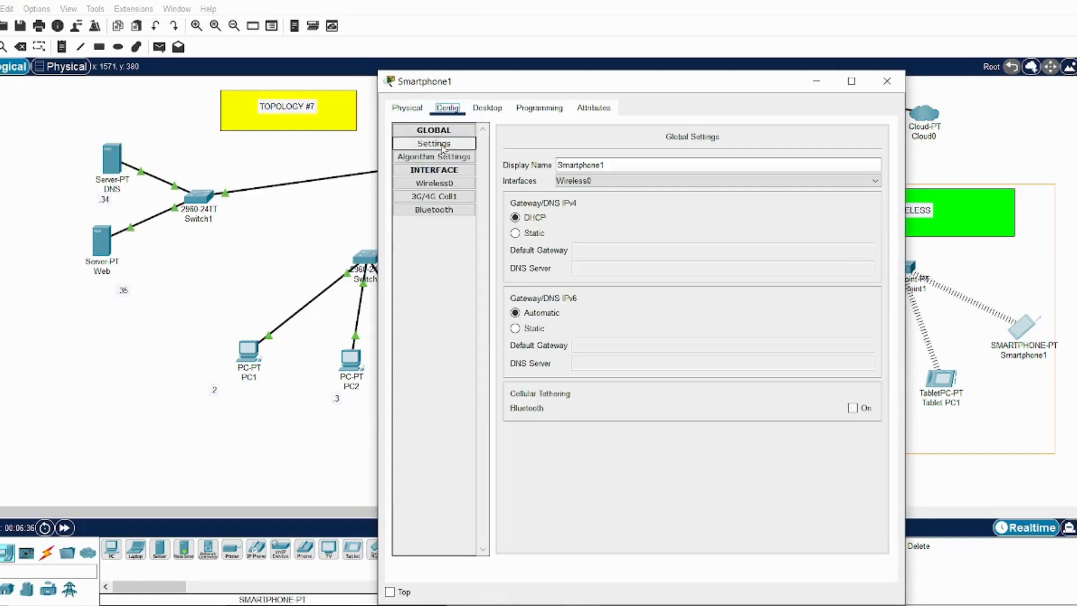
click(444, 185)
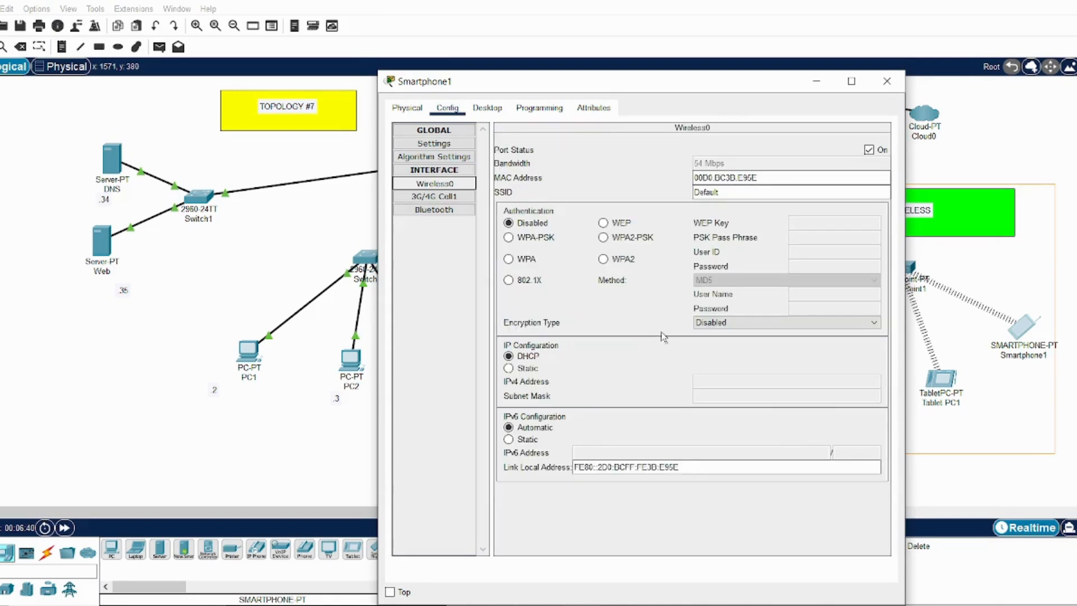
drag(724, 192, 693, 194)
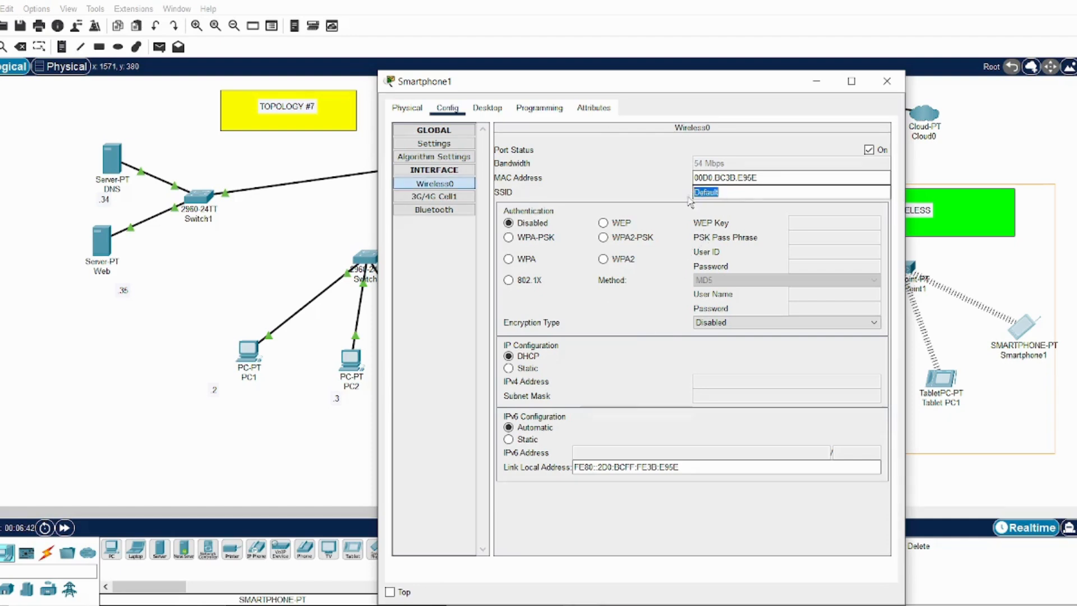
click(888, 84)
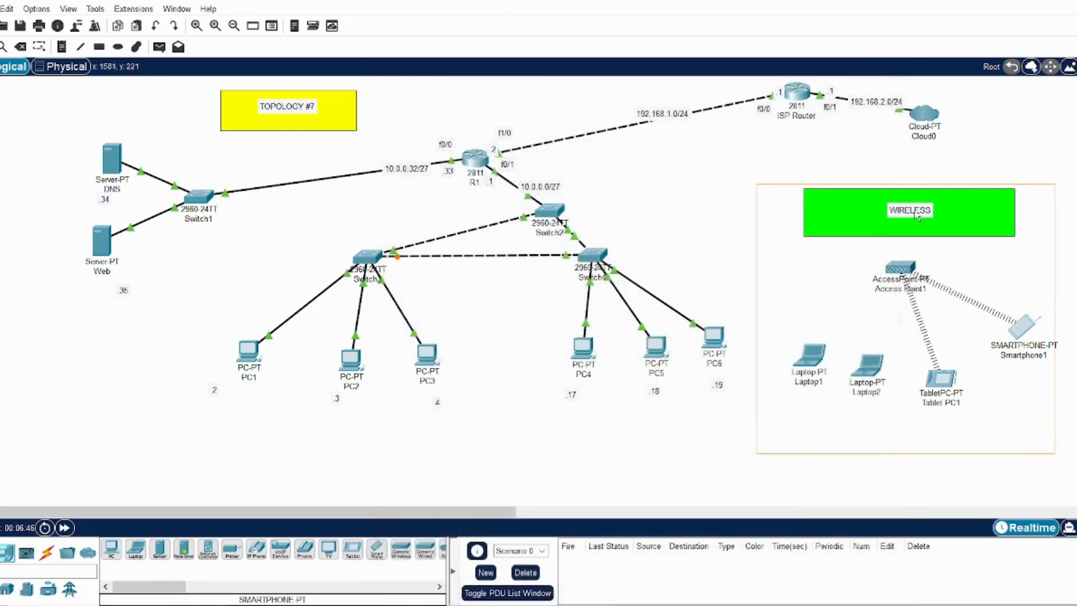
Check the SSID in Tablet PC1's Wireless0 settings for comparison with the smartphone
click(939, 381)
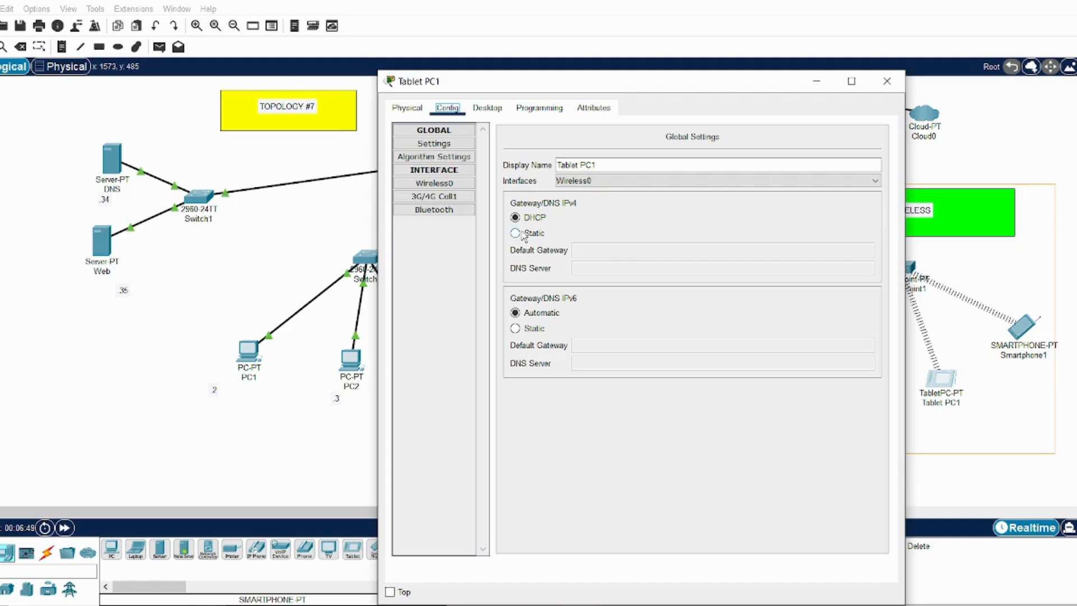
click(453, 184)
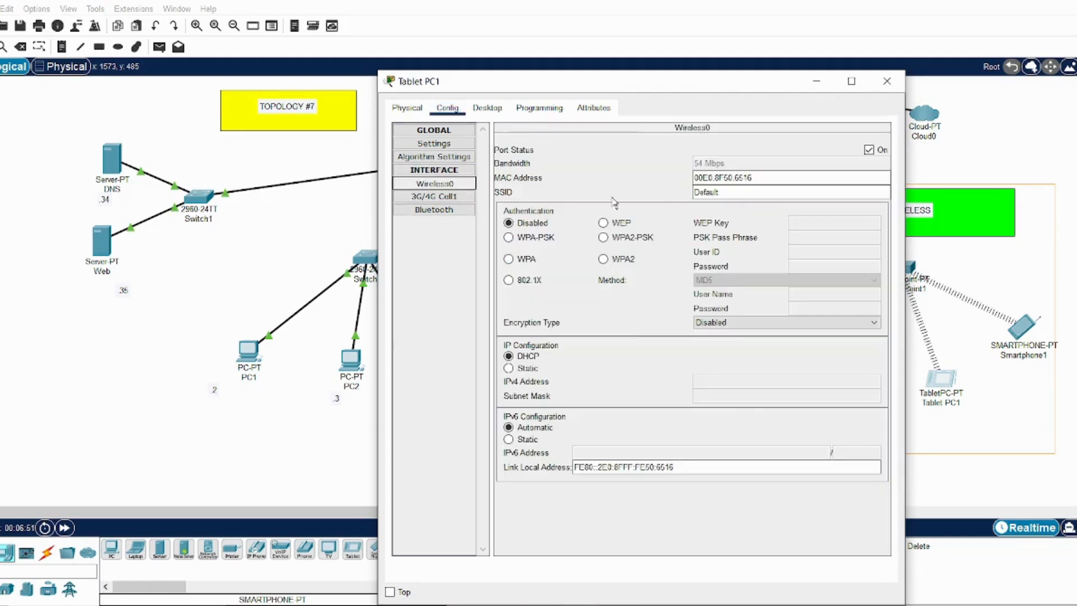
double_click(721, 193)
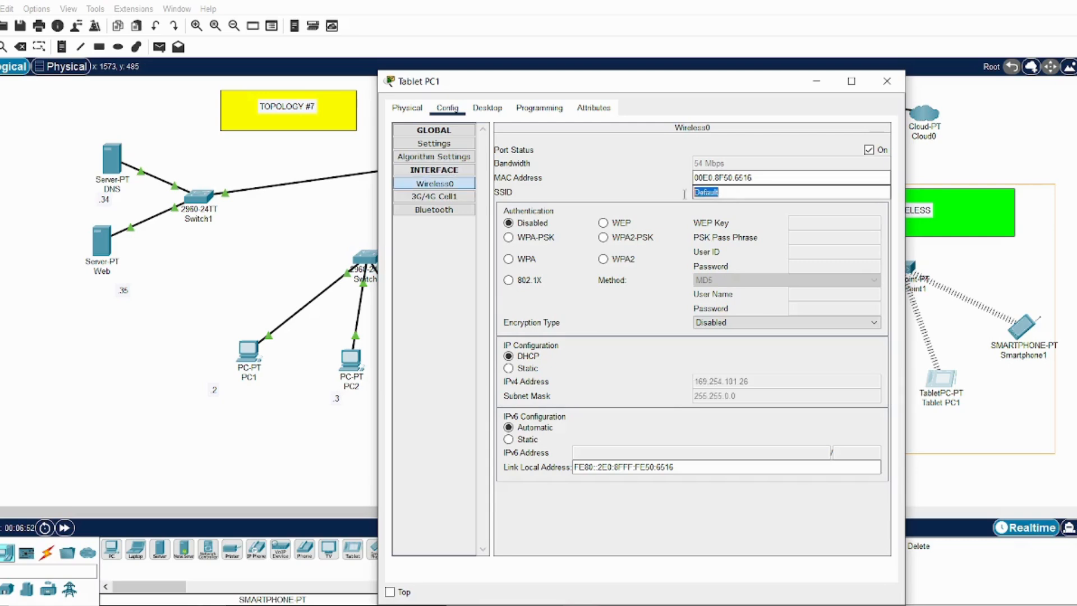
click(886, 81)
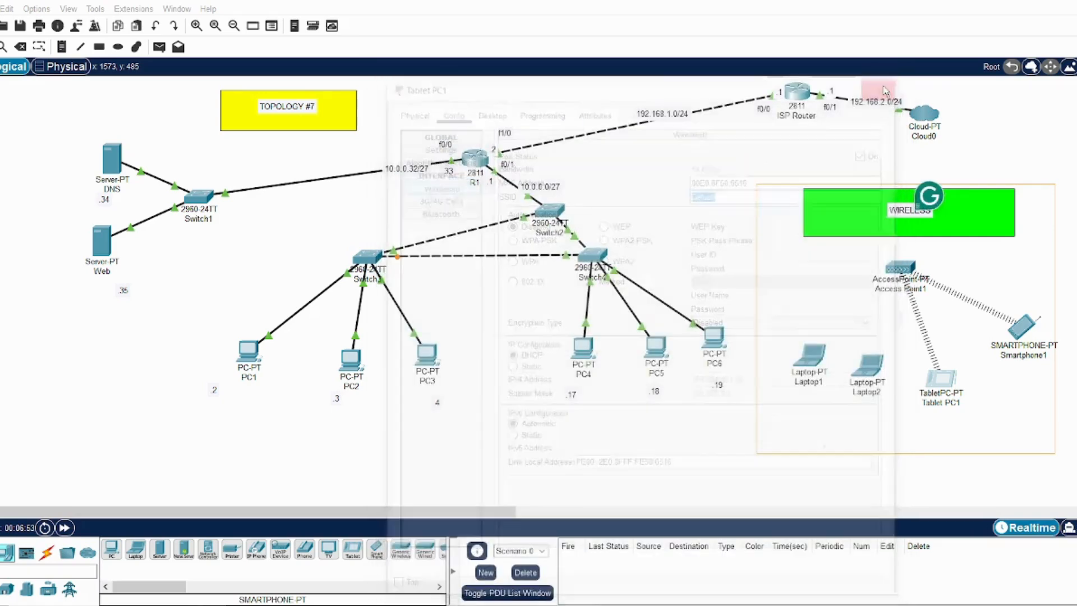
Check the SSID in Access Point1's Port 1 settings, and close the device window
click(900, 276)
click(448, 108)
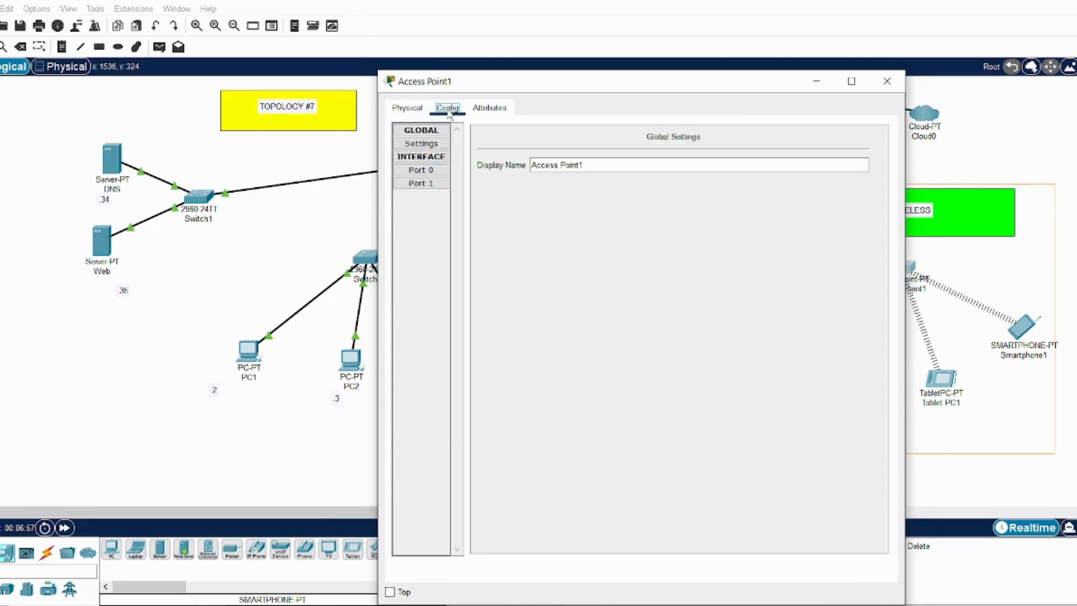
click(435, 184)
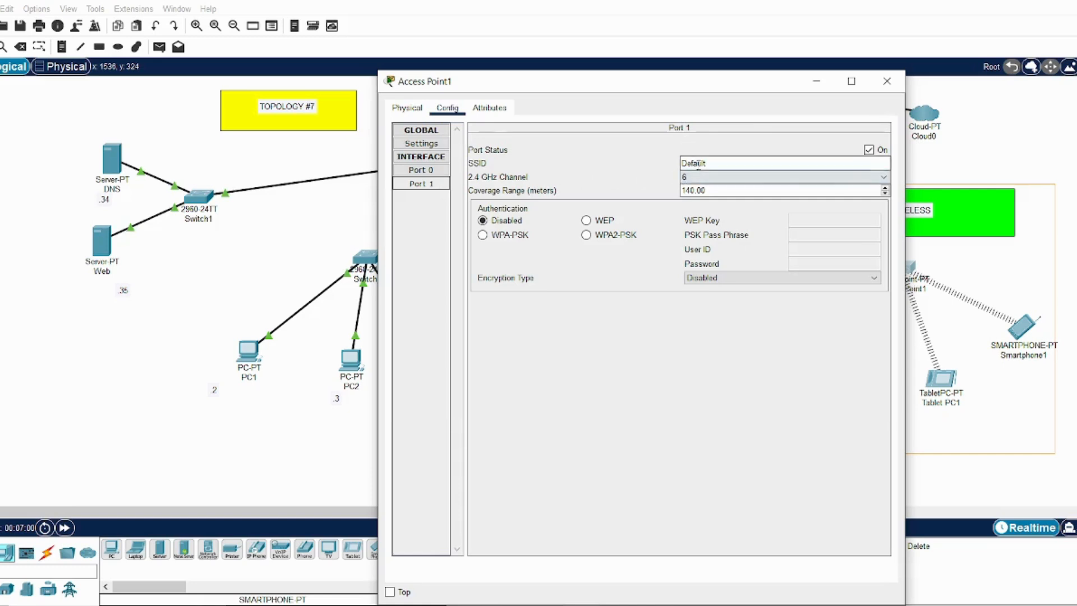
double_click(699, 163)
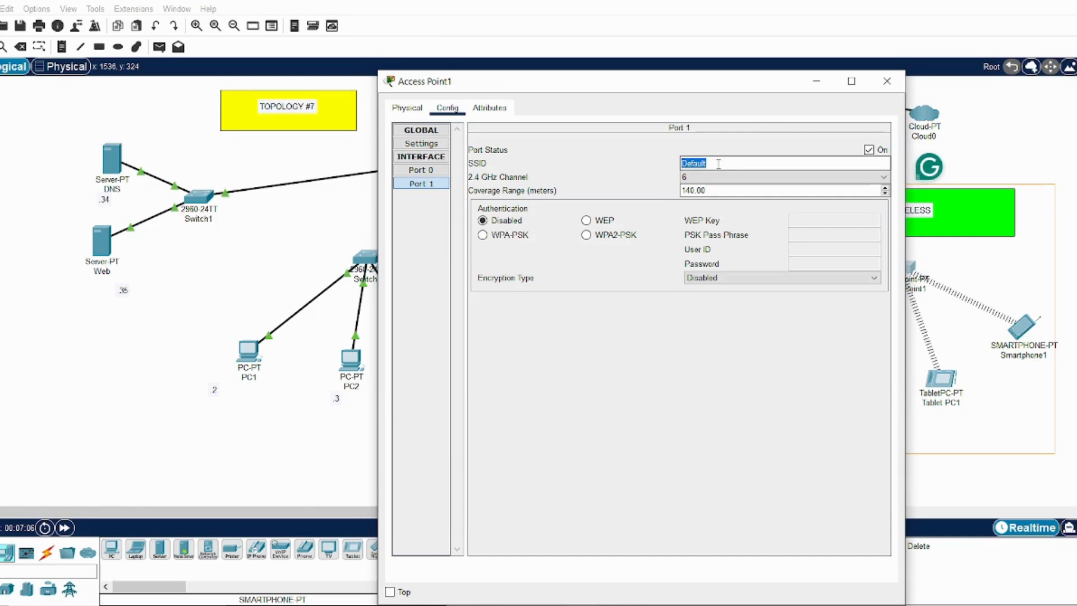
click(888, 87)
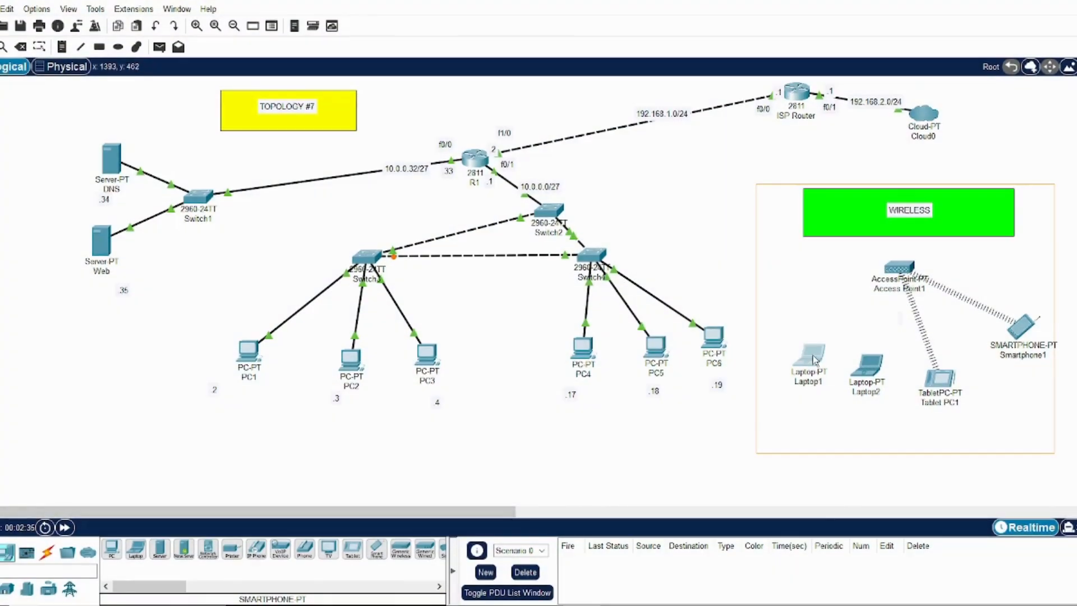
Examine which network interfaces Laptop1 has, and return to its physical device view
click(814, 359)
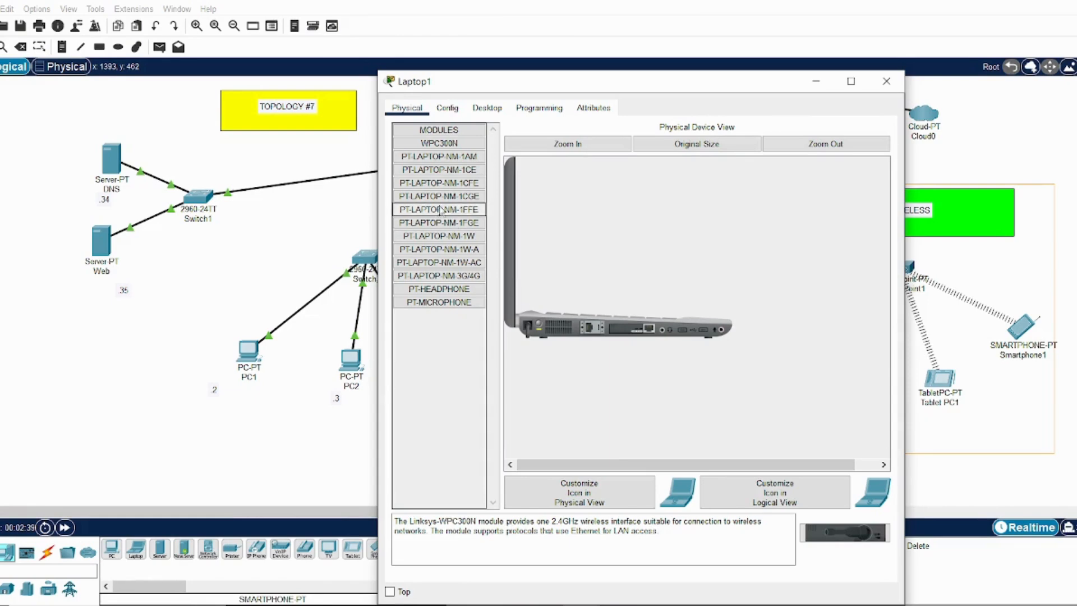
click(456, 111)
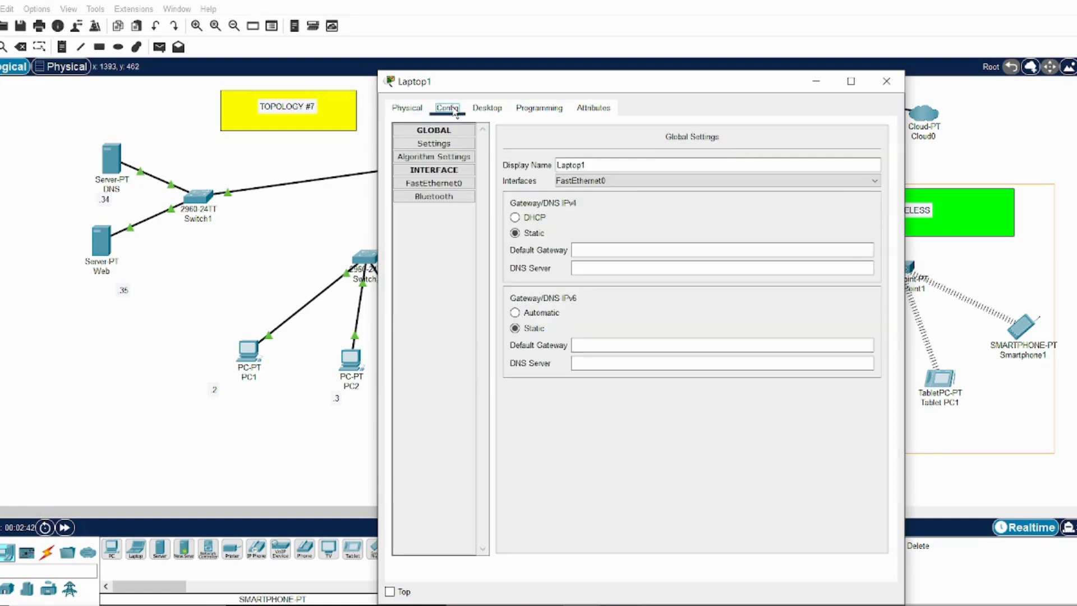
click(447, 184)
click(446, 198)
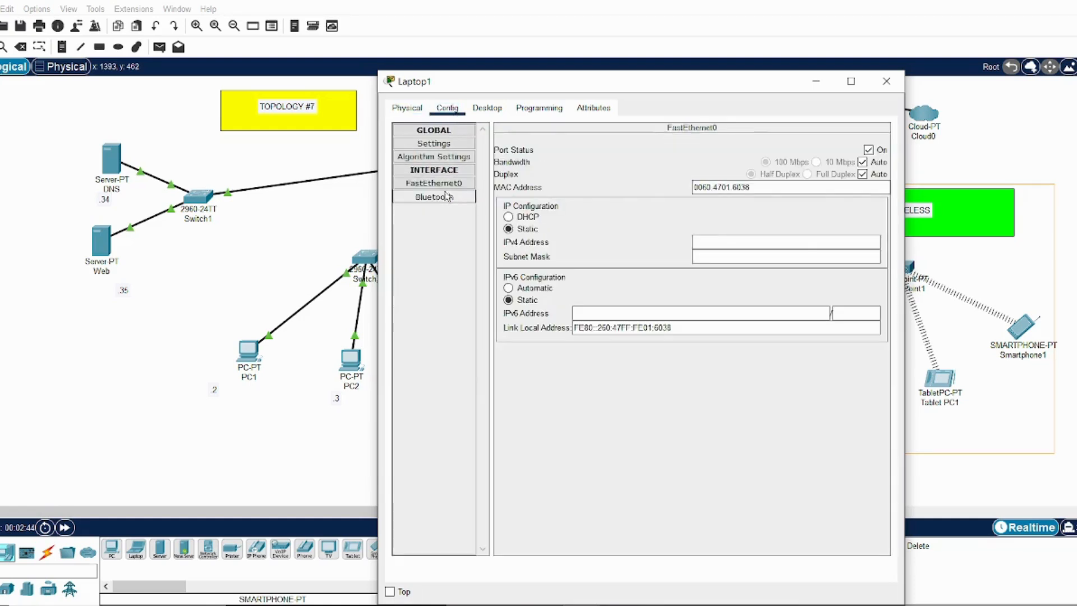
click(447, 187)
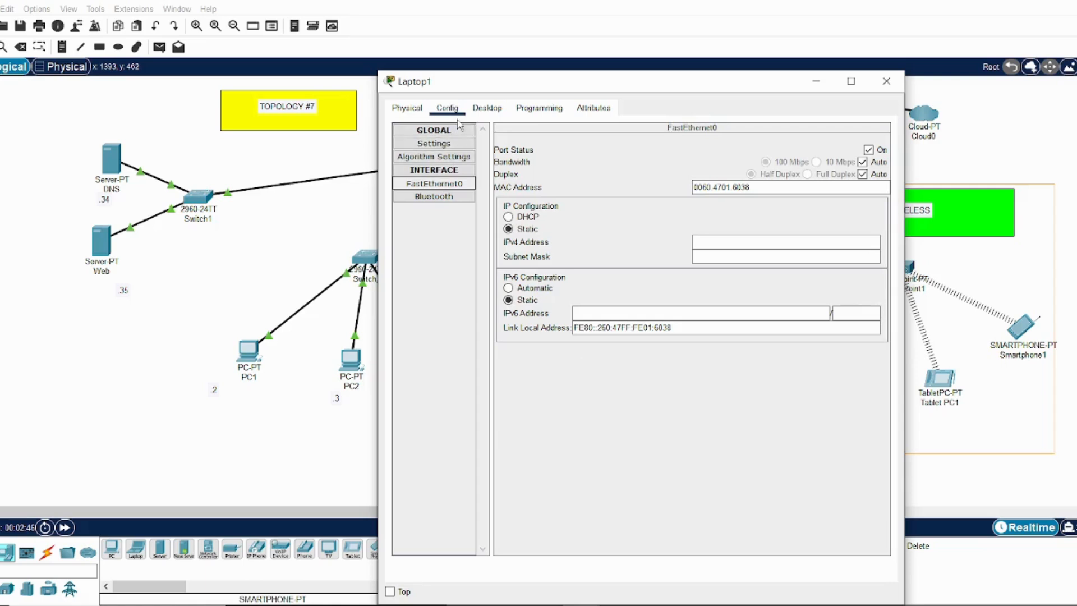
click(407, 107)
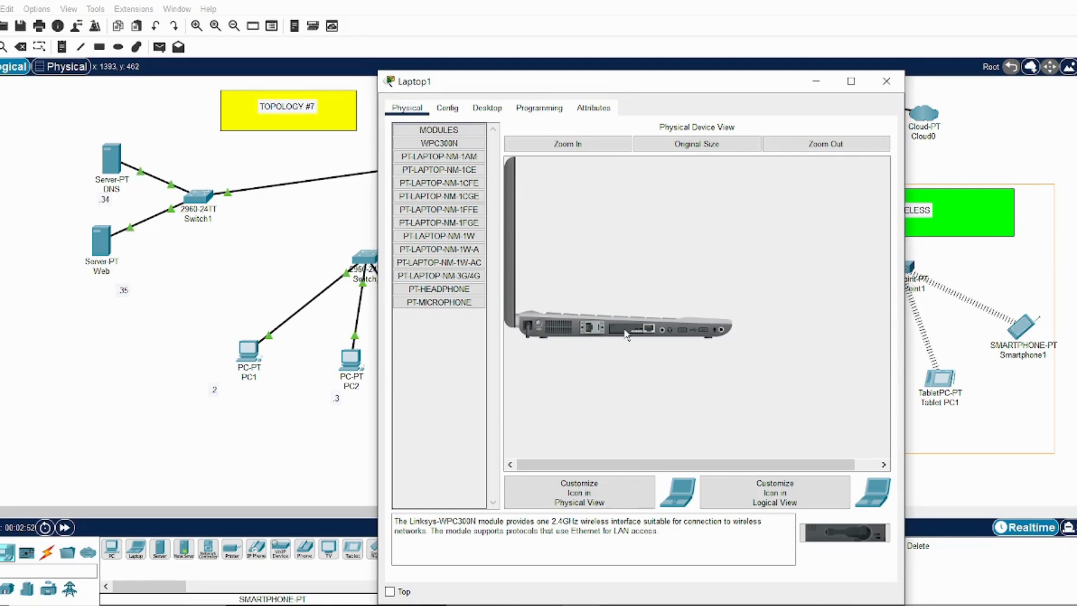
Replace Laptop1's wired network module with the WPC300N wireless module, check the SSID in its Wireless0 settings, and close its window
drag(628, 334, 457, 493)
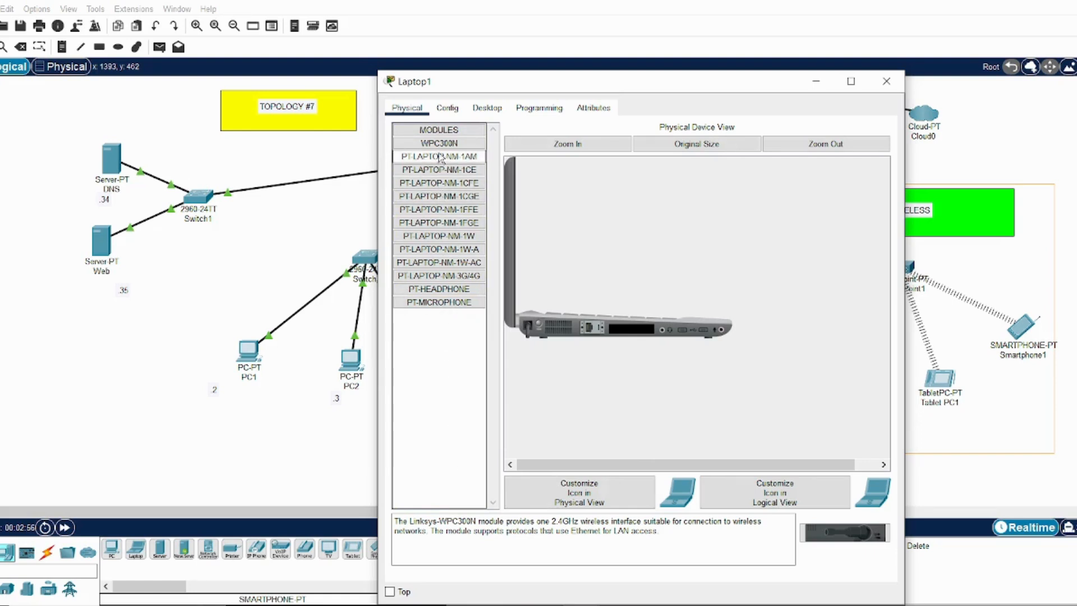
drag(441, 147, 632, 335)
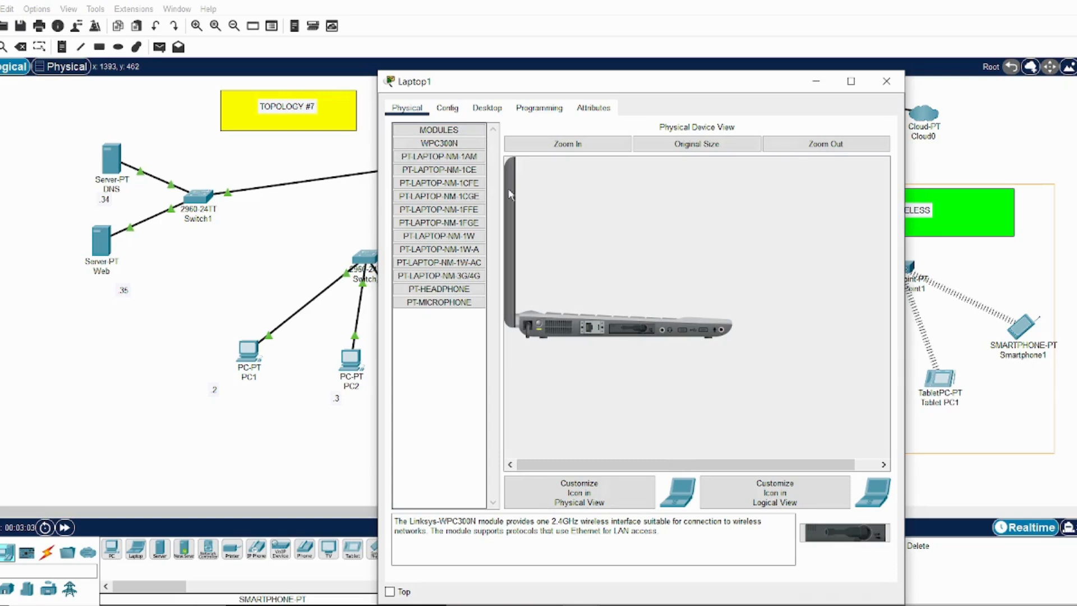
click(456, 111)
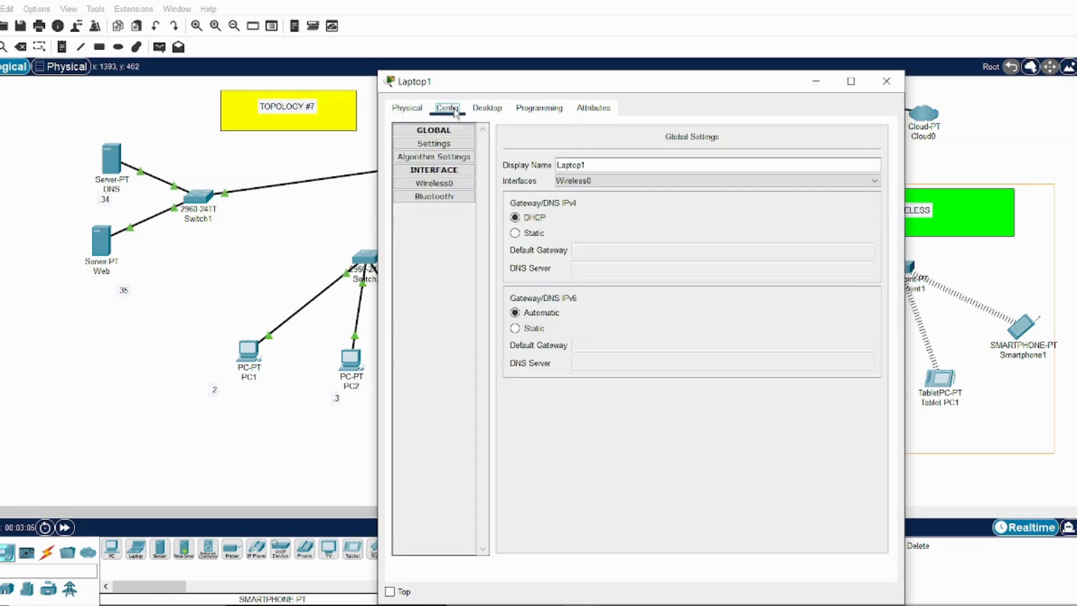
click(443, 185)
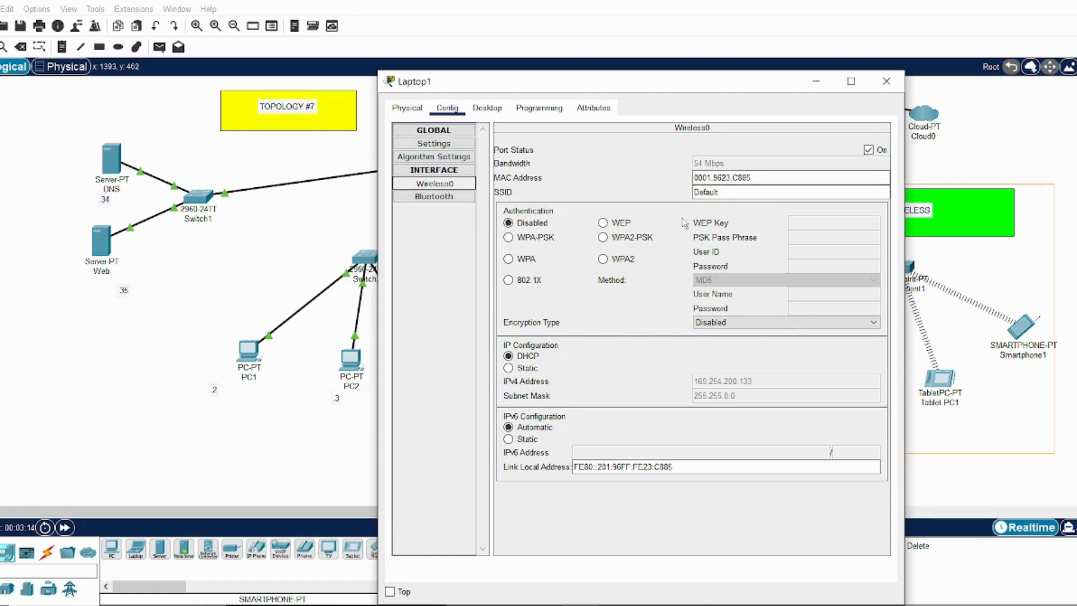
double_click(705, 192)
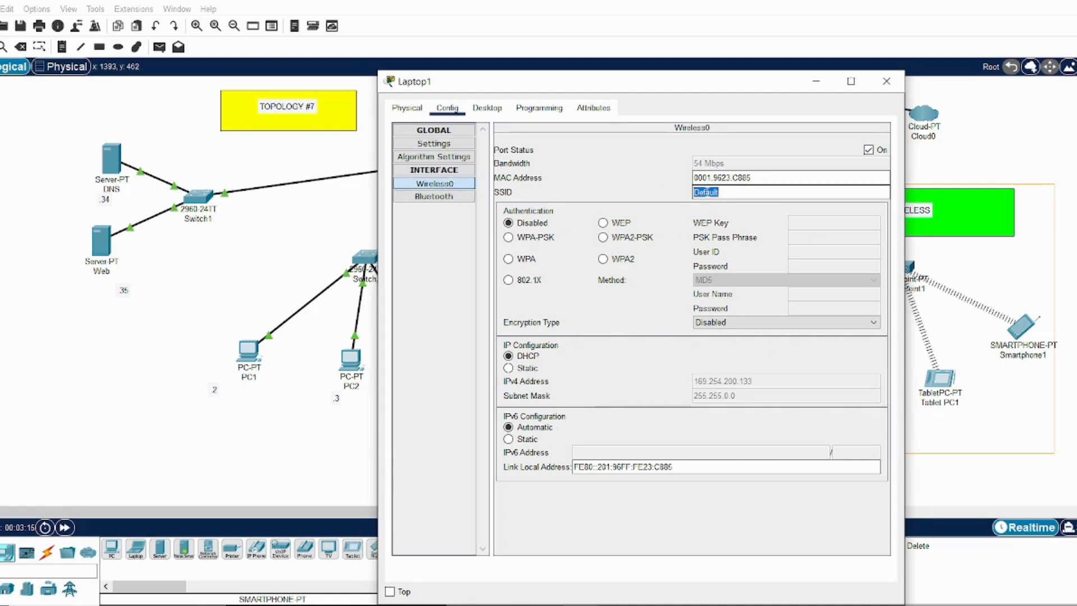
click(659, 332)
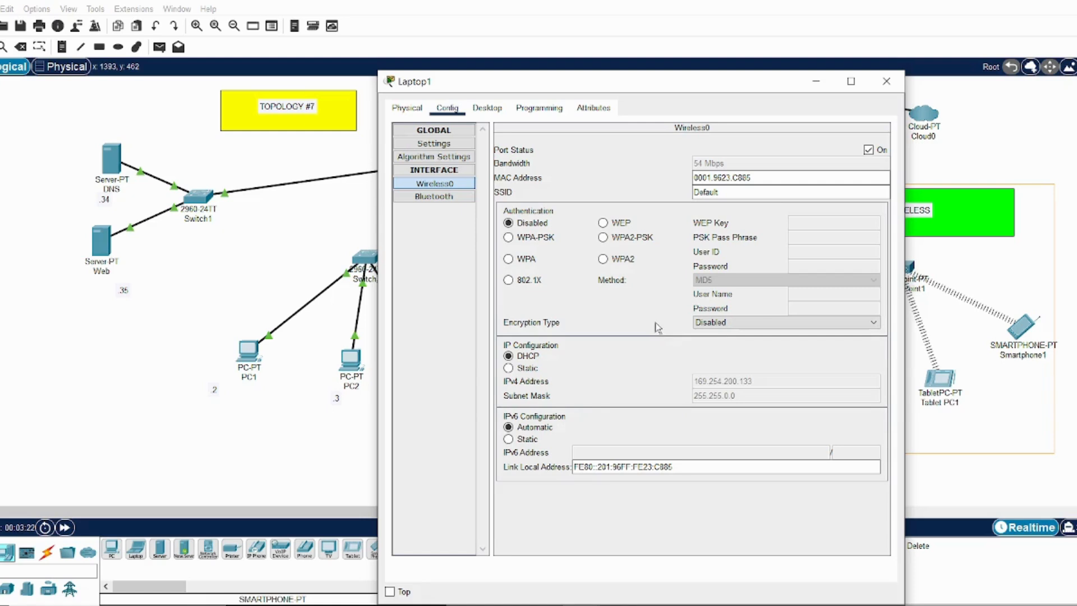
click(887, 89)
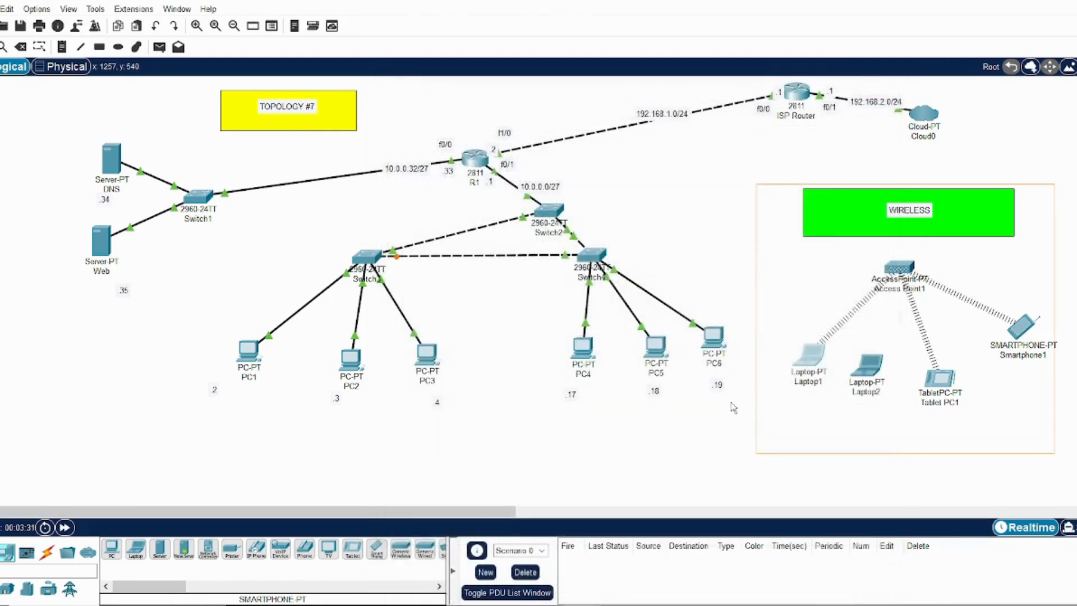
Swap Laptop2's wired network module for the WPC300N wireless module, check its Wireless0 SSID, and close its window
click(869, 377)
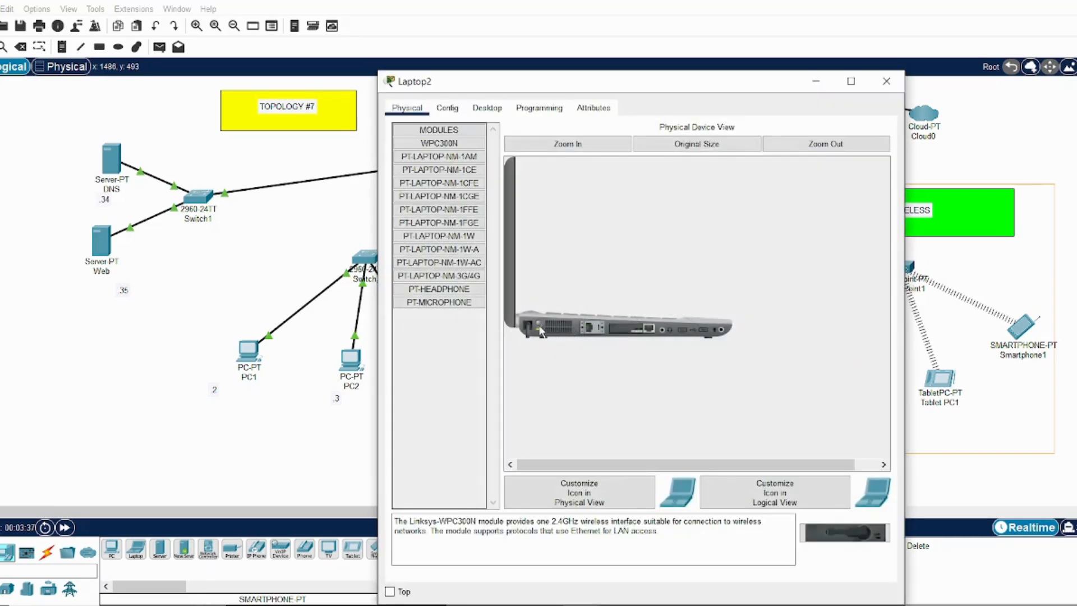
drag(633, 331, 432, 397)
drag(440, 143, 634, 330)
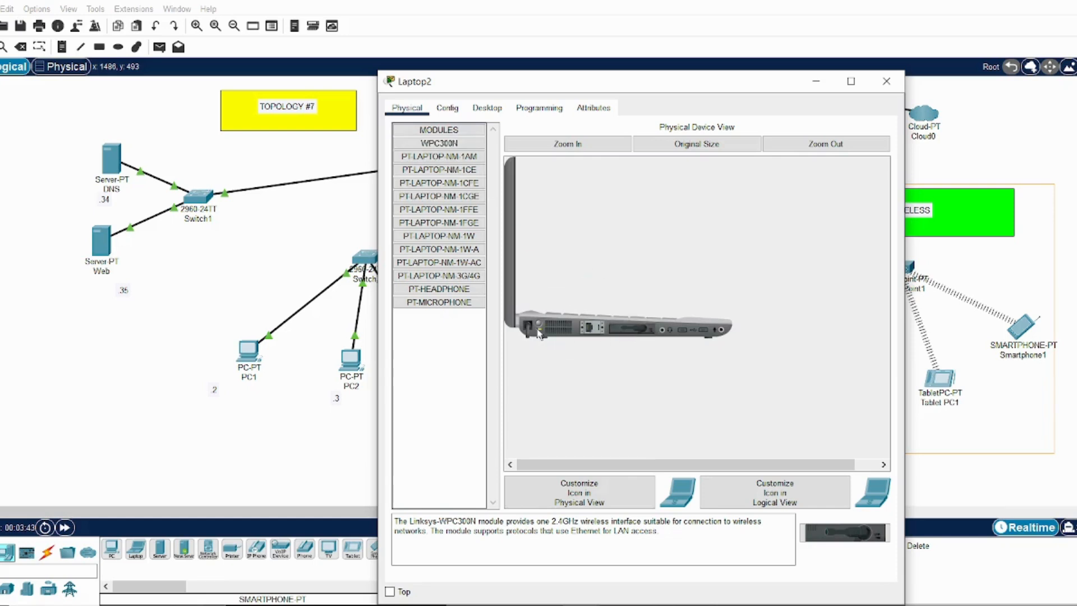
click(452, 109)
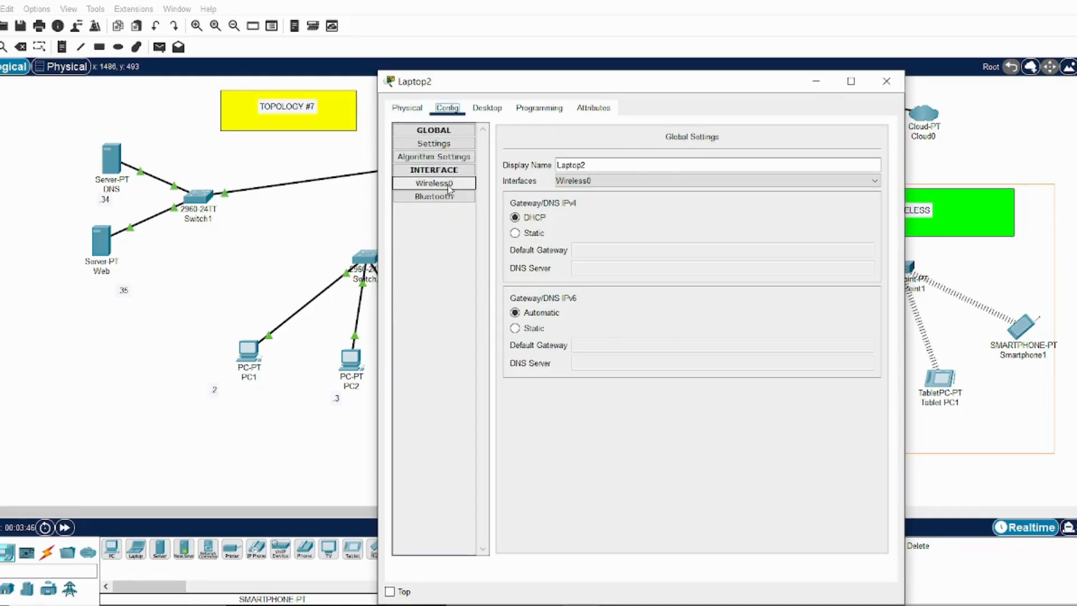
click(450, 188)
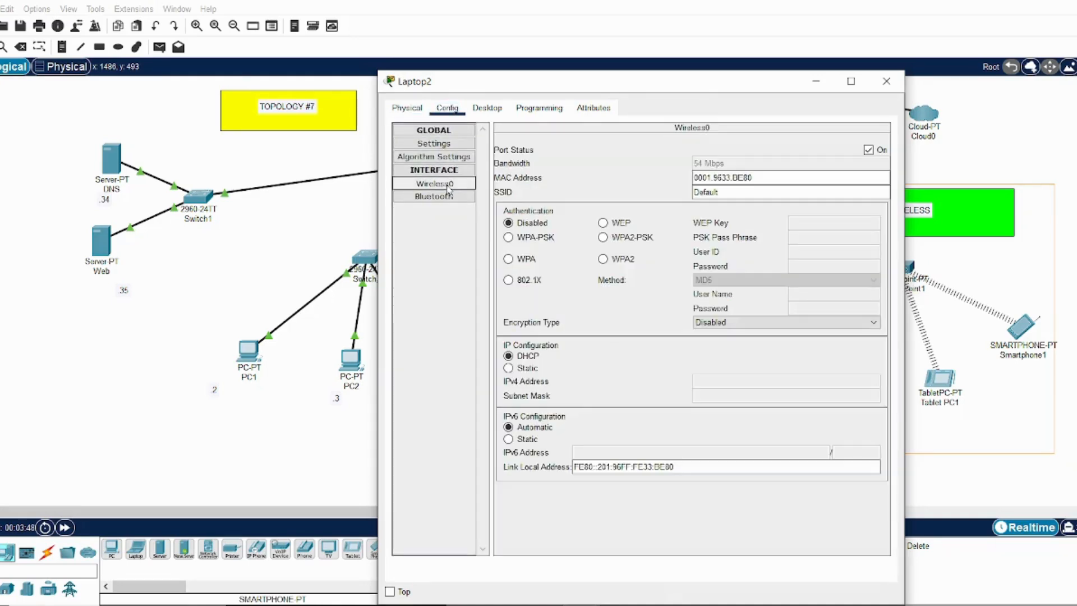
double_click(704, 193)
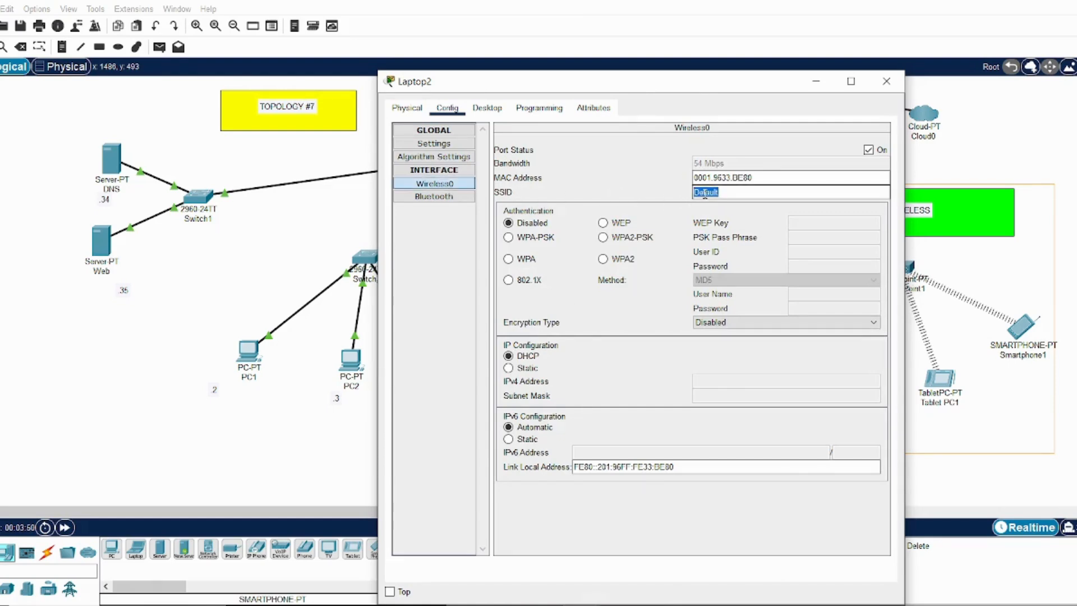
click(705, 222)
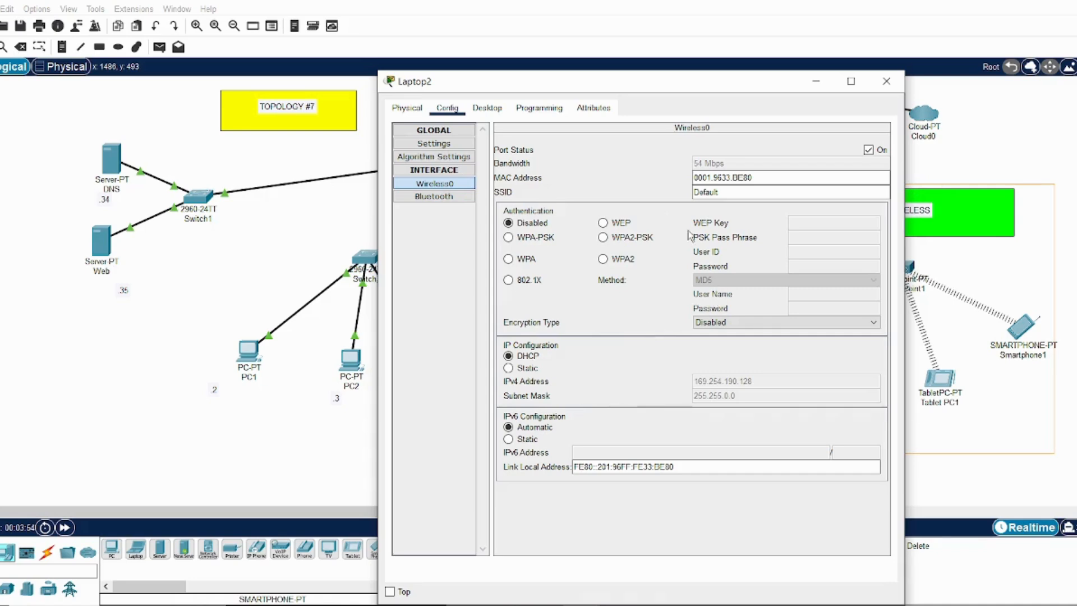
click(886, 82)
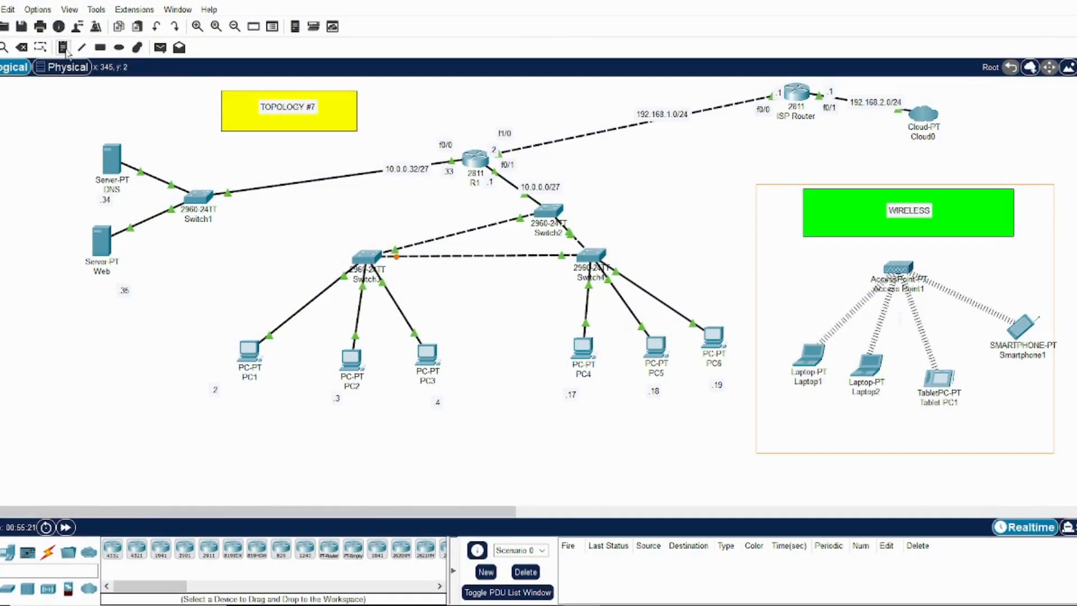
Place address notes below the wireless devices: .22 for Laptop1, .23 for Laptop2, .24 for Tablet PC1 and .25 for Smartphone1
click(63, 47)
click(794, 402)
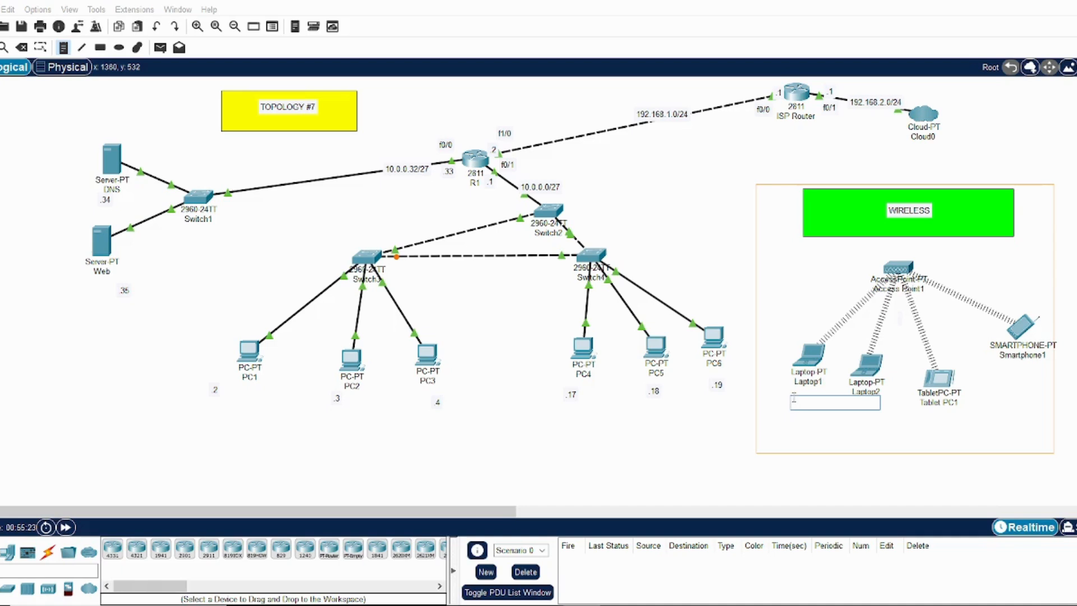
text(.22)
click(857, 414)
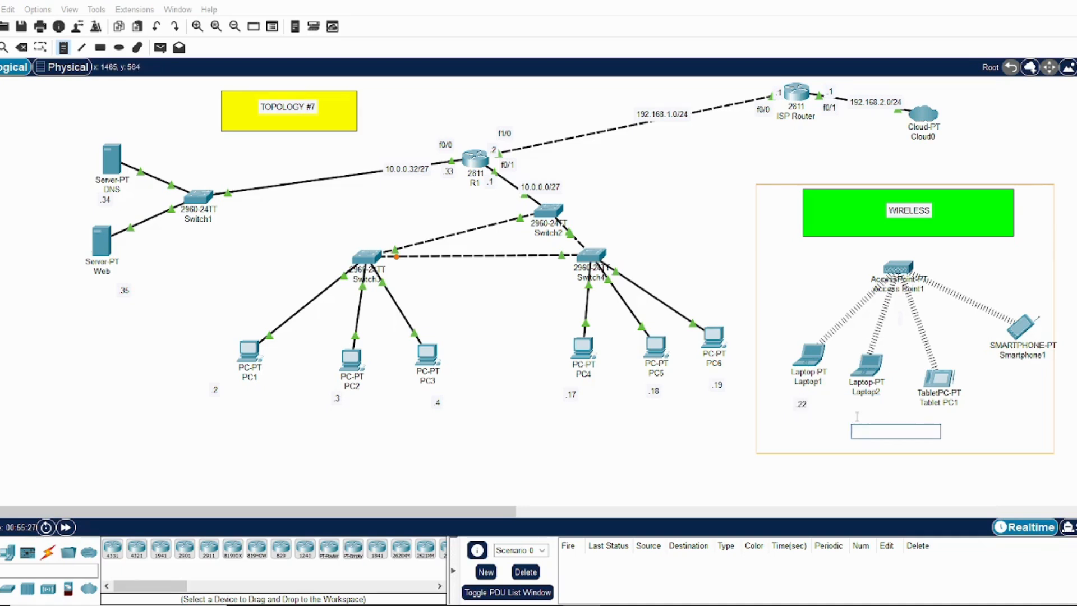
click(850, 406)
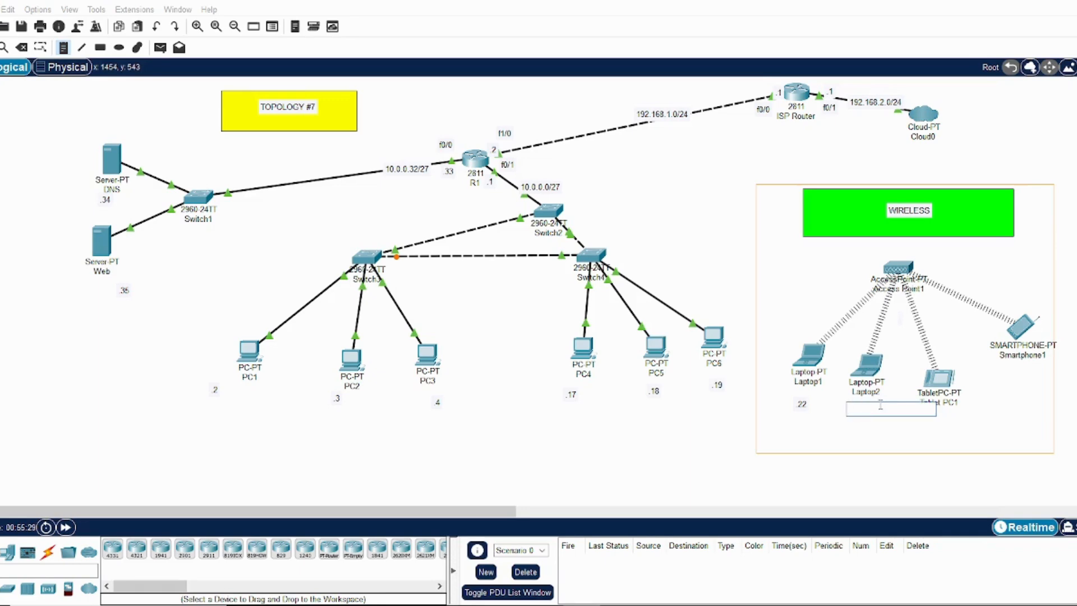
text(.)
click(945, 412)
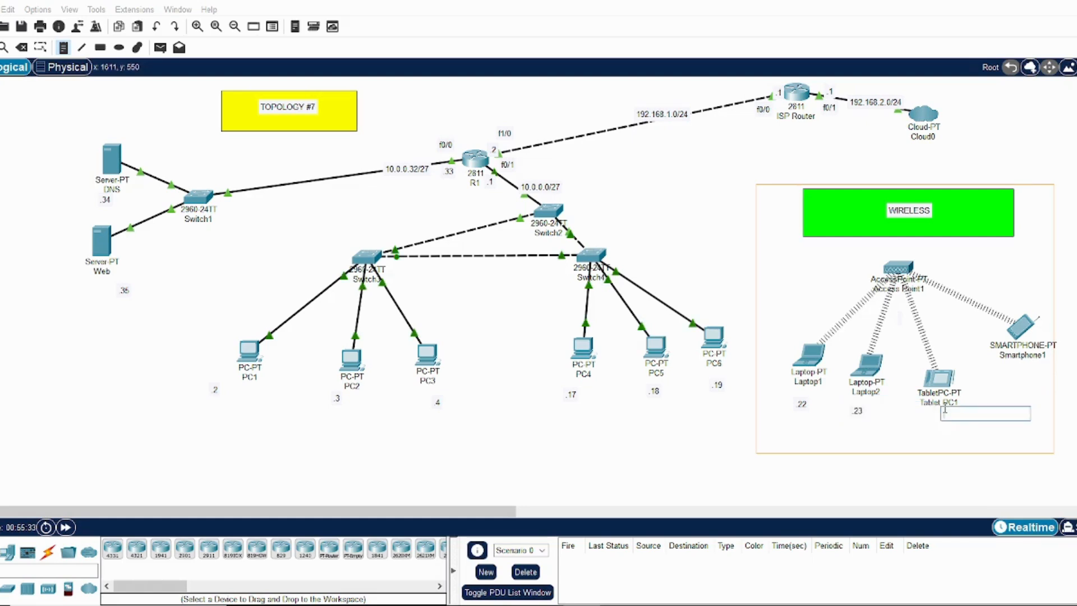
text(.24)
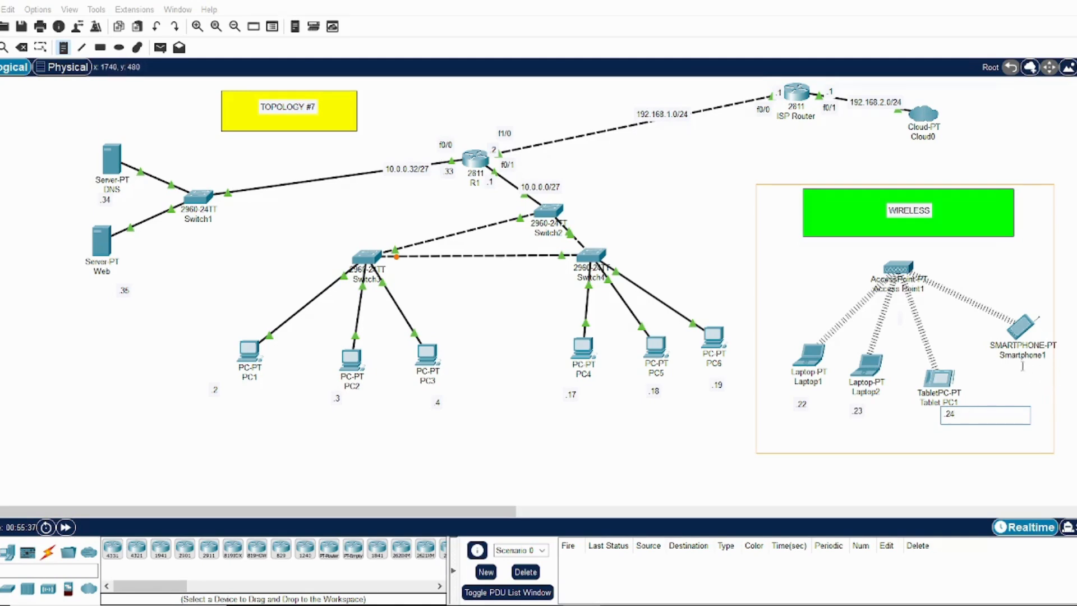
click(1042, 370)
text(.25)
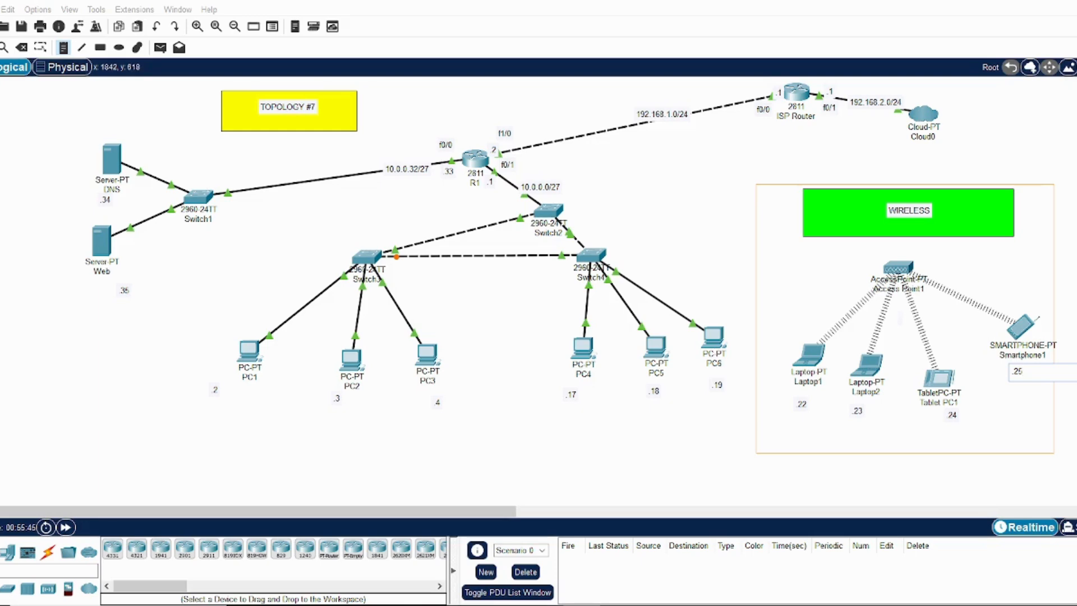
click(1000, 464)
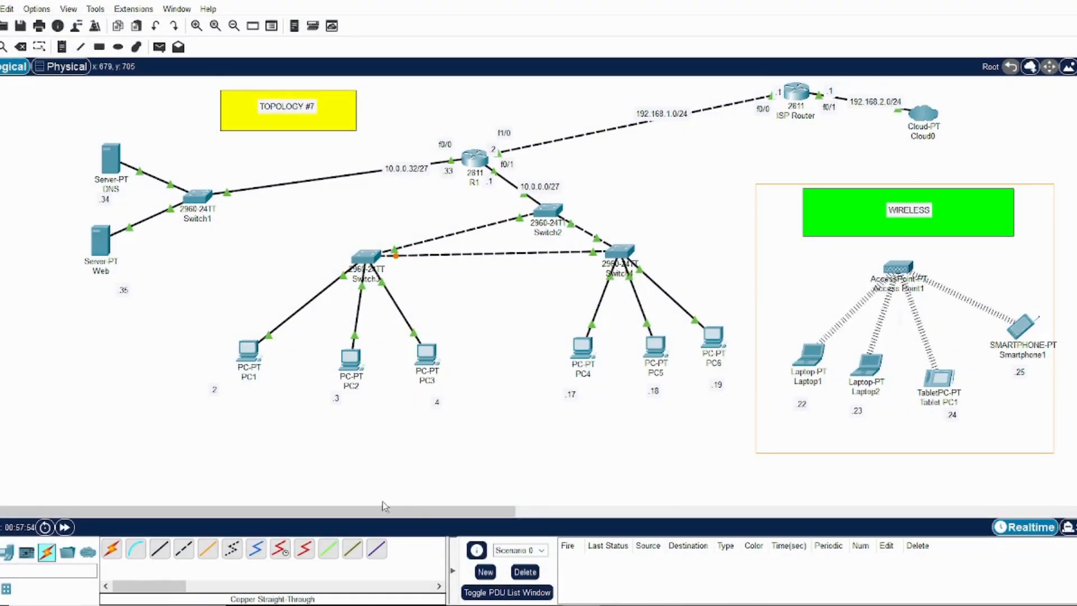
Connect FastEthernet0/1 of the switch serving PC4 to PC6 to Access Point1's Port 0 with a copper straight-through cable
click(159, 551)
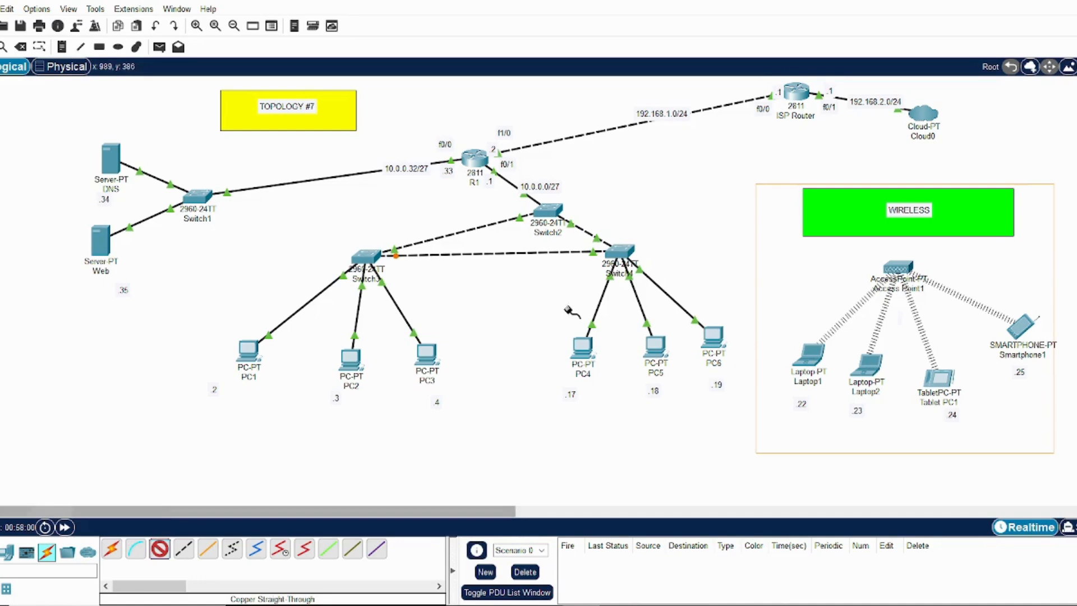
click(633, 252)
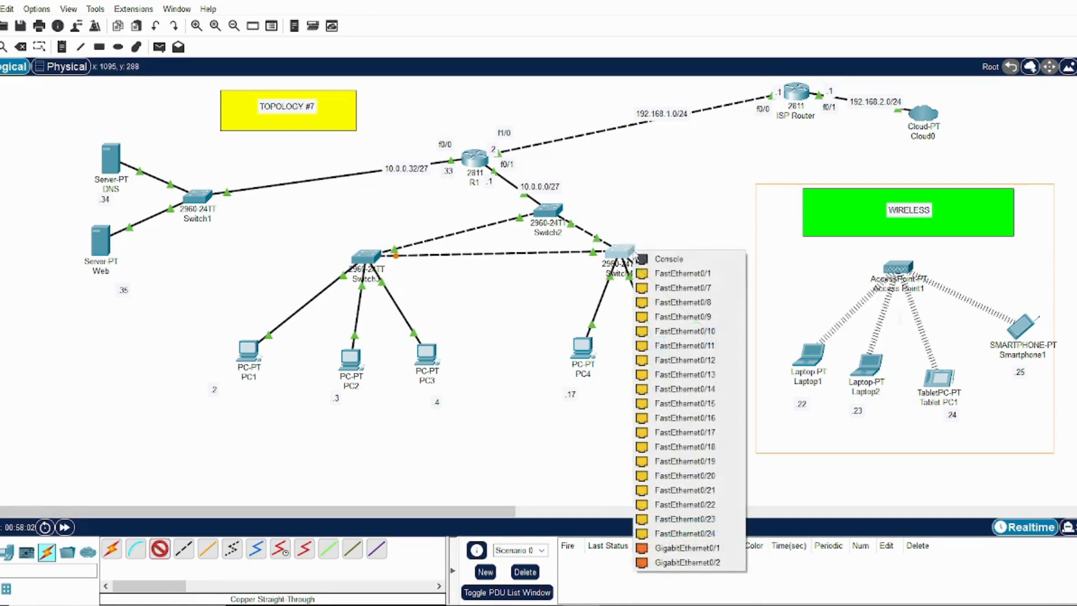
click(680, 274)
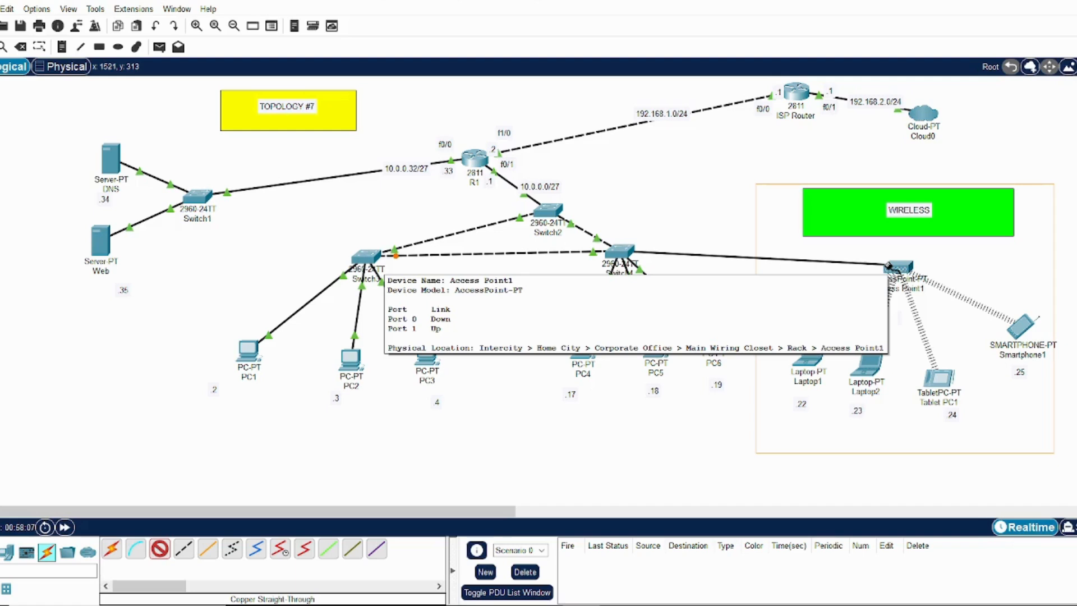
click(893, 269)
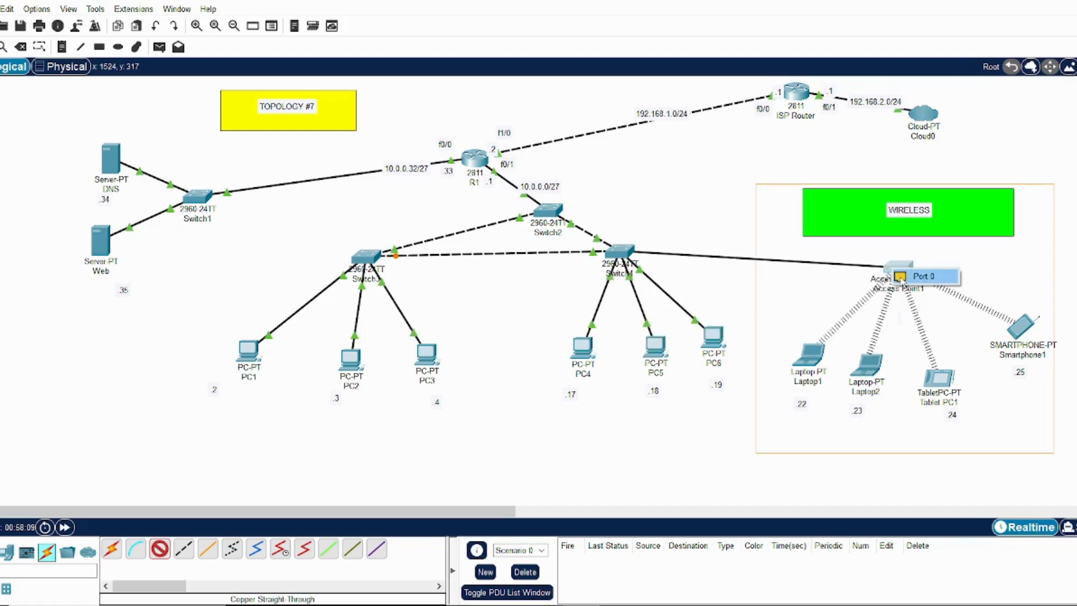
click(899, 276)
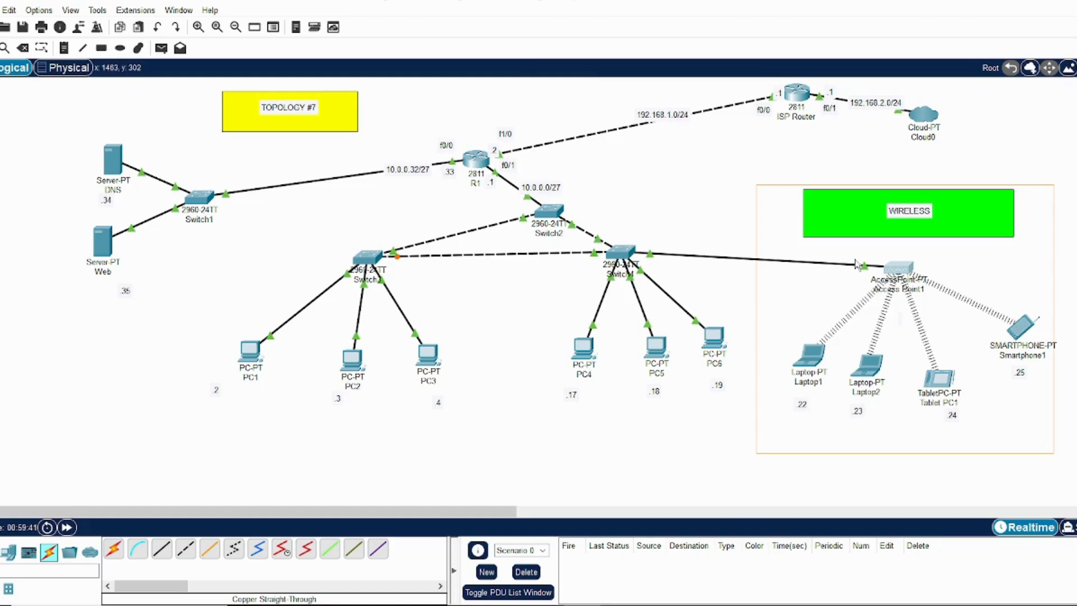
Set the SSID of Access Point1's Port 1 to guests
click(901, 271)
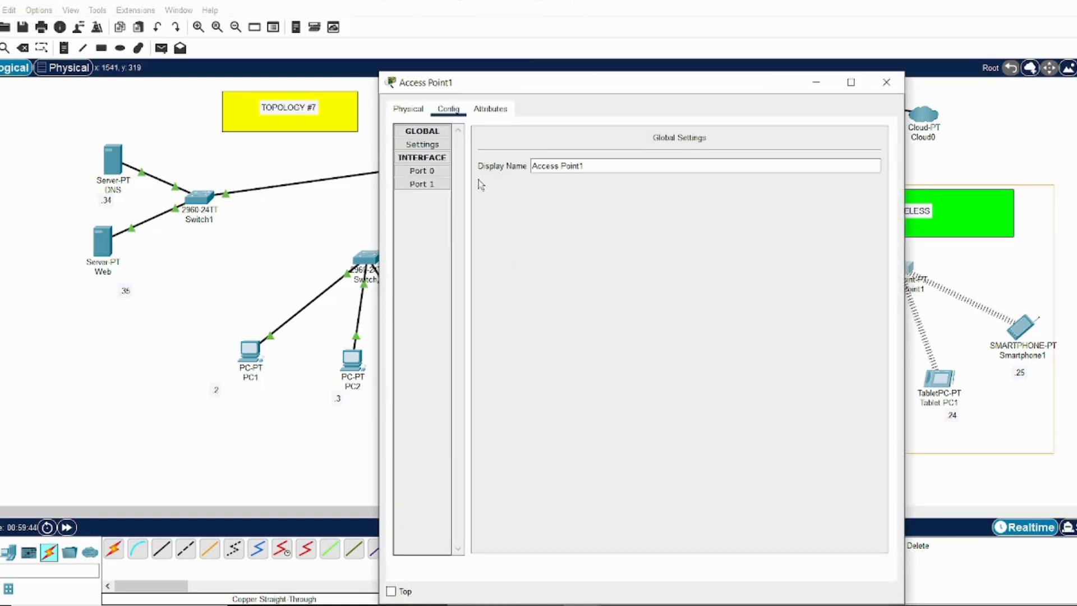
click(439, 185)
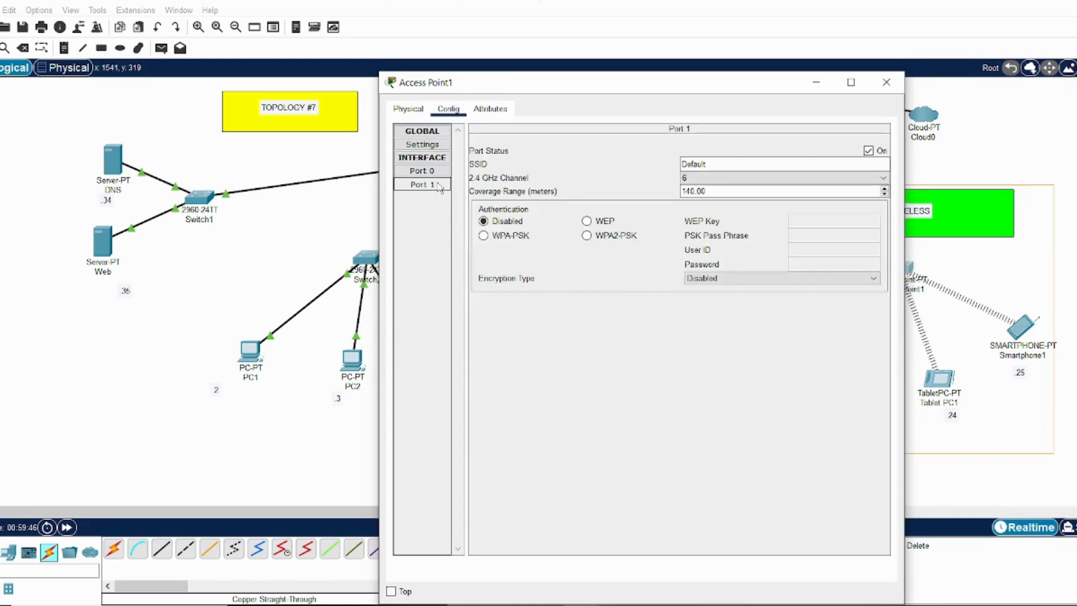
drag(594, 84, 648, 70)
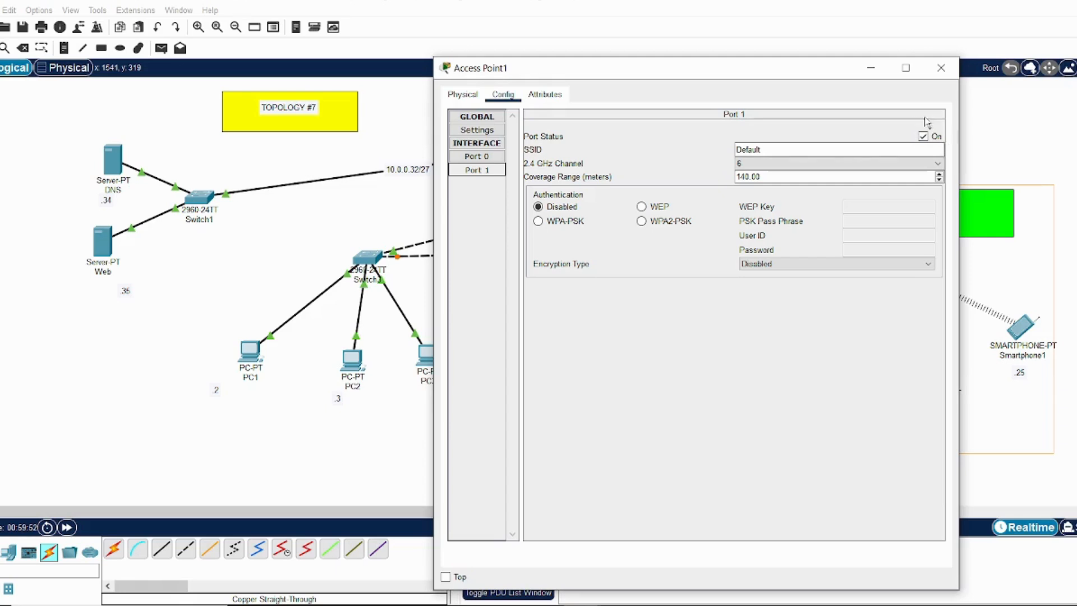
drag(804, 148, 724, 151)
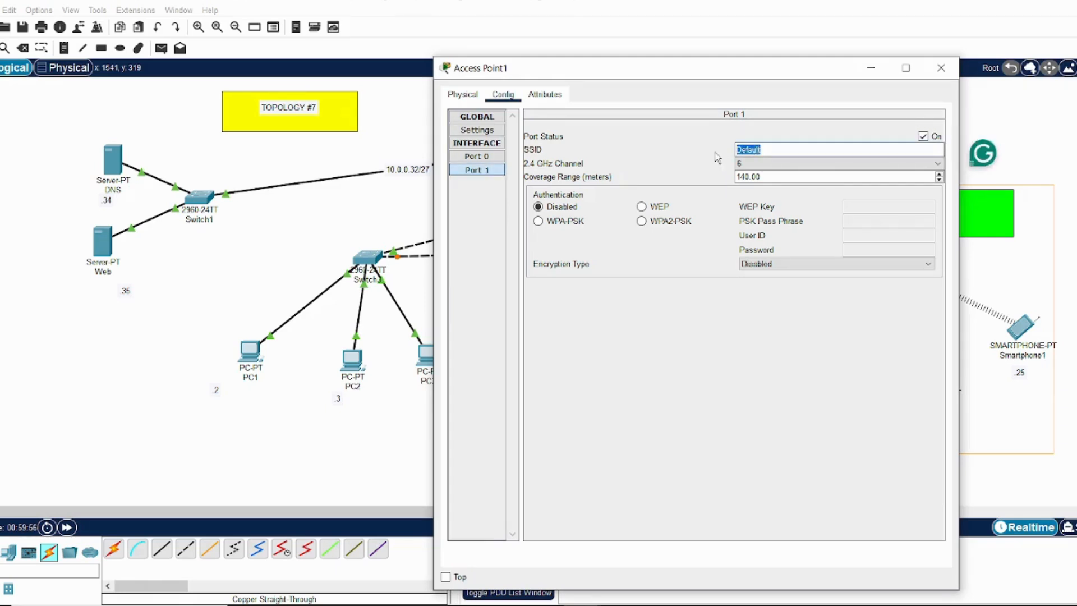
text(guests)
Secure Access Point1's Port 1 with WPA2-PSK authentication, enter the PSK pass phrase, and close the device window
click(641, 221)
click(847, 220)
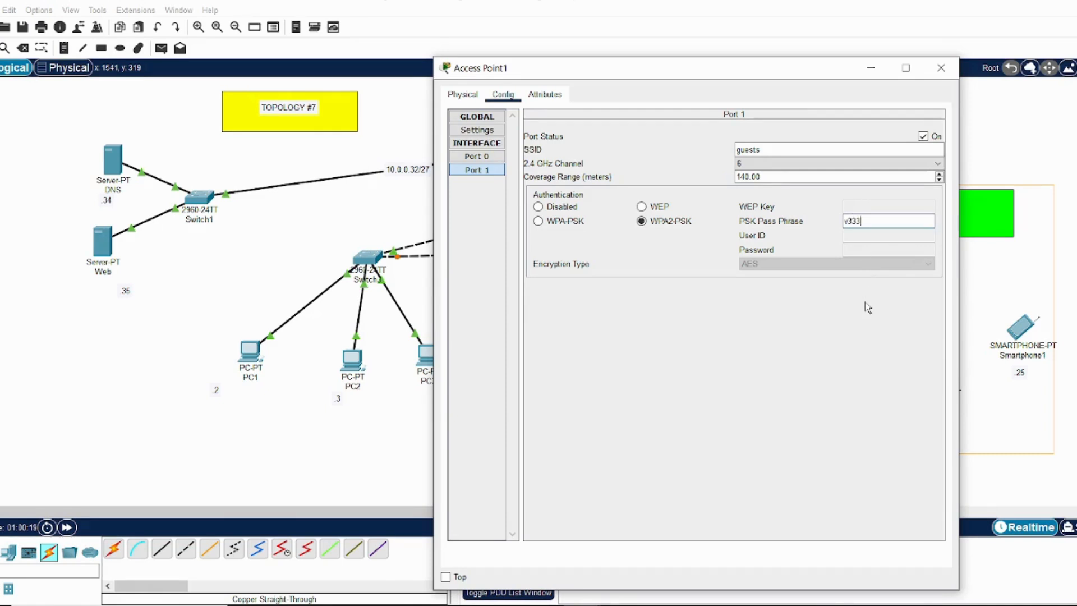
text(333)
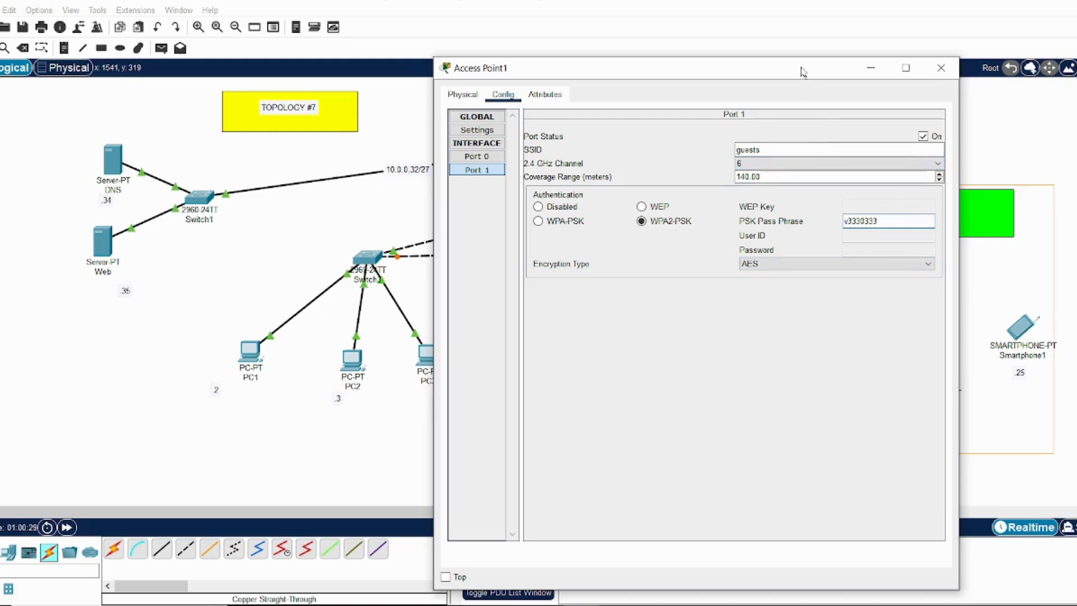
drag(801, 70, 784, 49)
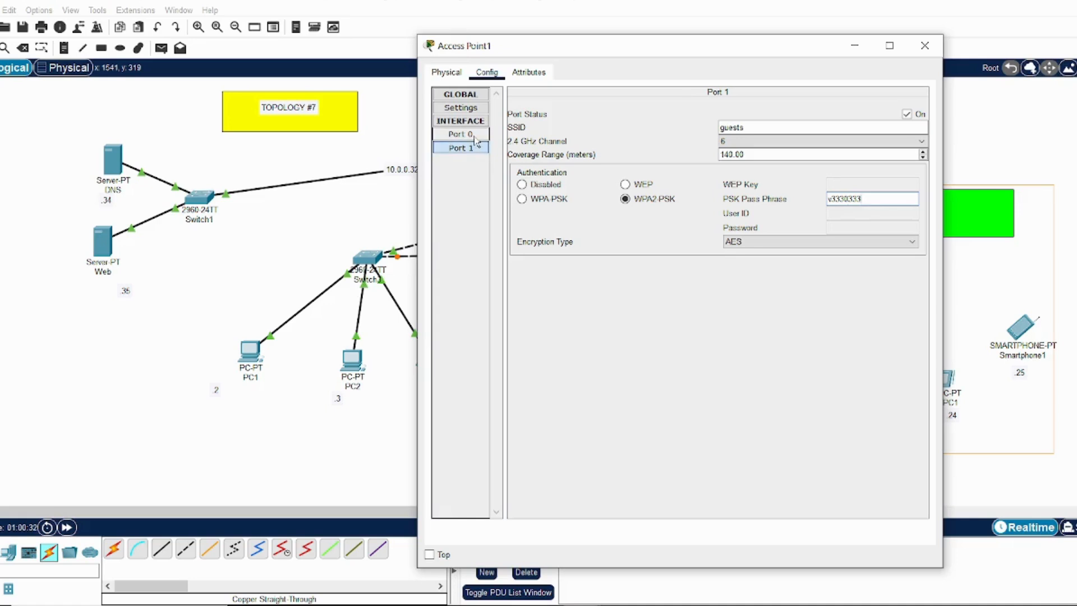
click(925, 46)
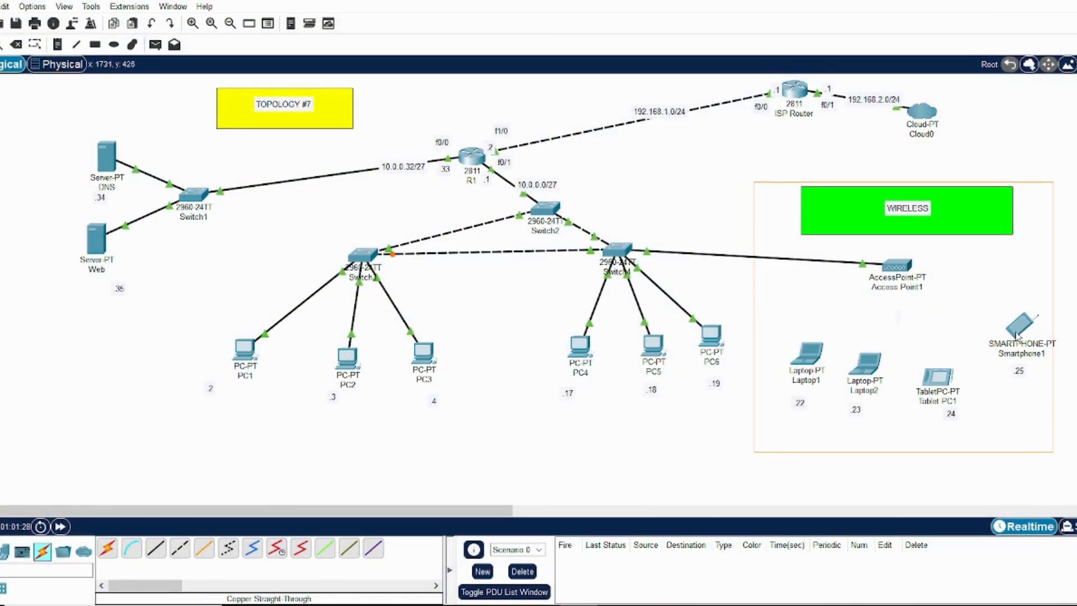
Set the SSID of Smartphone1's Wireless0 interface to guests
click(1018, 335)
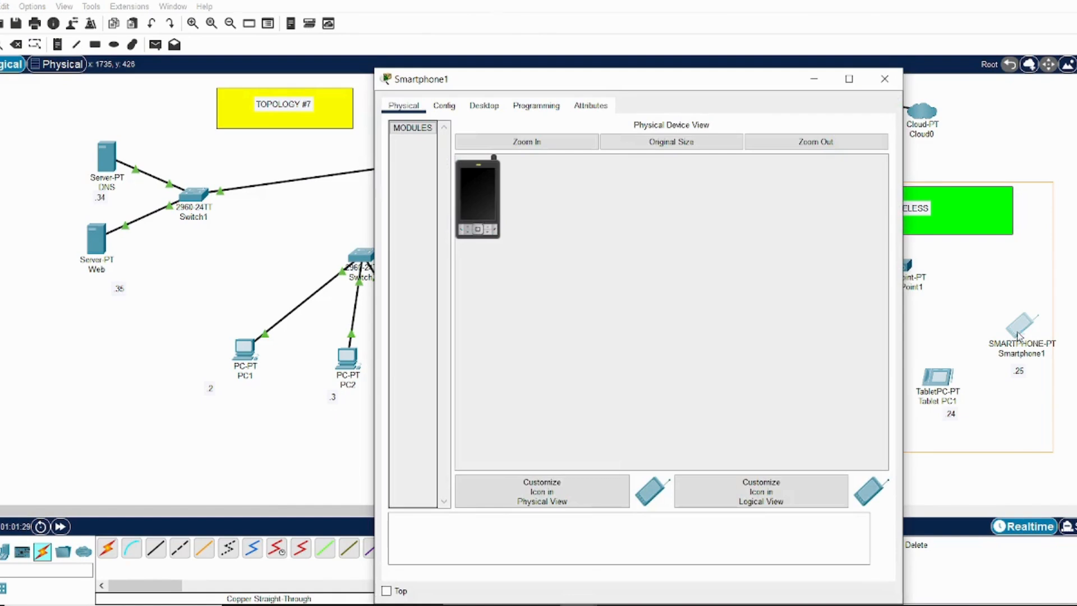
click(442, 106)
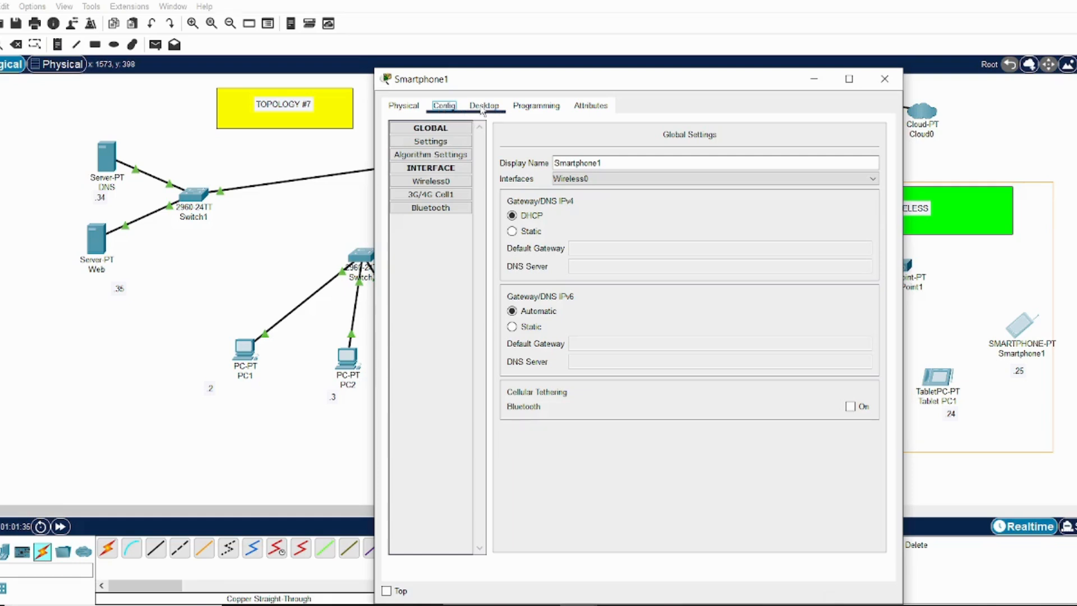
click(445, 182)
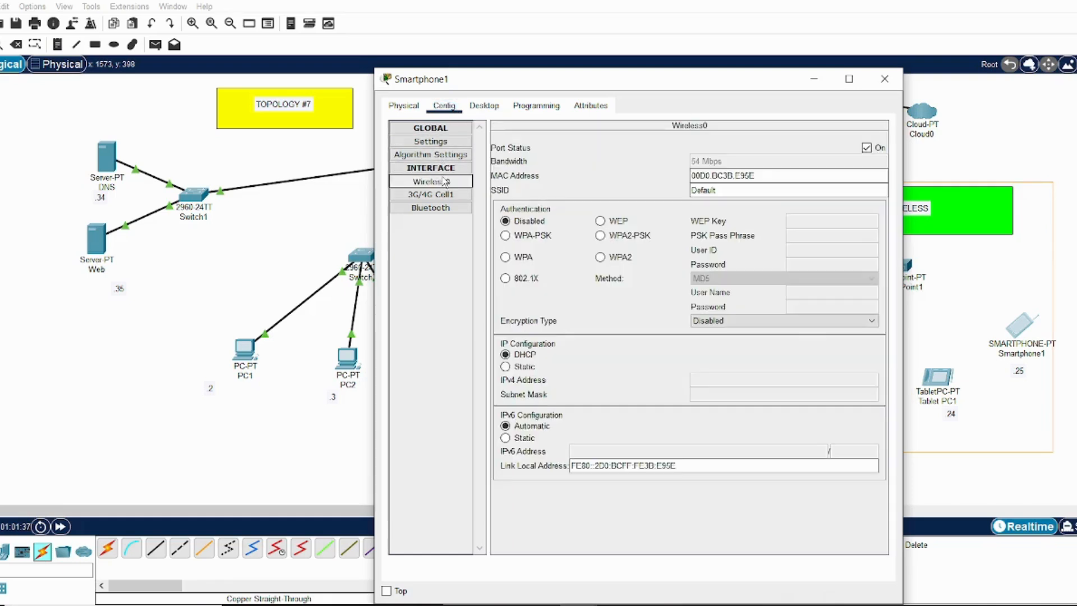
drag(727, 190, 678, 188)
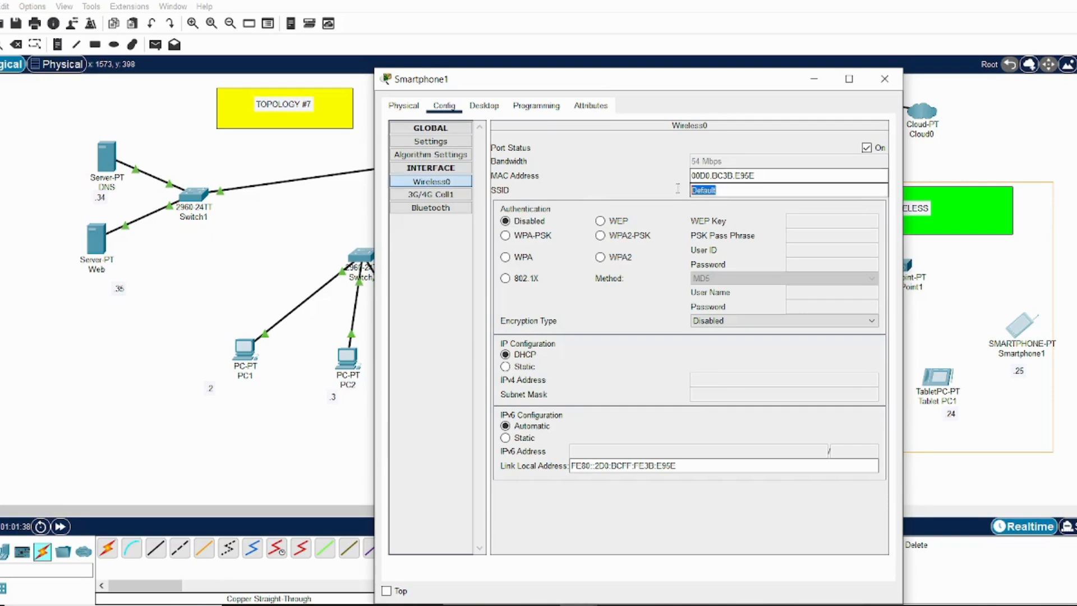
text(gue)
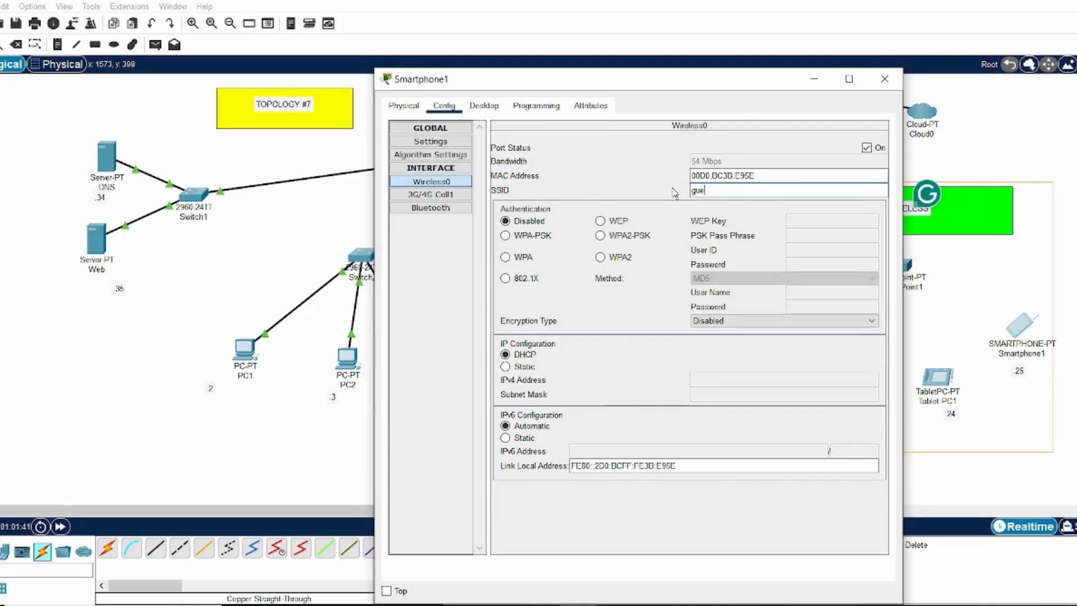
text(sts)
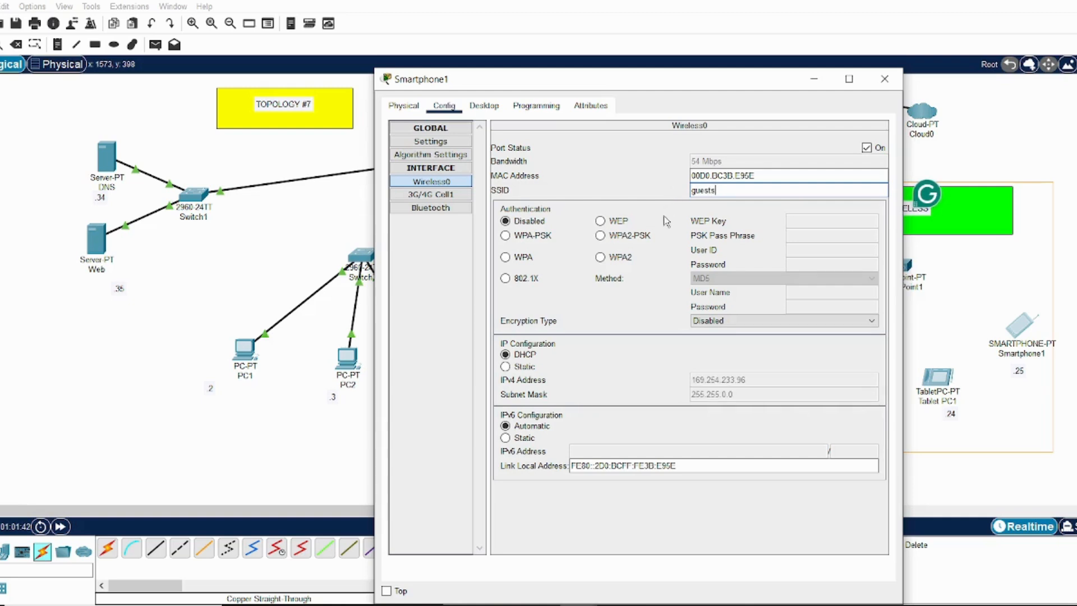
Select WPA2-PSK authentication for Smartphone1's Wireless0 interface, enter the PSK pass phrase, and close the device window
click(601, 236)
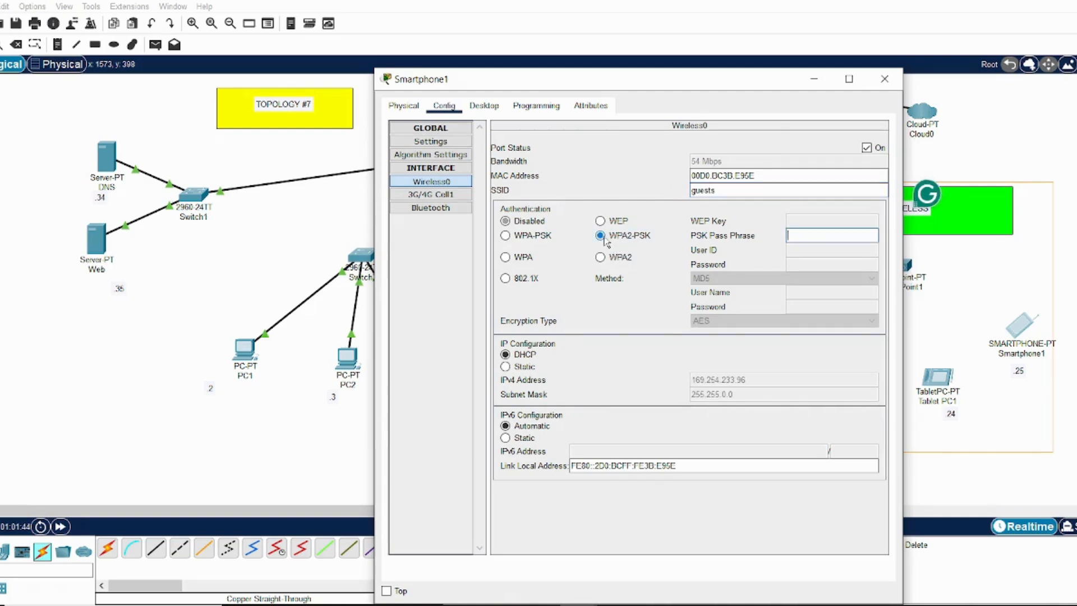
click(802, 235)
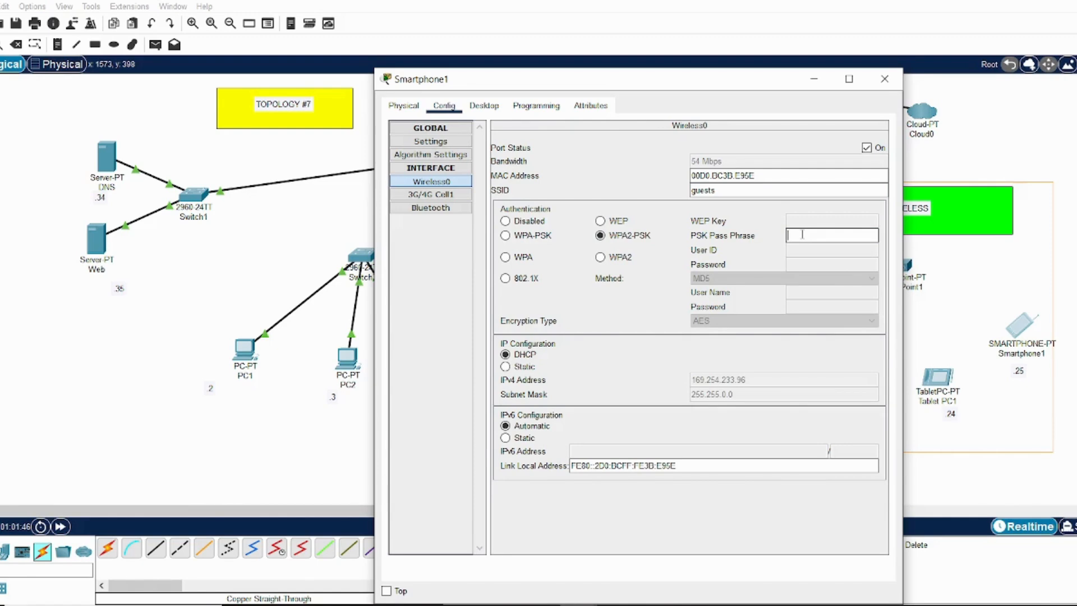
text(v)
text(3330333)
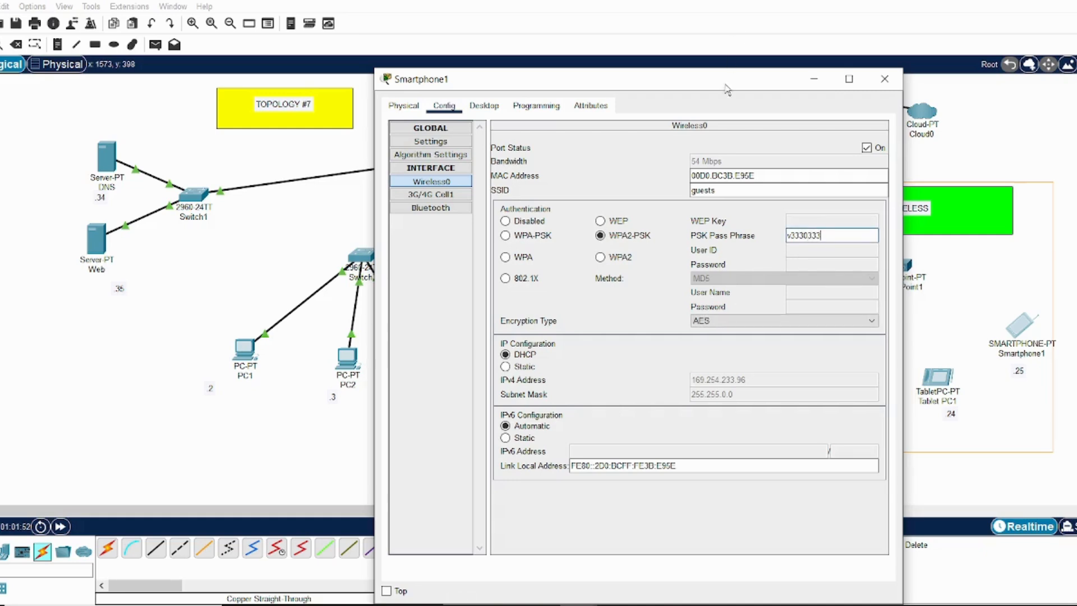
drag(726, 83, 720, 43)
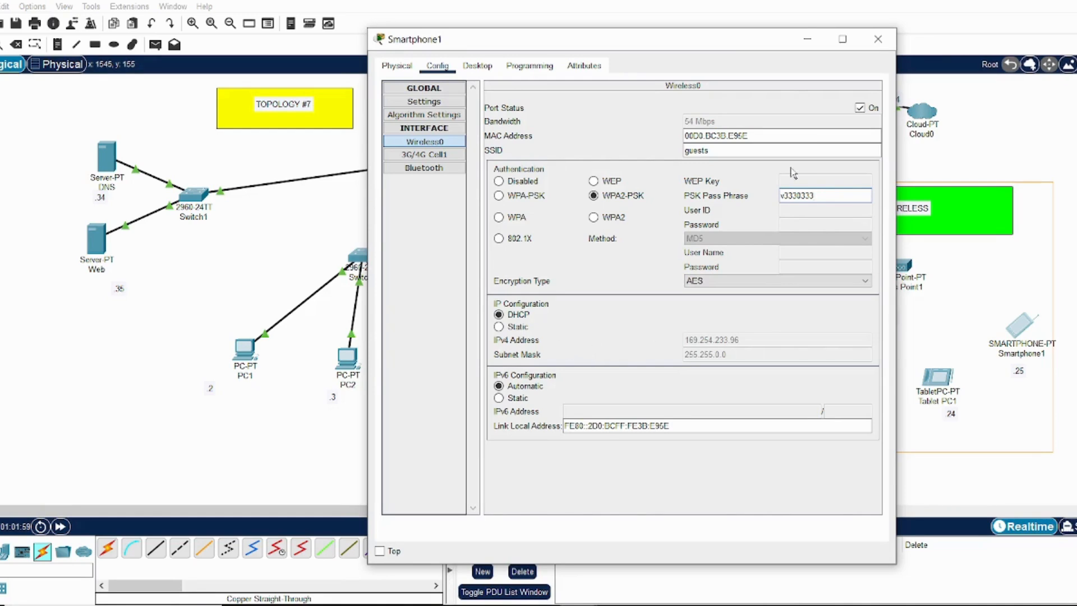
click(878, 39)
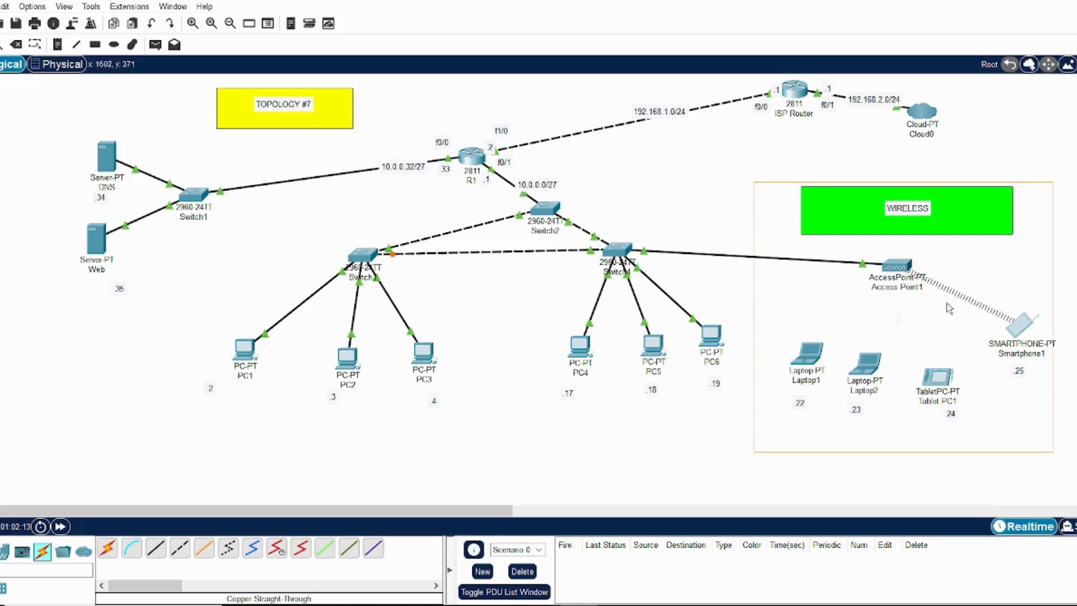
Reopen Smartphone1's configuration, switch its IPv4 gateway and DNS settings to Static, and set the default gateway to 10.0.0.1
click(1031, 332)
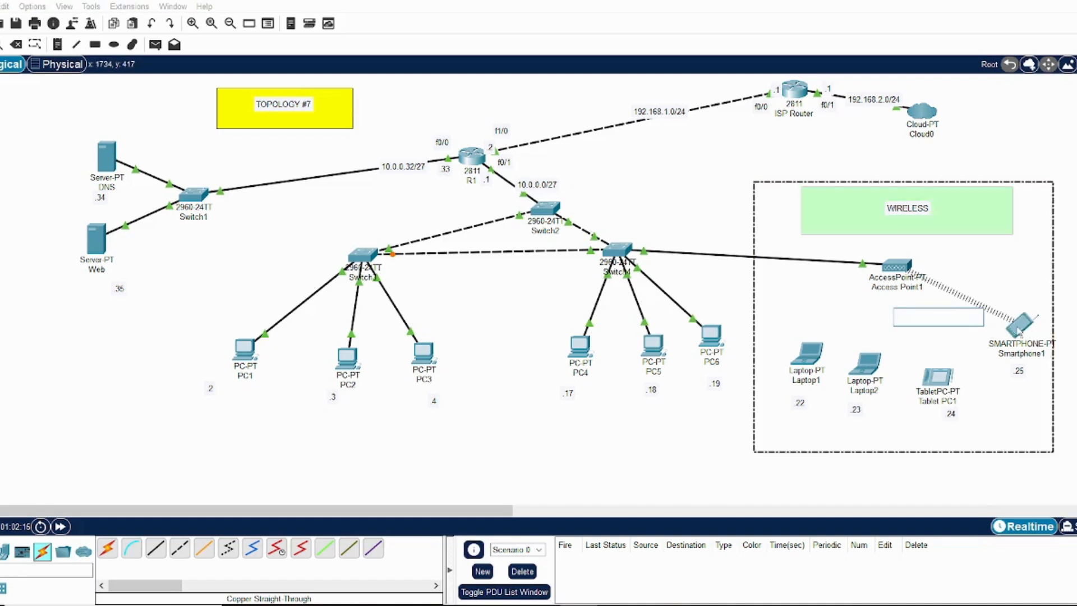
click(1019, 332)
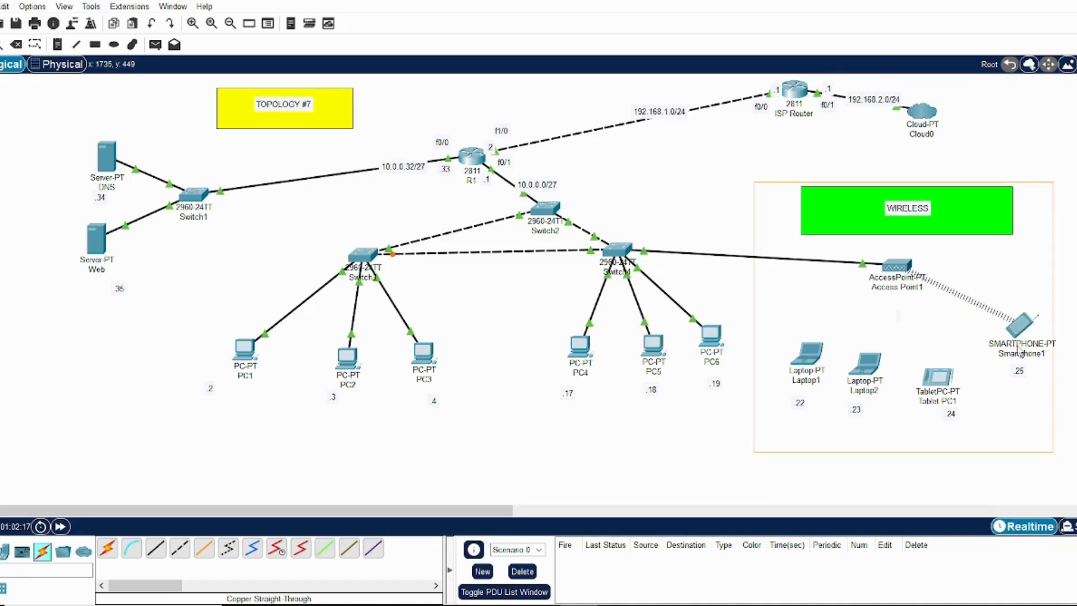
click(1018, 346)
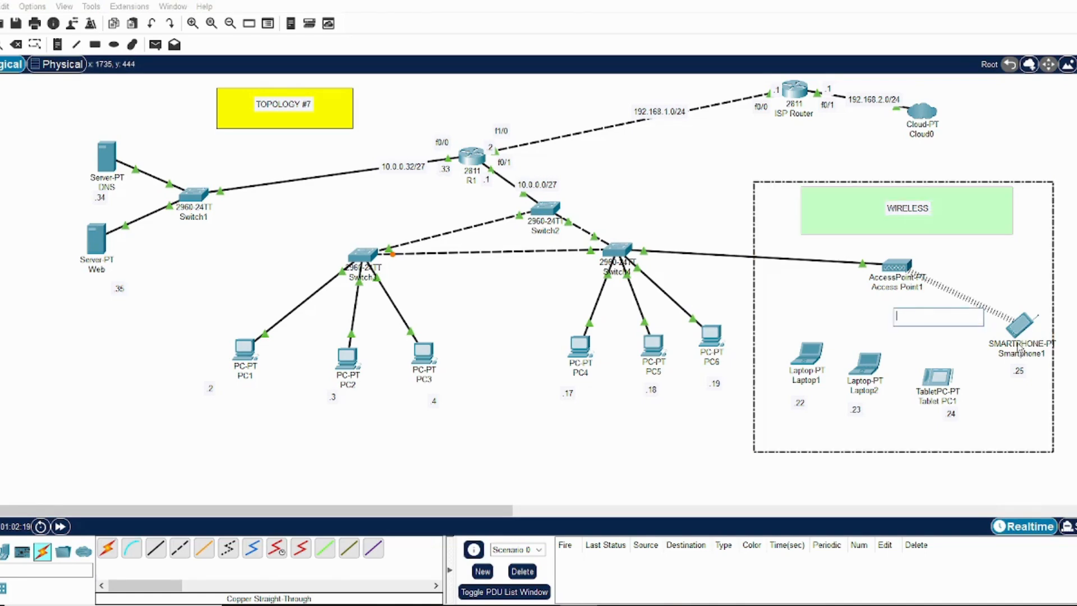
click(1020, 350)
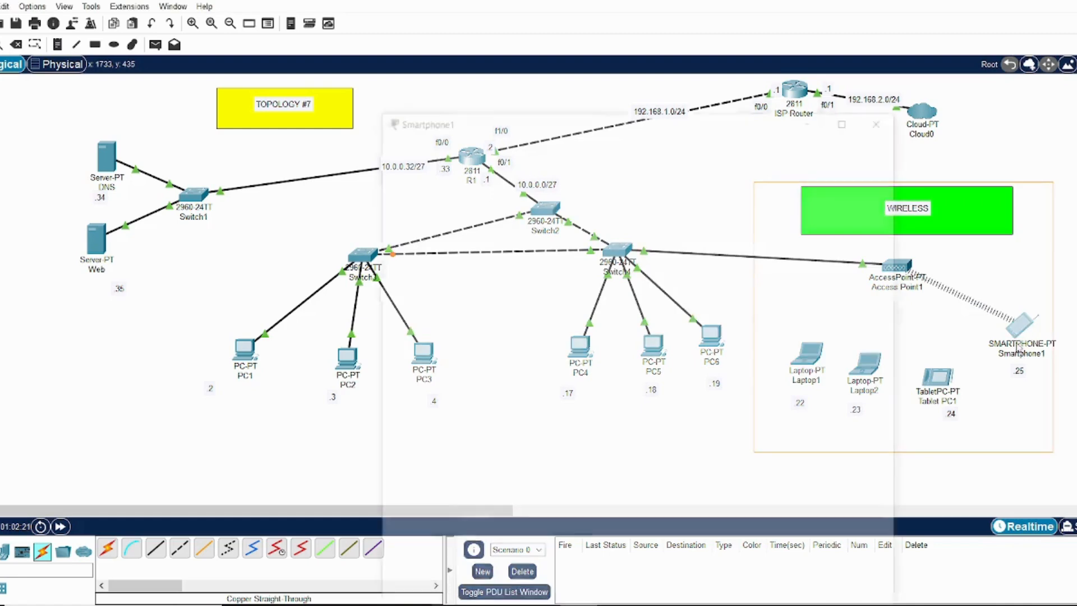
click(1022, 332)
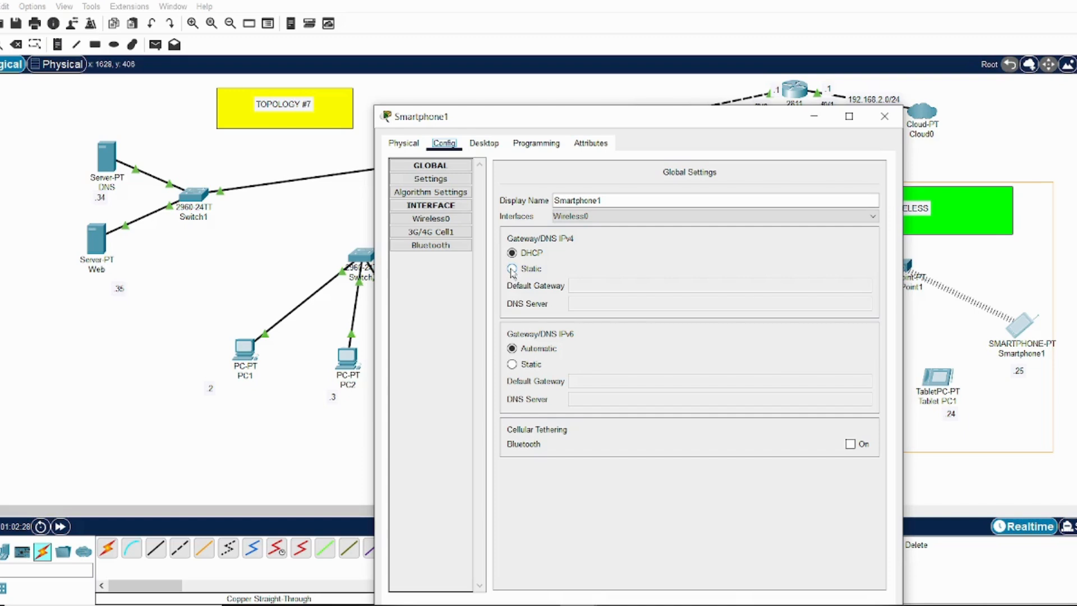
click(443, 222)
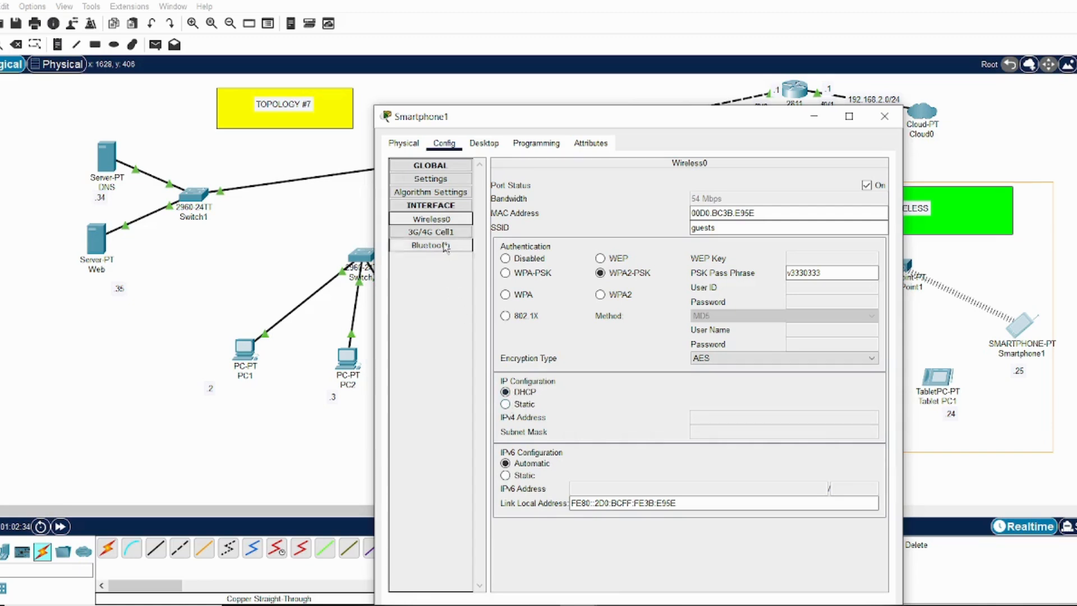
click(441, 179)
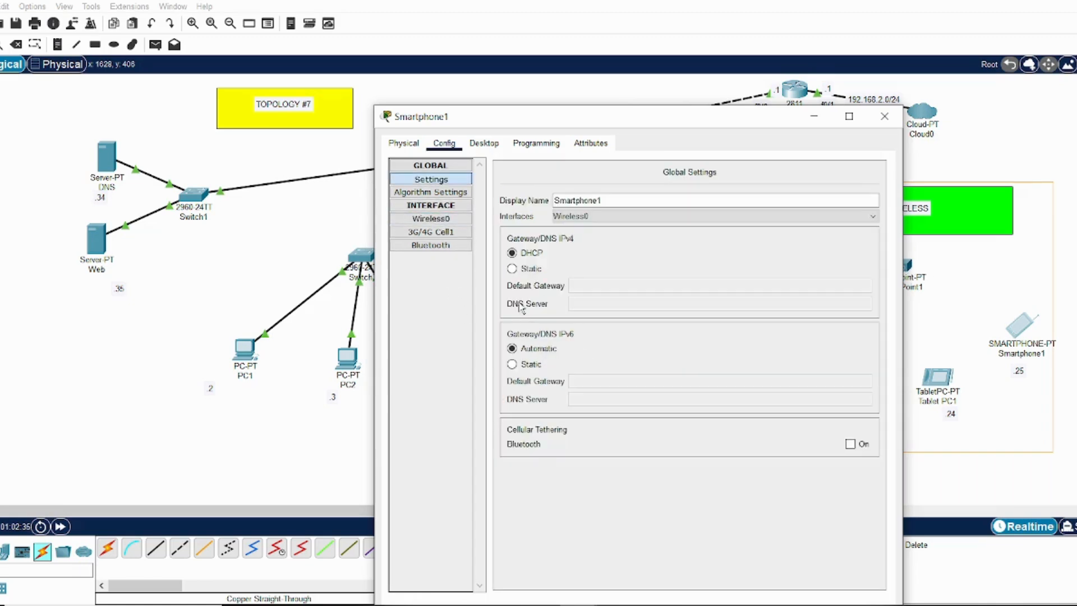
click(511, 268)
click(590, 287)
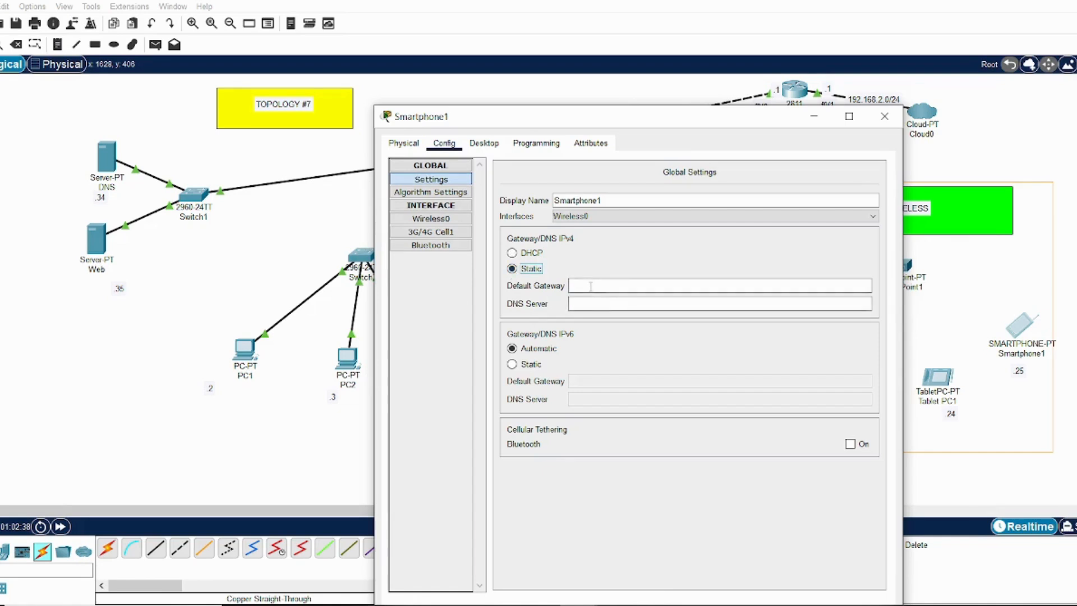
text(10.0)
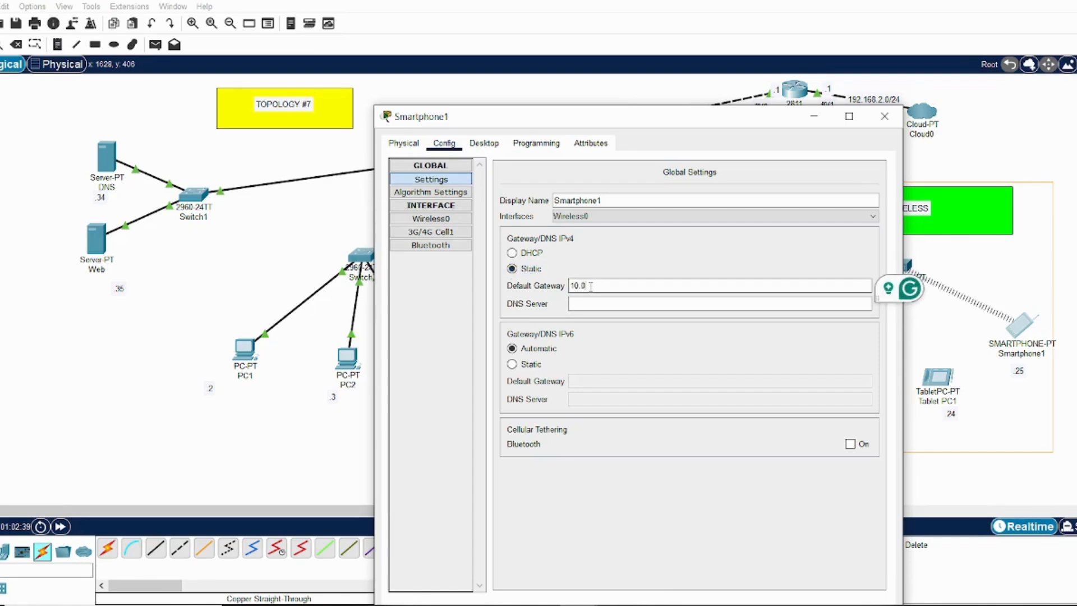
text(.1.1)
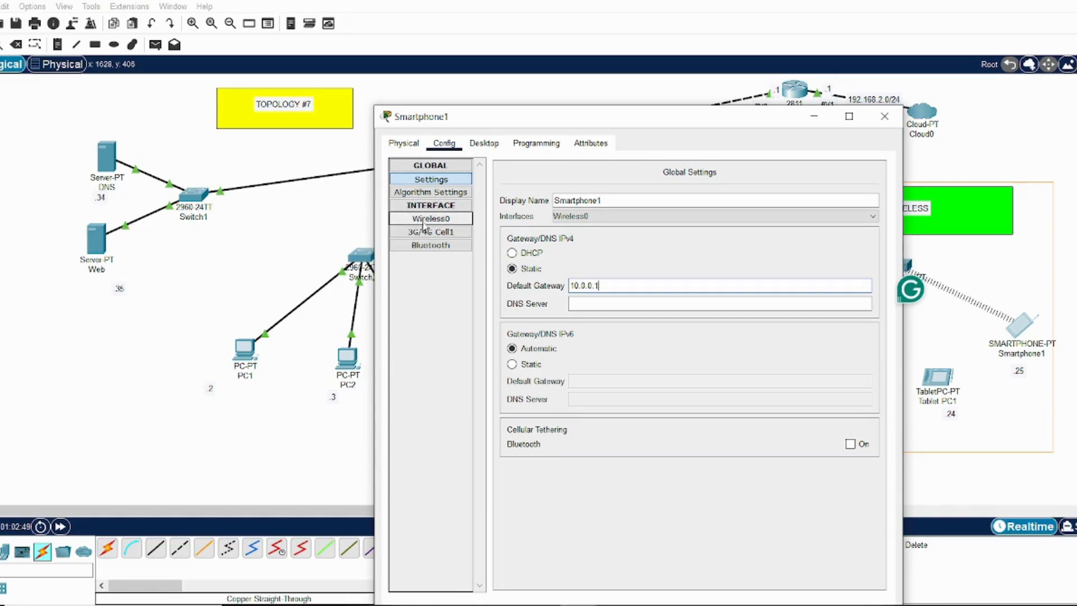
click(423, 223)
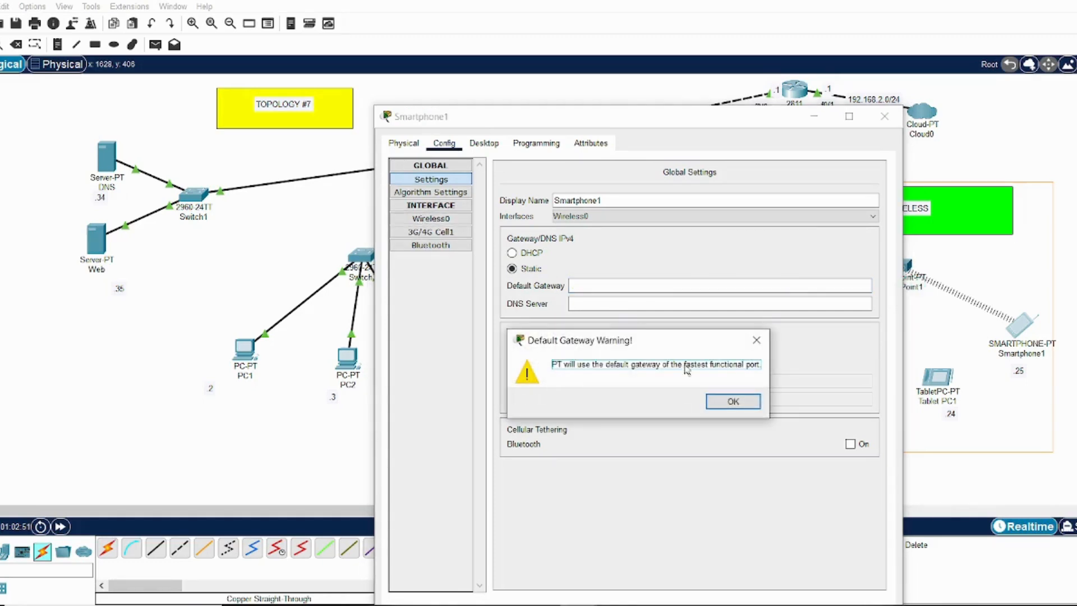
click(724, 403)
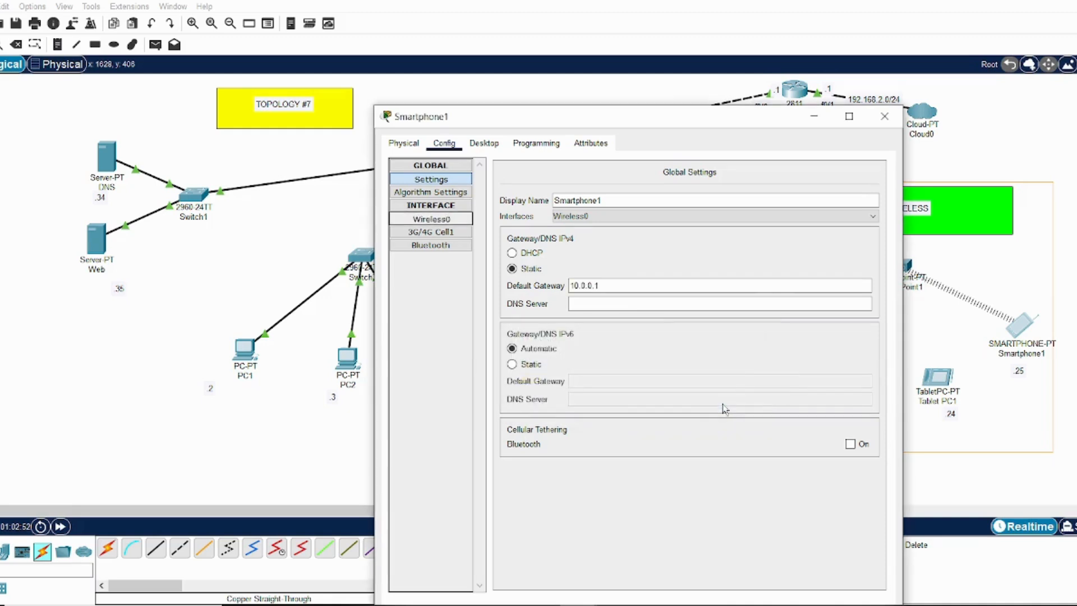
click(629, 303)
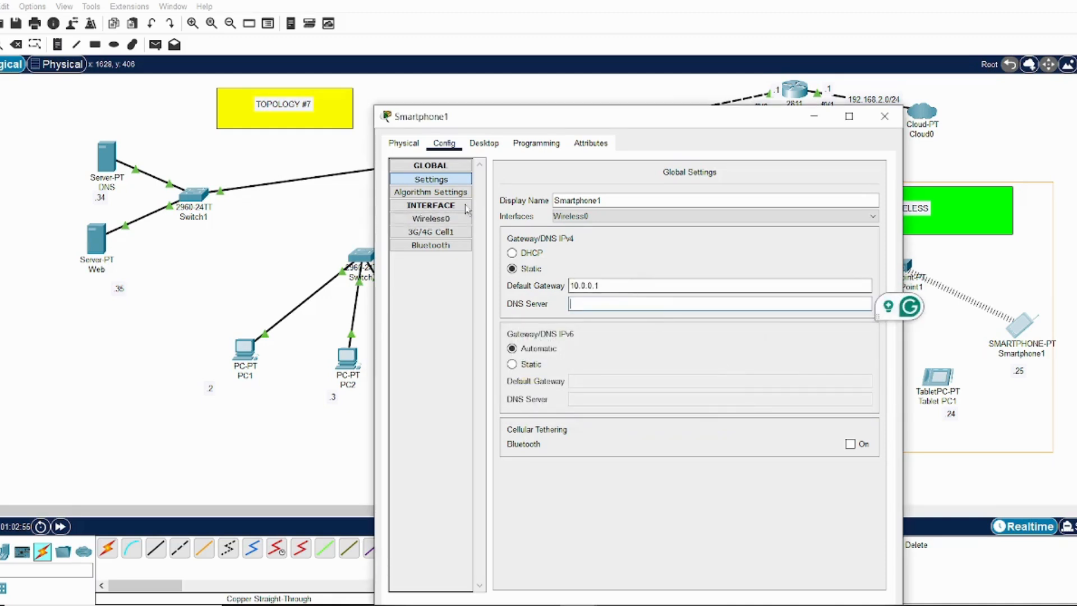
Give Smartphone1's Wireless0 interface the static IPv4 address 10.0.0.25
click(448, 218)
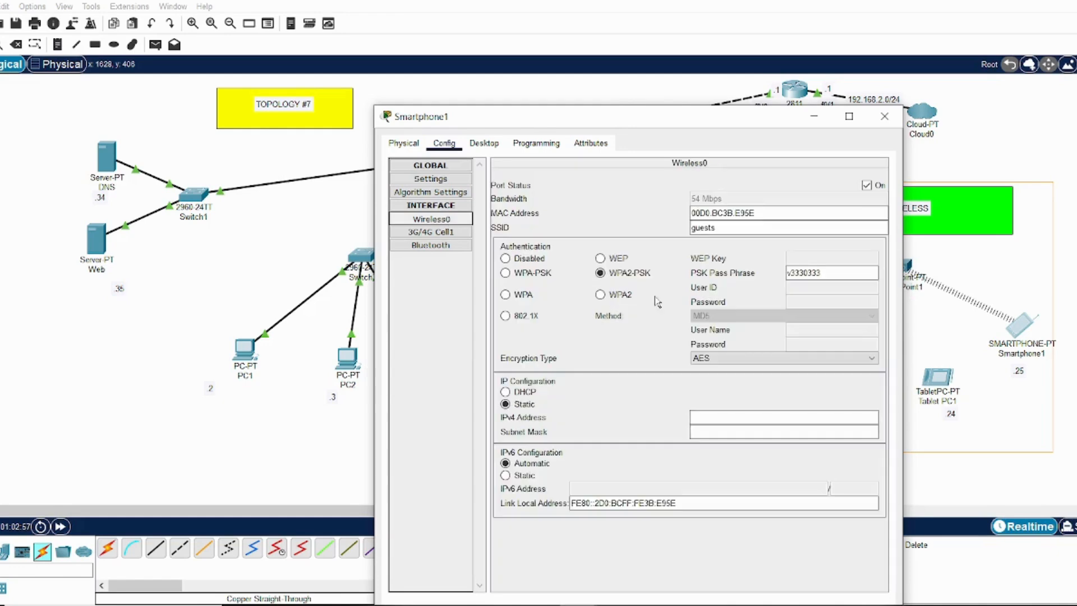
click(702, 413)
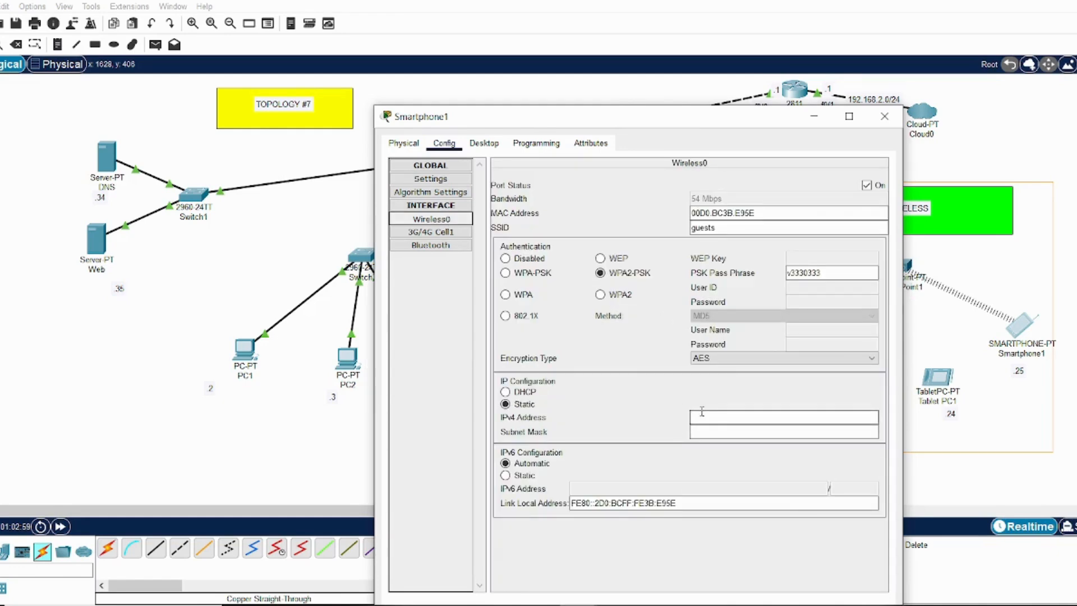
click(704, 415)
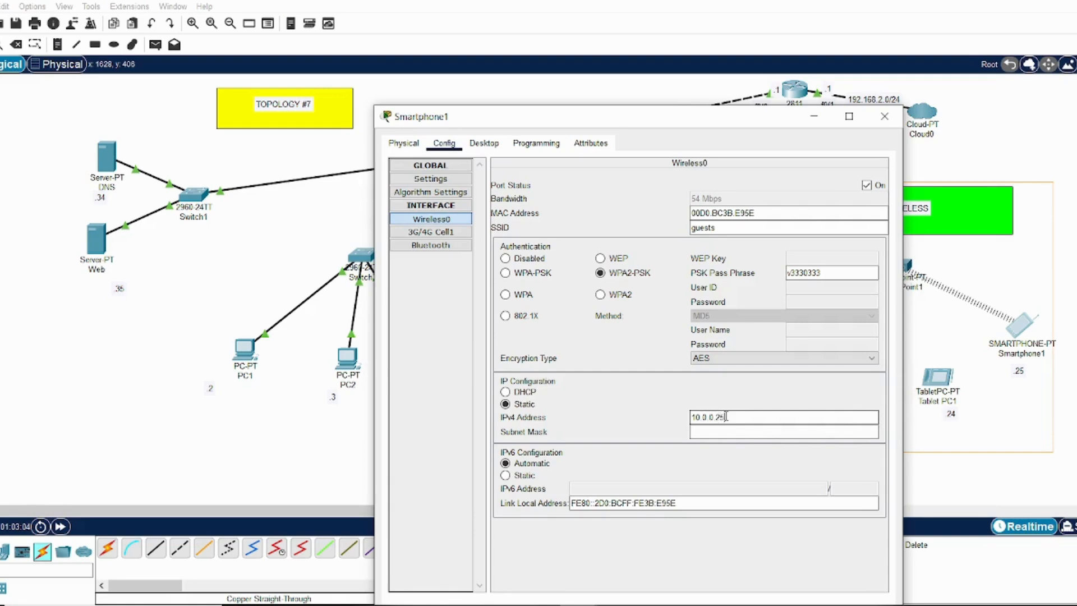
Set the subnet mask of Smartphone1's Wireless0 interface to 255.255.255.0 and close the device window
click(715, 432)
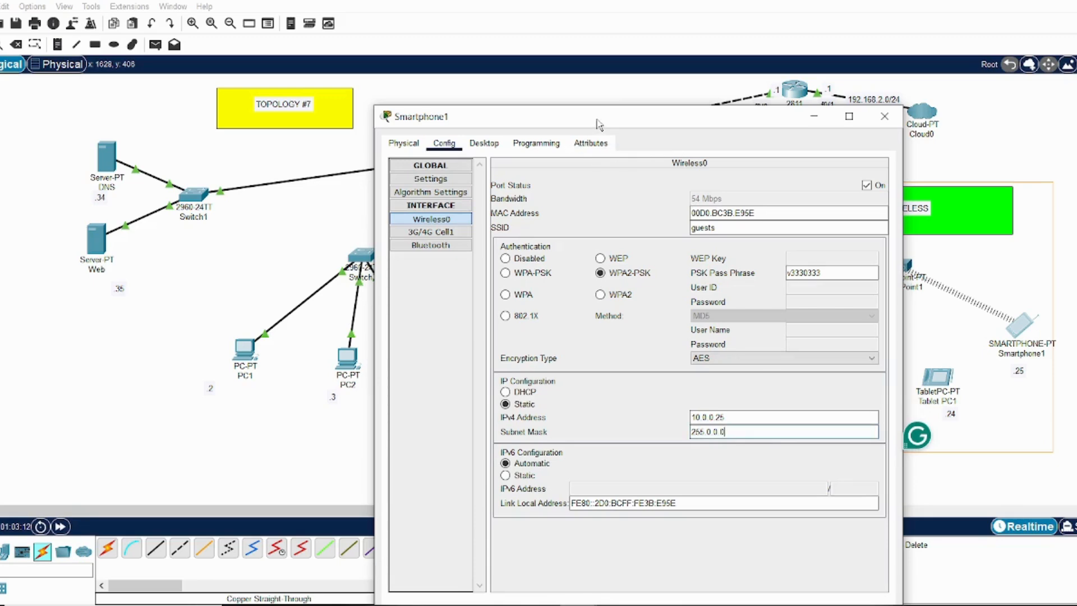
drag(599, 124, 569, 106)
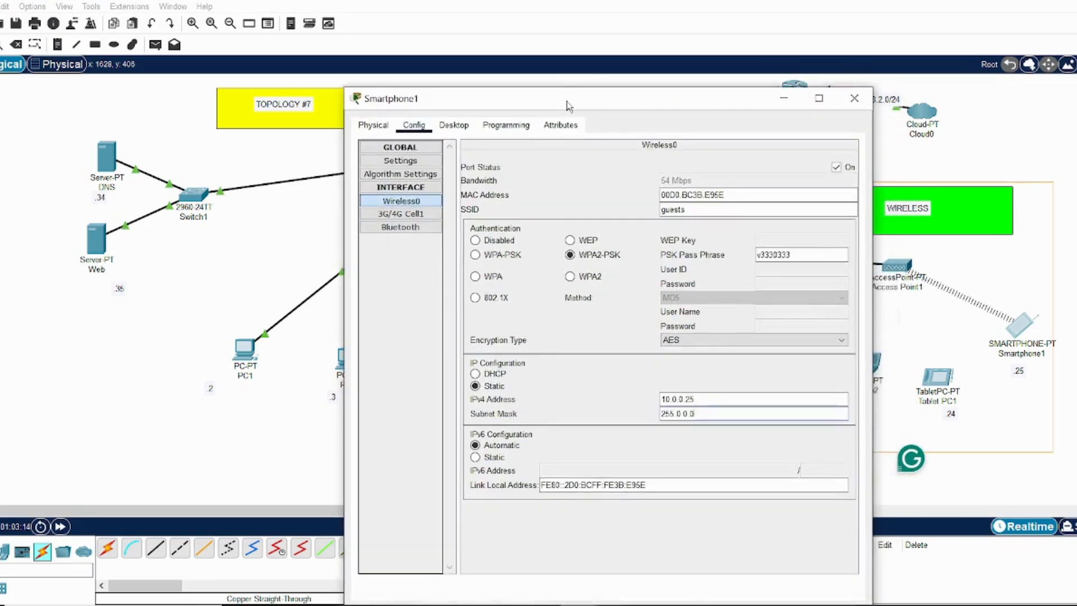
click(711, 416)
key(BackSpace)
key(BackSpace)
key(BackSpace)
key(BackSpace)
key(BackSpace)
key(BackSpace)
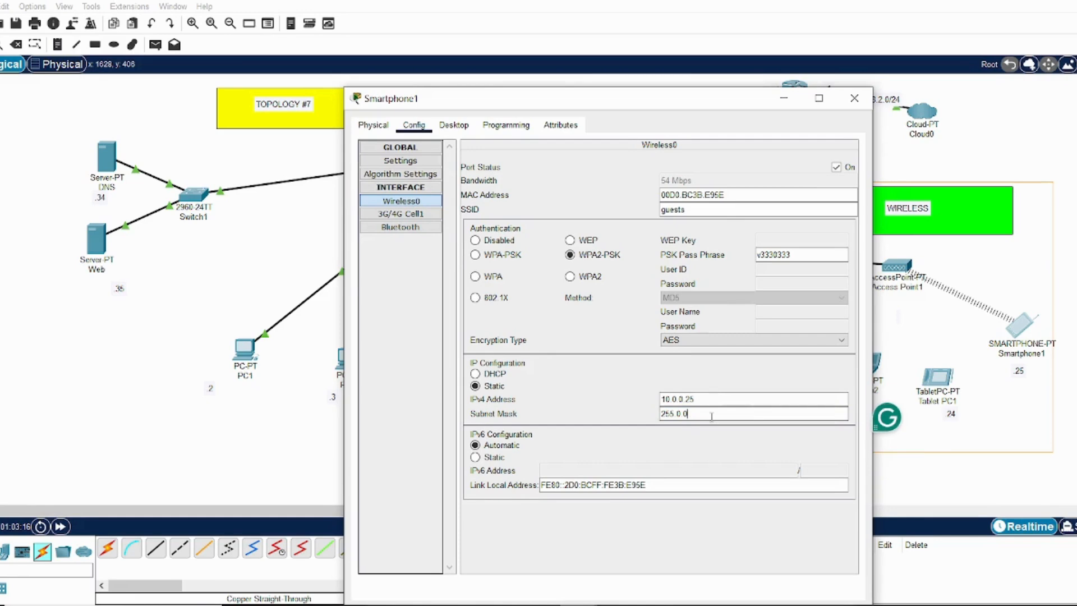
text(.255.255.0)
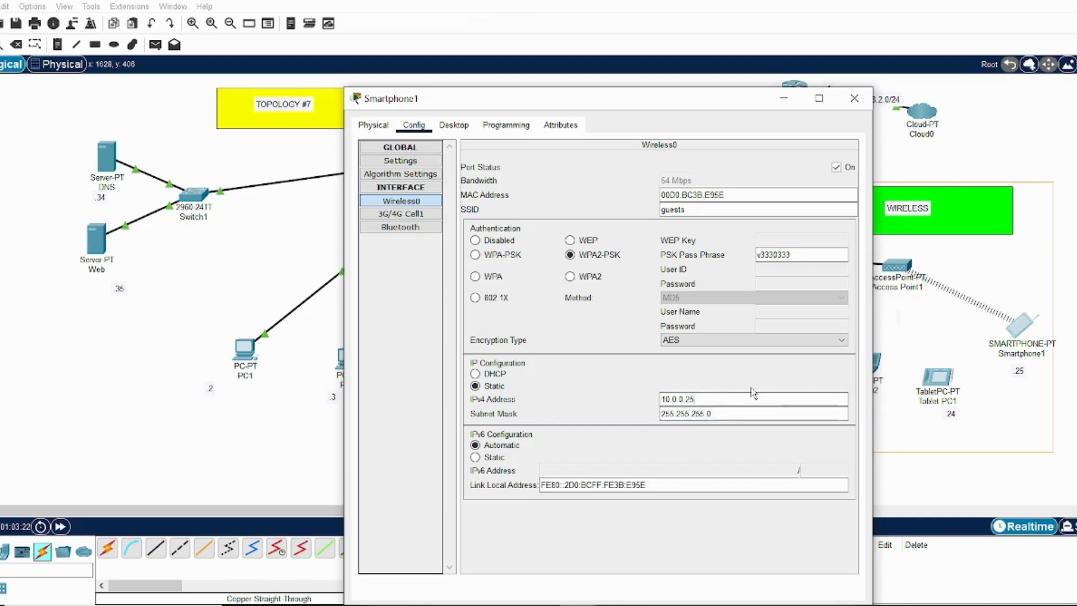
click(856, 99)
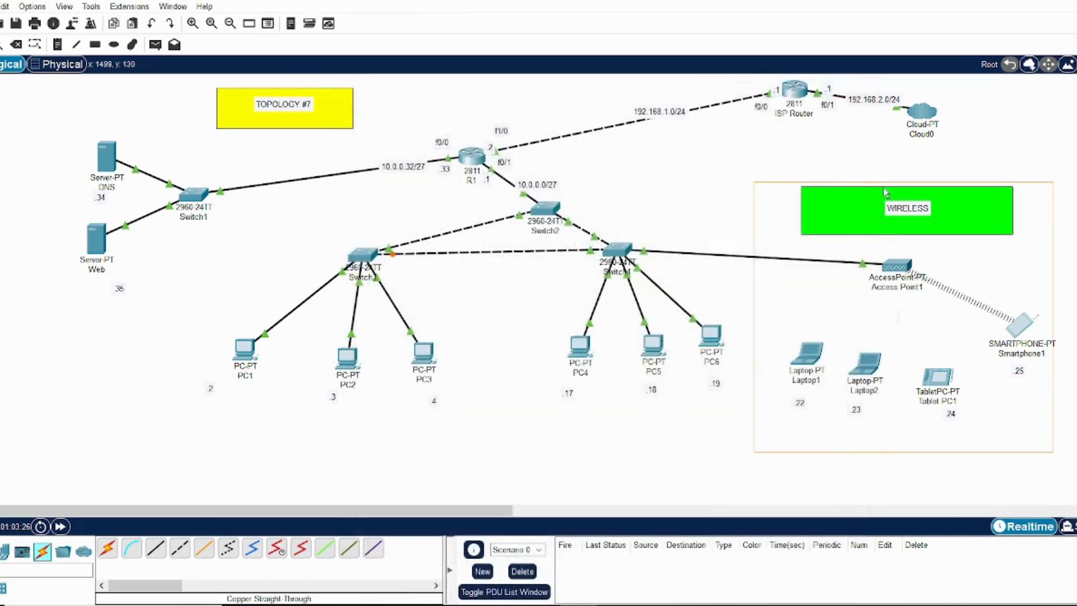
Open Tablet PC1's configuration, switch its IPv4 gateway and DNS settings to Static, and set the default gateway to 10.0.0.1
click(944, 386)
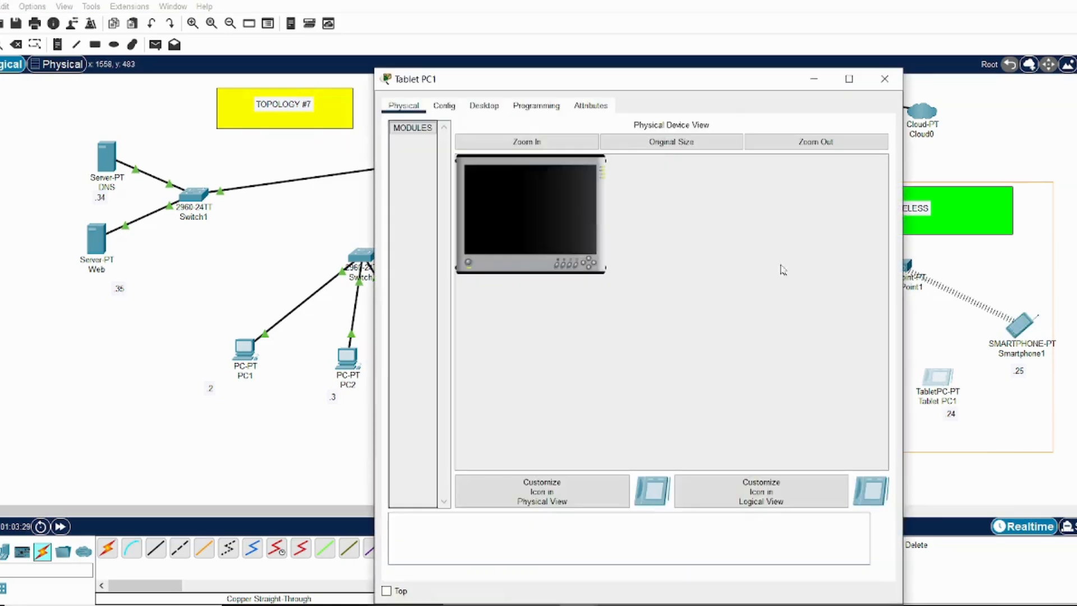
click(444, 106)
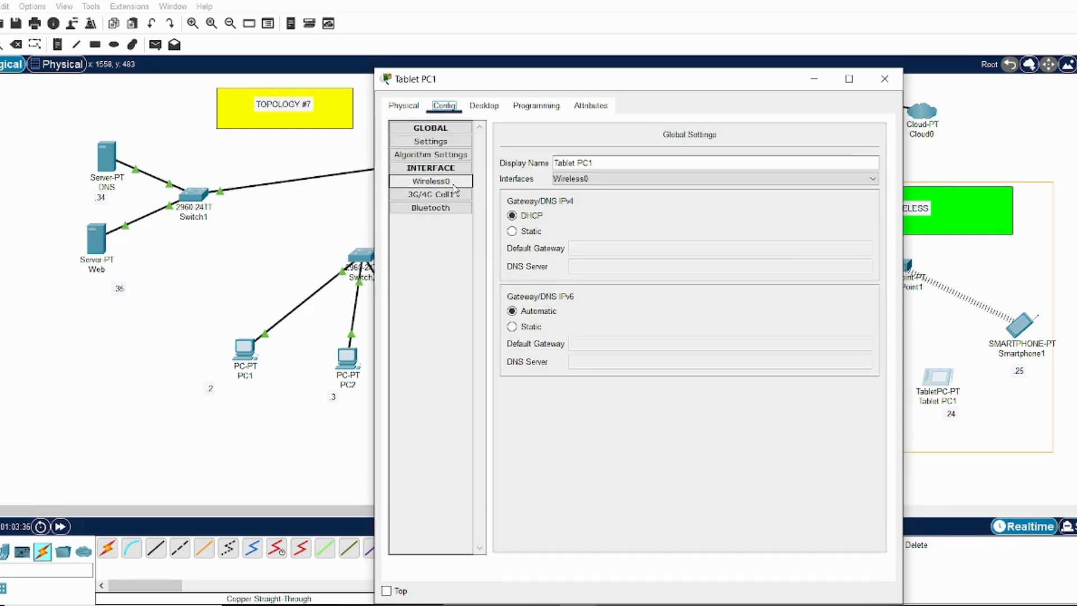
click(512, 231)
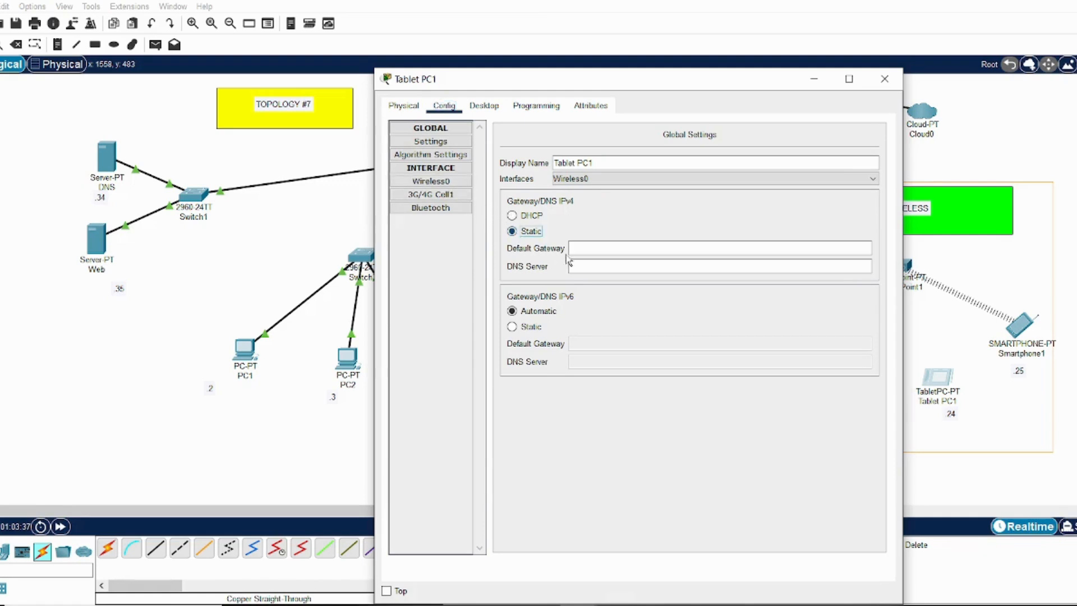
click(575, 248)
text(19)
text(.0.)
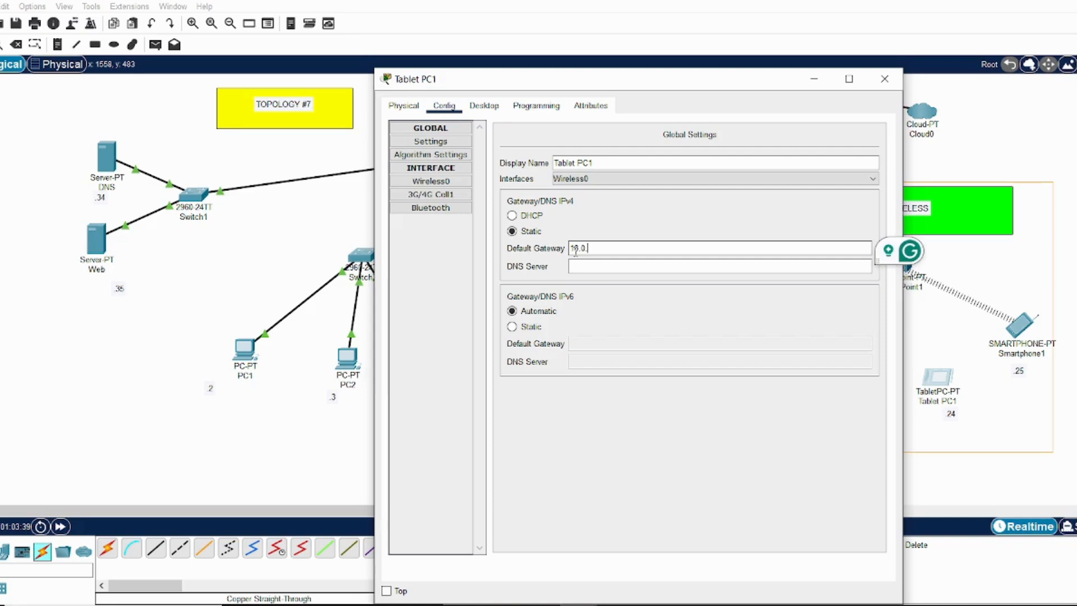
text(0.1)
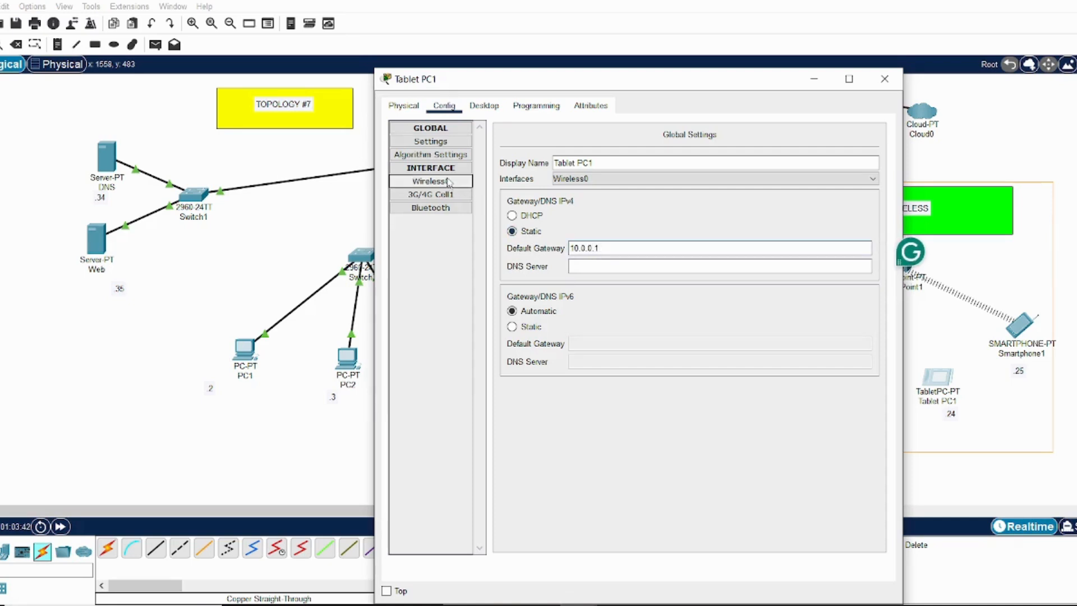
click(583, 266)
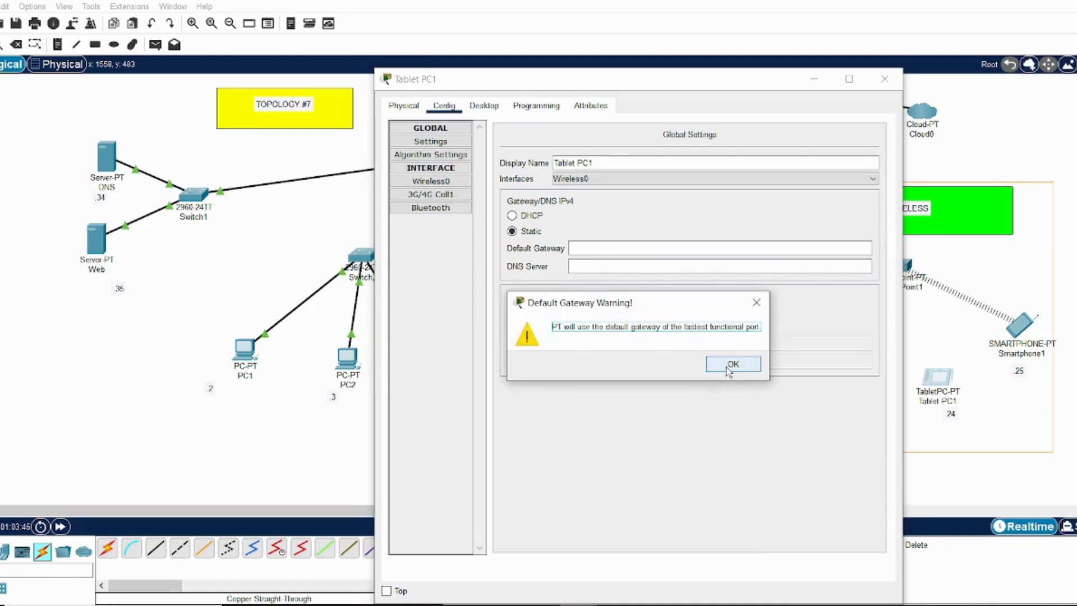
click(730, 364)
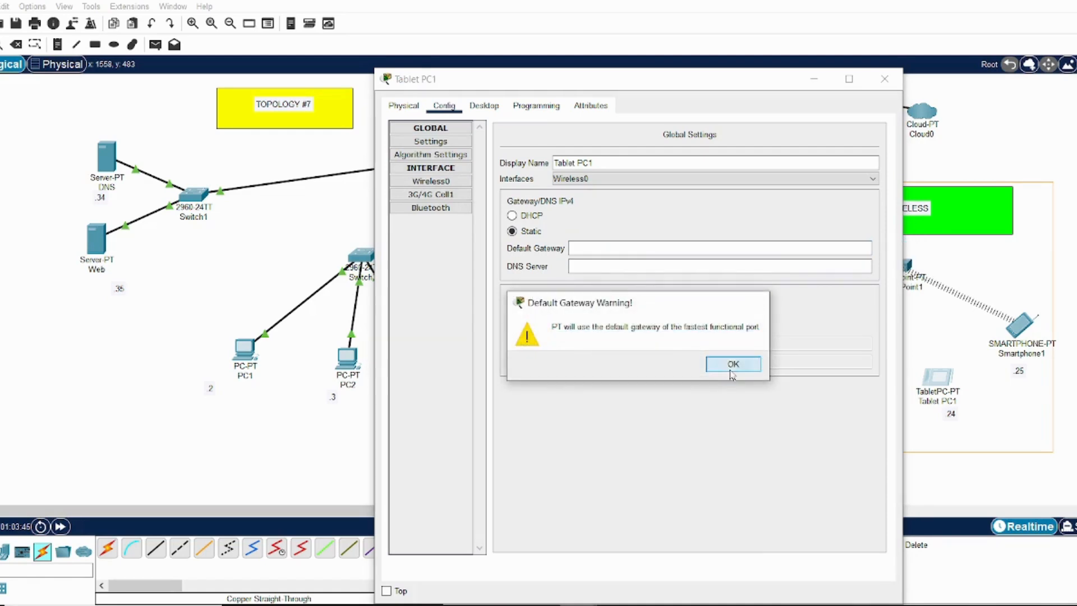
Select WPA2-PSK authentication for Tablet PC1's Wireless0 interface and enter the PSK pass phrase
click(452, 182)
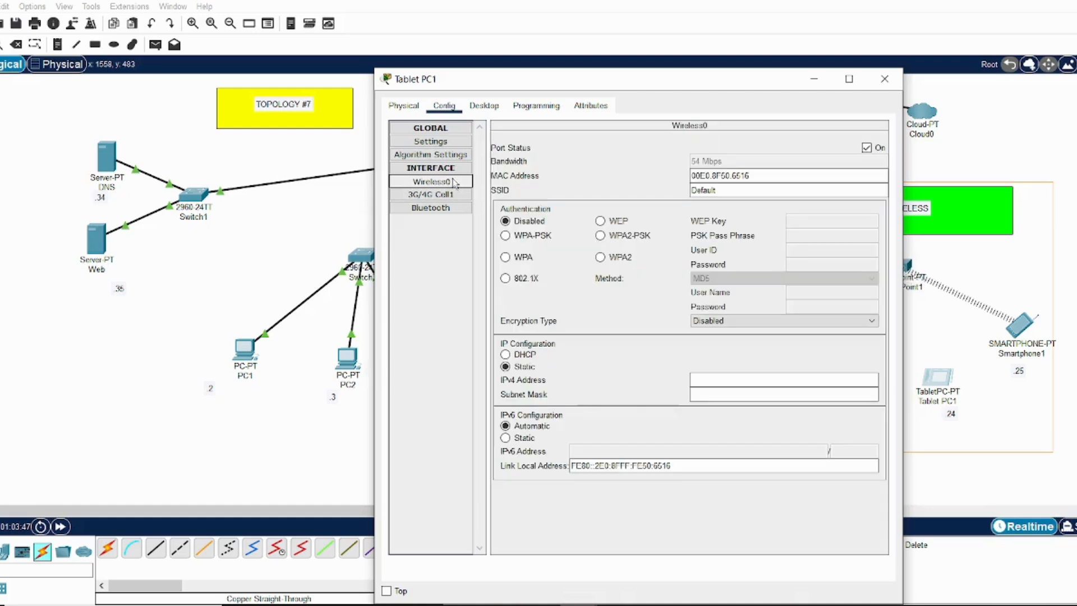
click(601, 237)
click(830, 236)
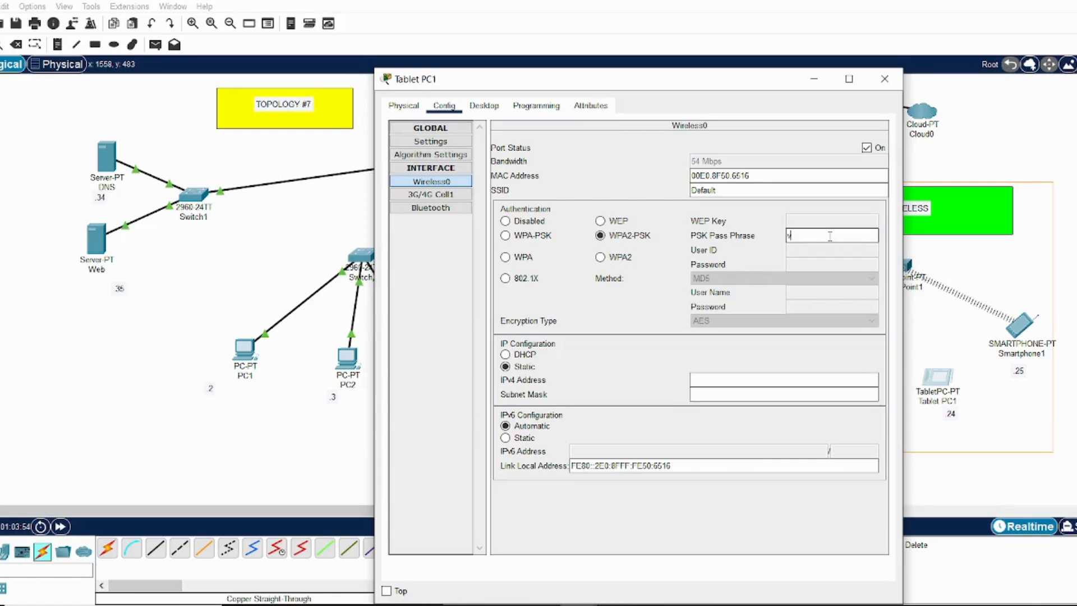
text(v333033)
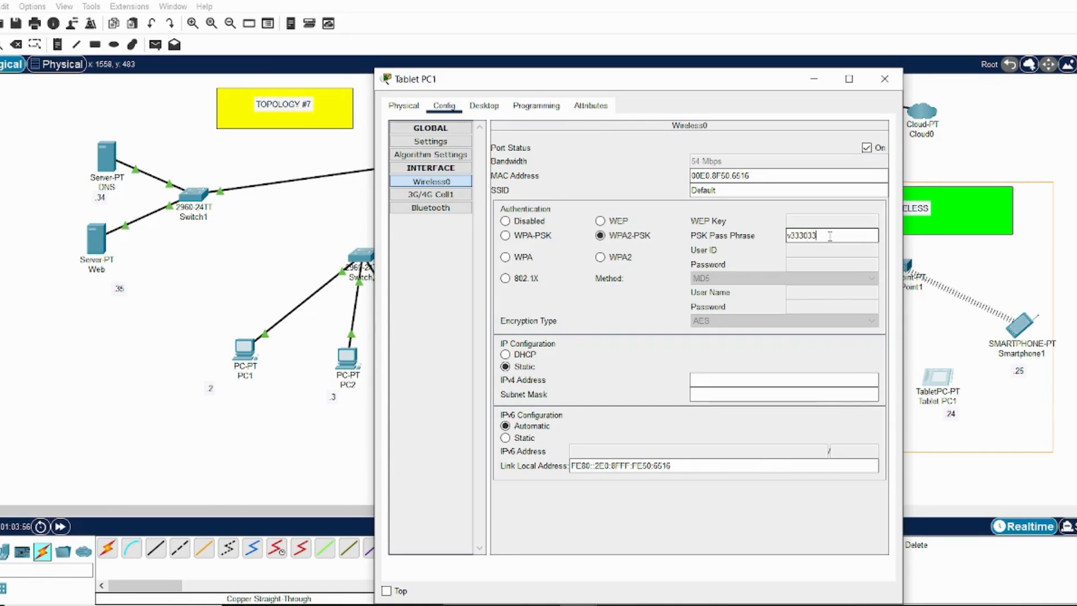
text(3)
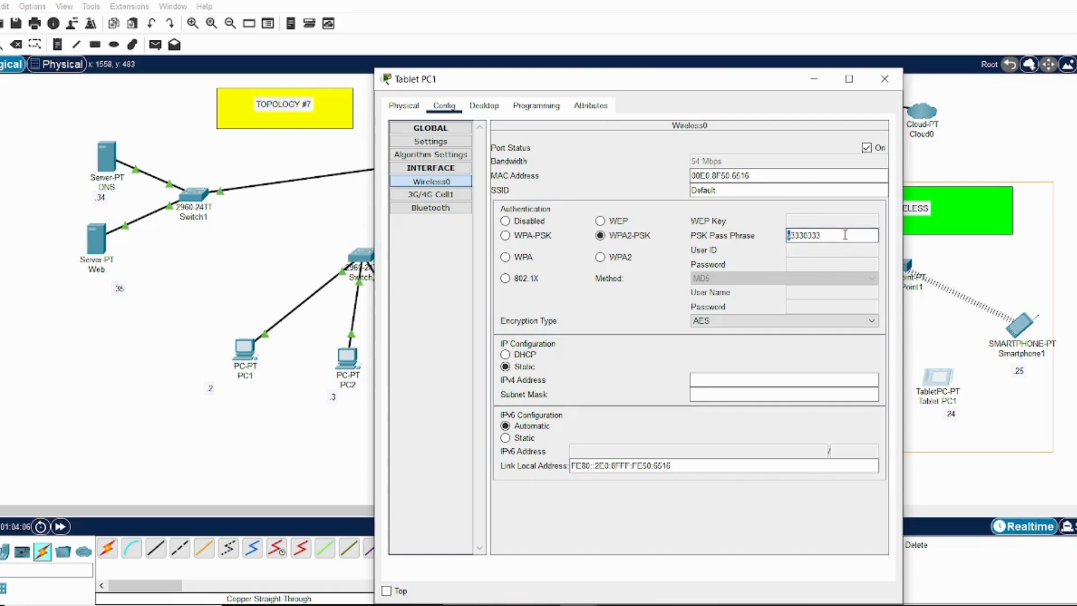
Set the SSID of Tablet PC1's Wireless0 interface to guests
drag(729, 189, 673, 191)
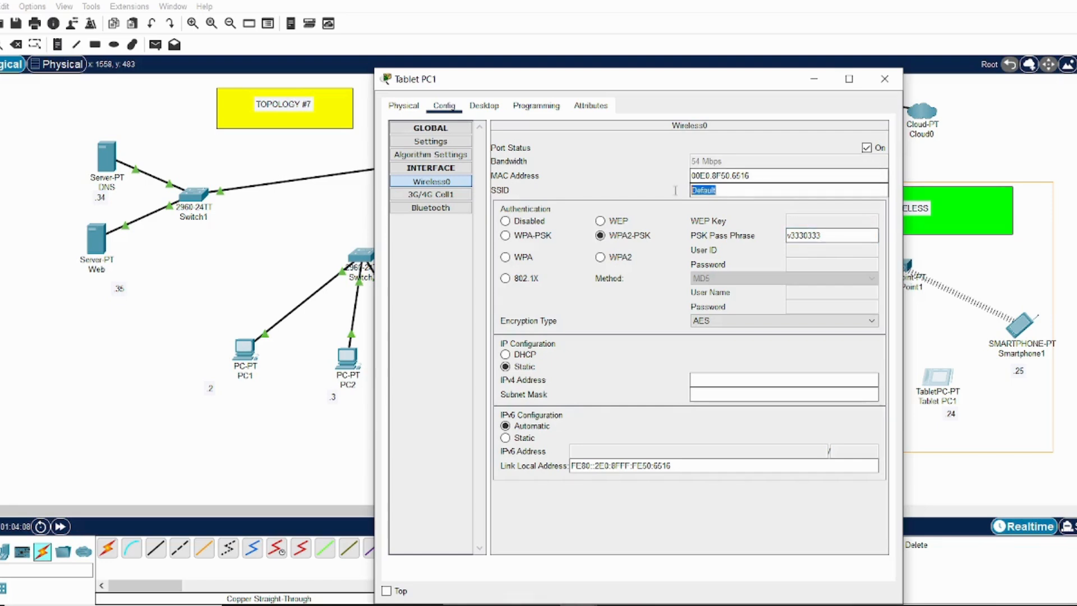
text(guests)
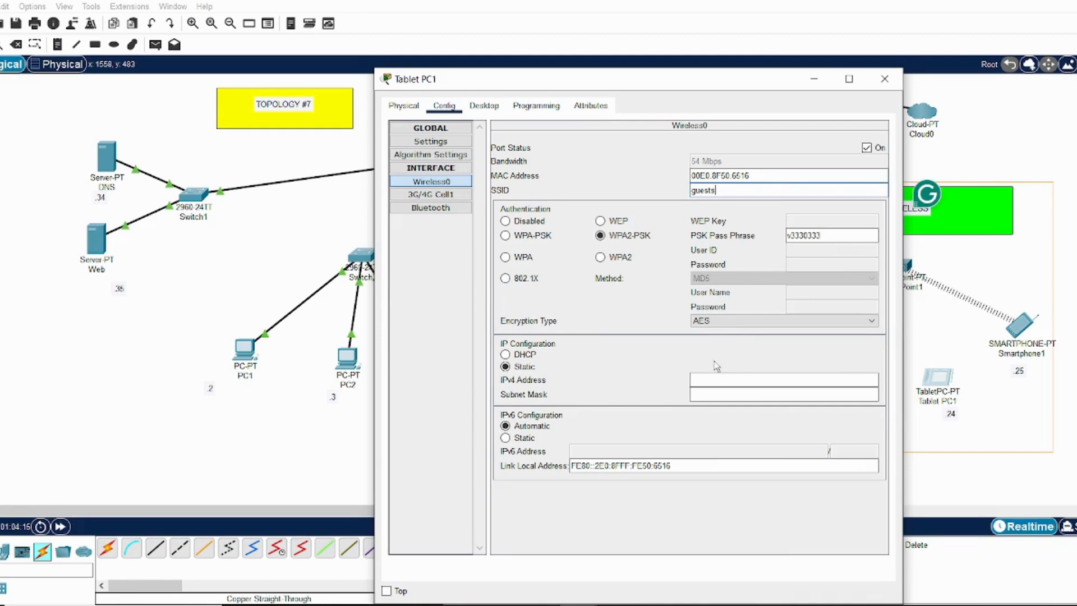
click(712, 378)
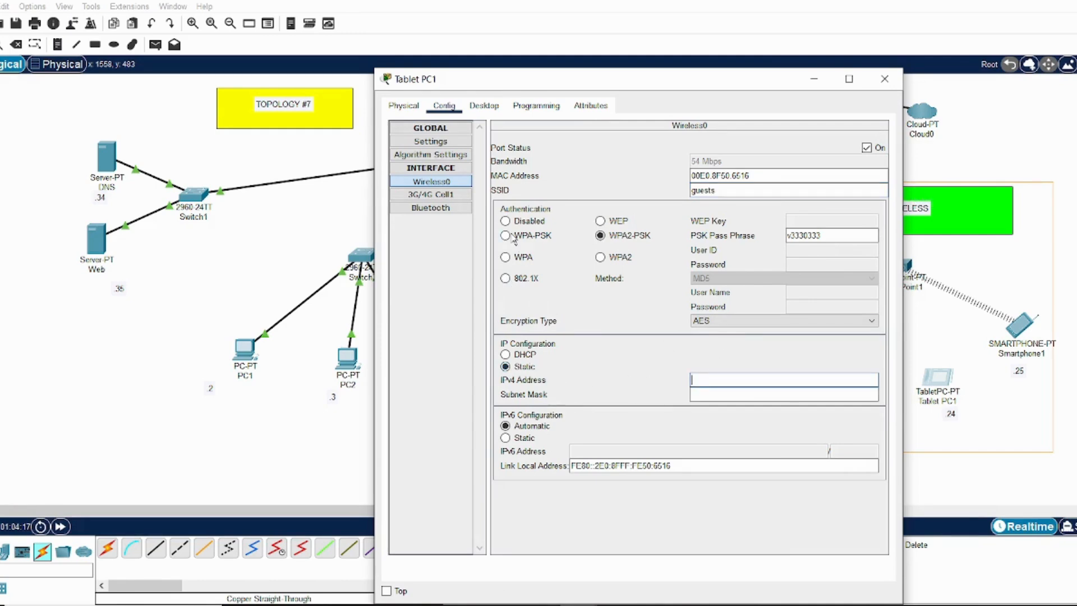
Review Tablet PC1's global gateway settings and give its Wireless0 interface the static IPv4 address 10.0.0.24
click(447, 147)
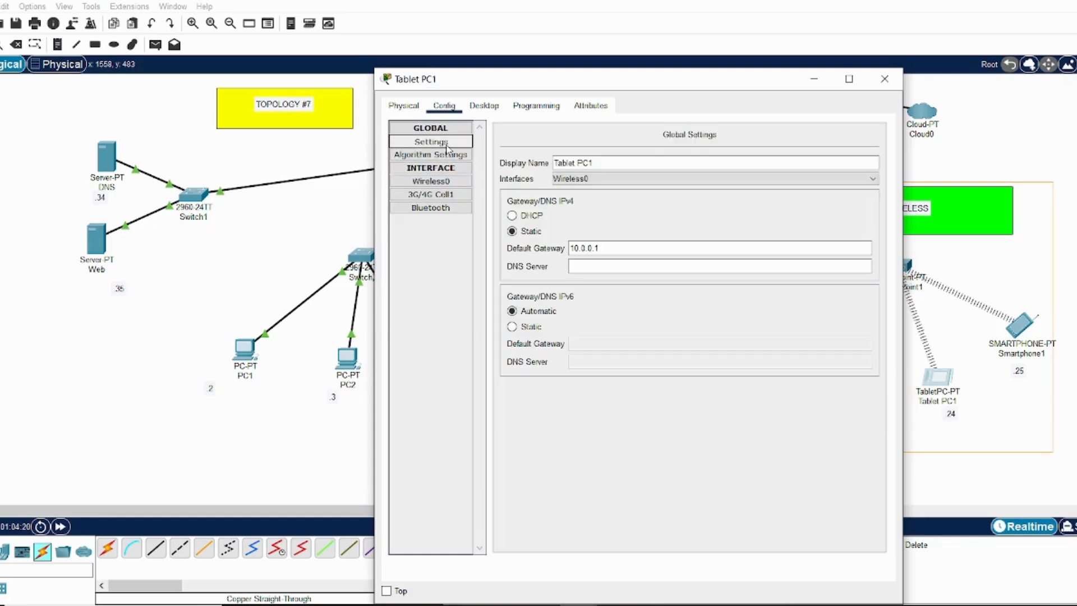
click(449, 181)
click(730, 382)
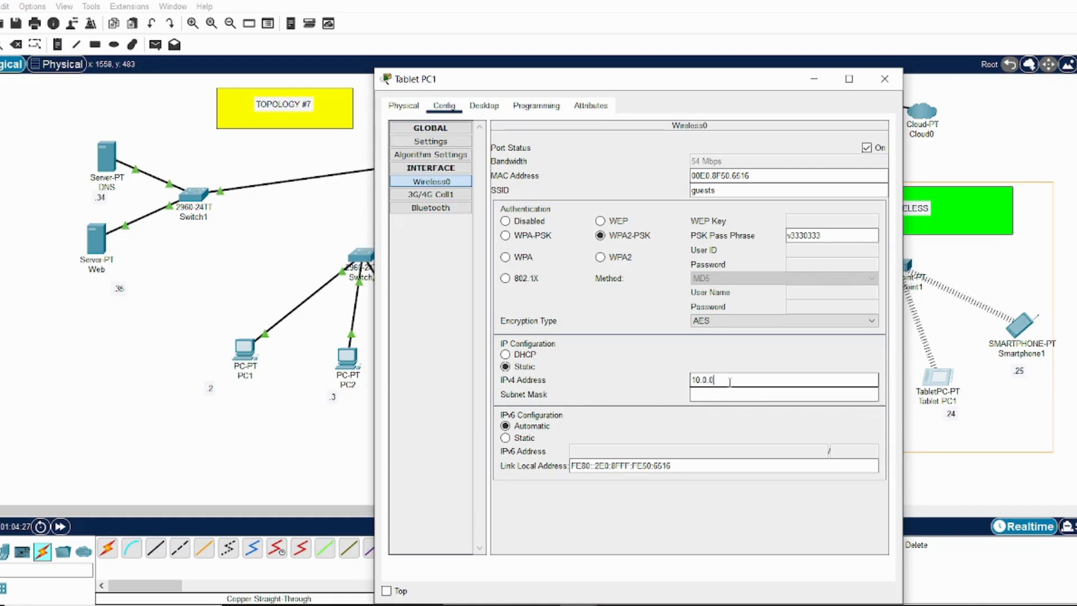
click(724, 394)
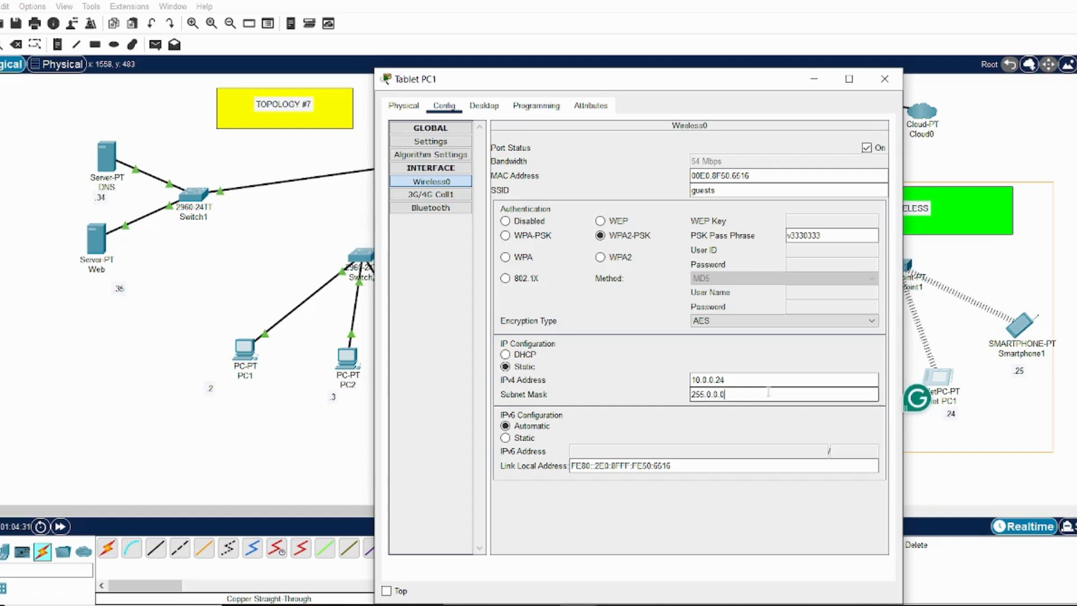
Set the subnet mask of Tablet PC1's Wireless0 interface to 255.255.255.0 and close the device window
key(BackSpace)
key(BackSpace)
key(BackSpace)
key(BackSpace)
key(BackSpace)
text(255.255.0)
click(768, 382)
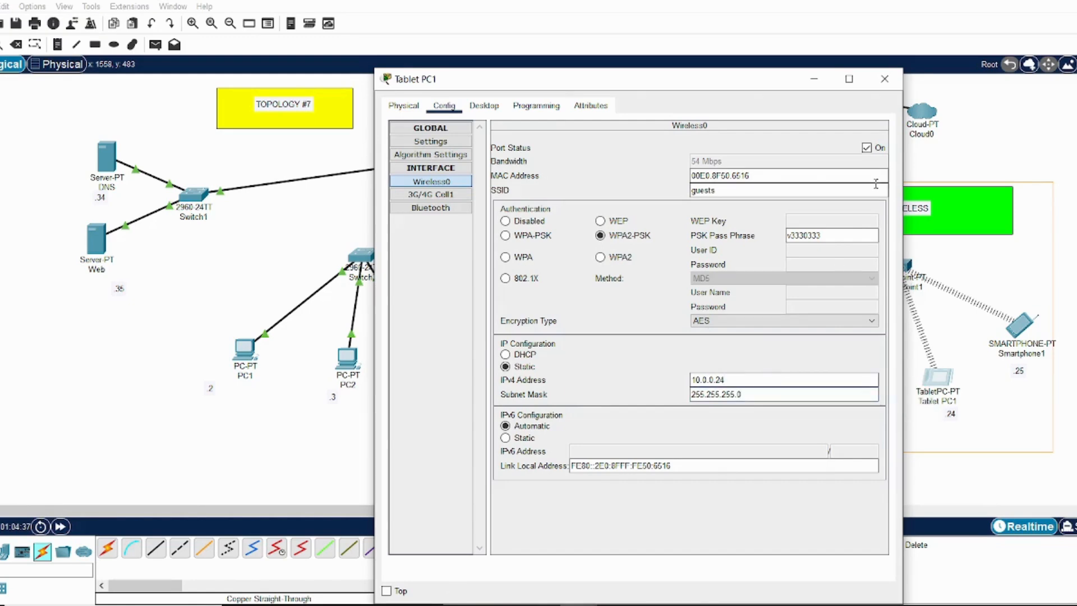
click(886, 79)
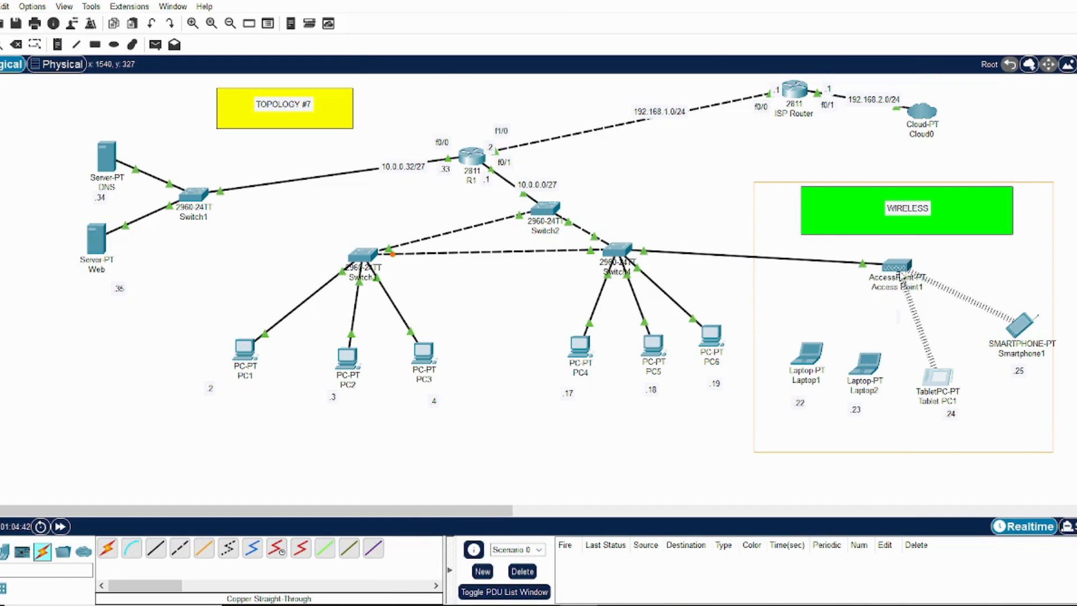
Check the wireless security settings and pass phrase on Access Point1's Port 1, and close the device window
click(899, 268)
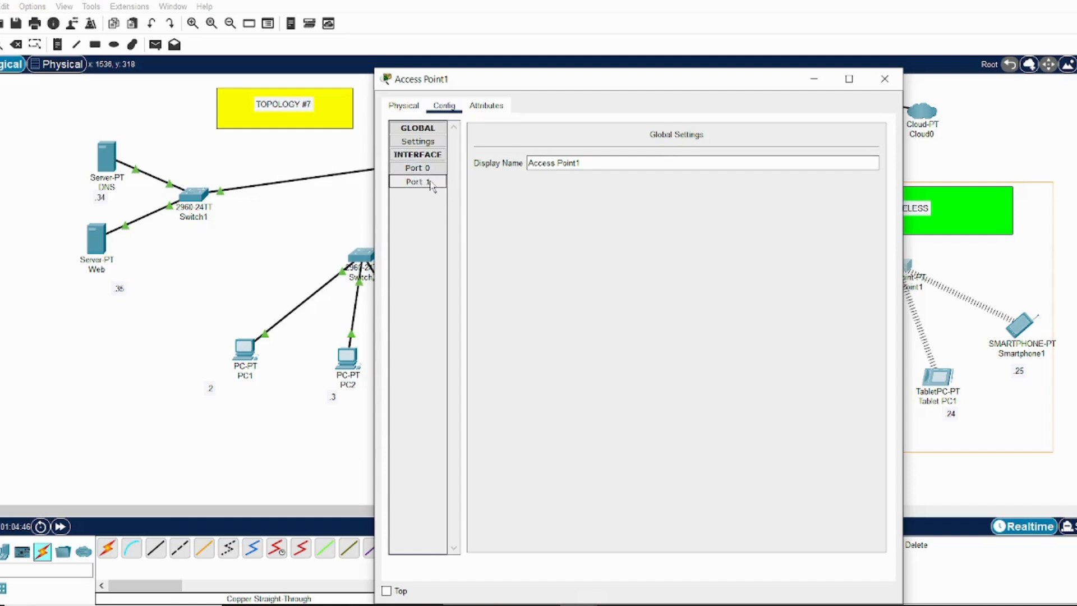
click(432, 183)
click(790, 233)
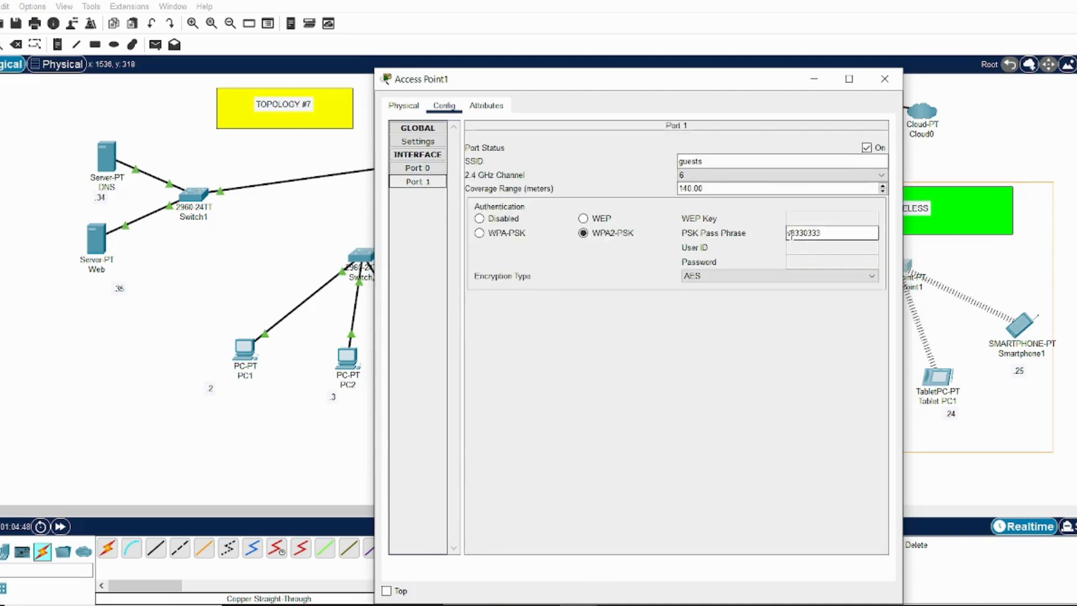
key(BackSpace)
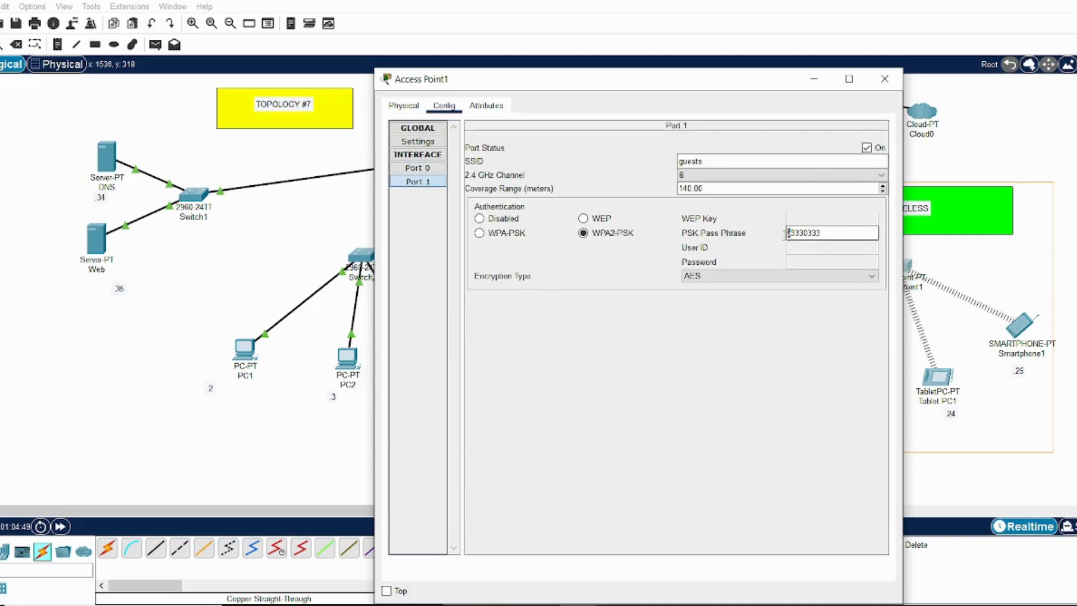
click(885, 78)
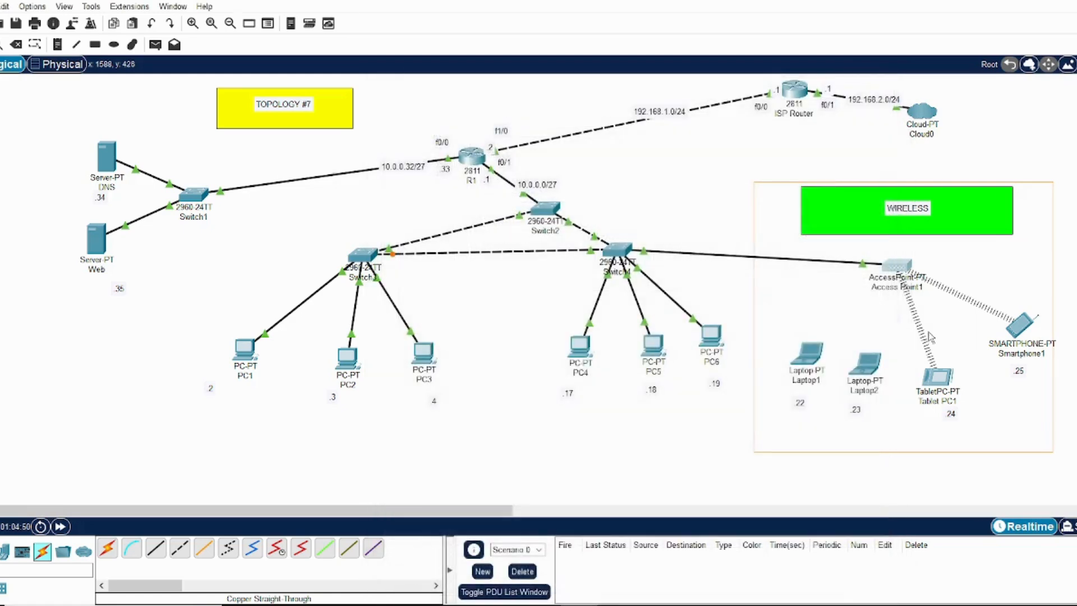
Open Laptop2's configuration, switch its IPv4 gateway and DNS settings to Static, and set the default gateway to 10.0.0.1
click(867, 375)
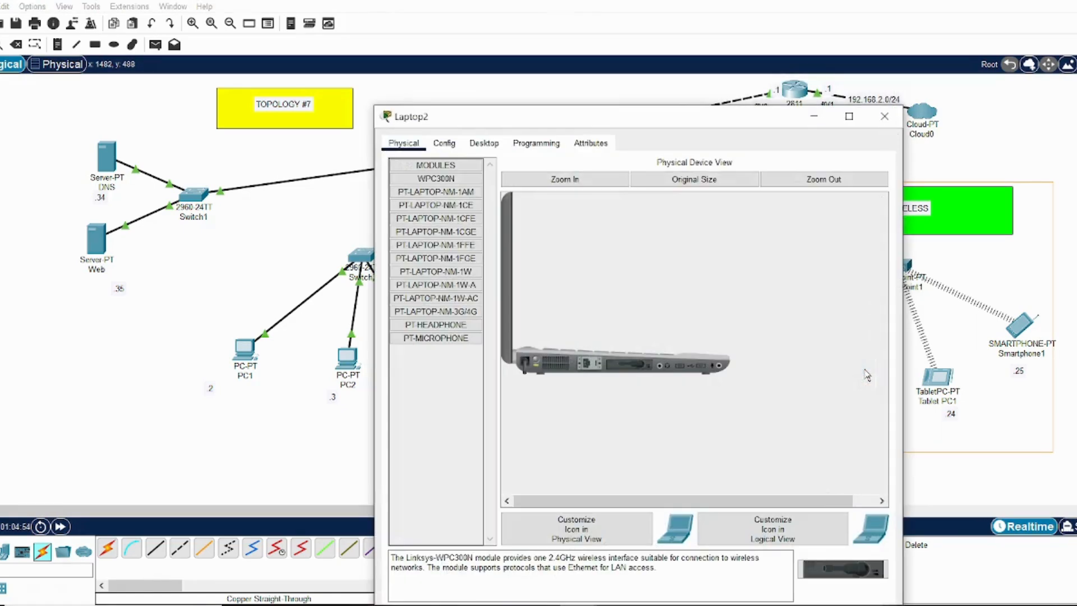
click(444, 143)
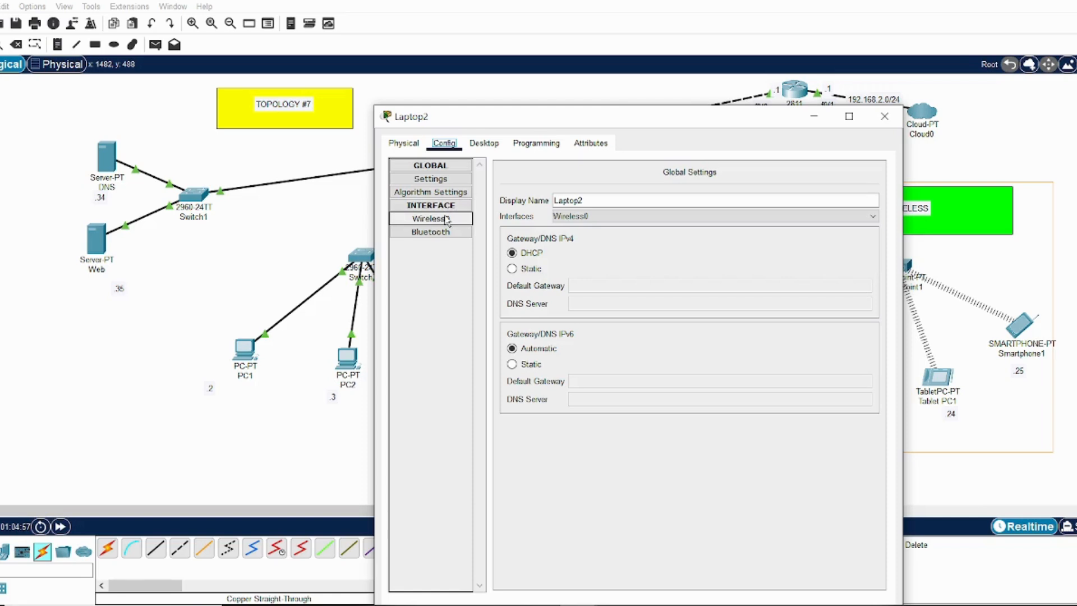
click(512, 270)
click(585, 285)
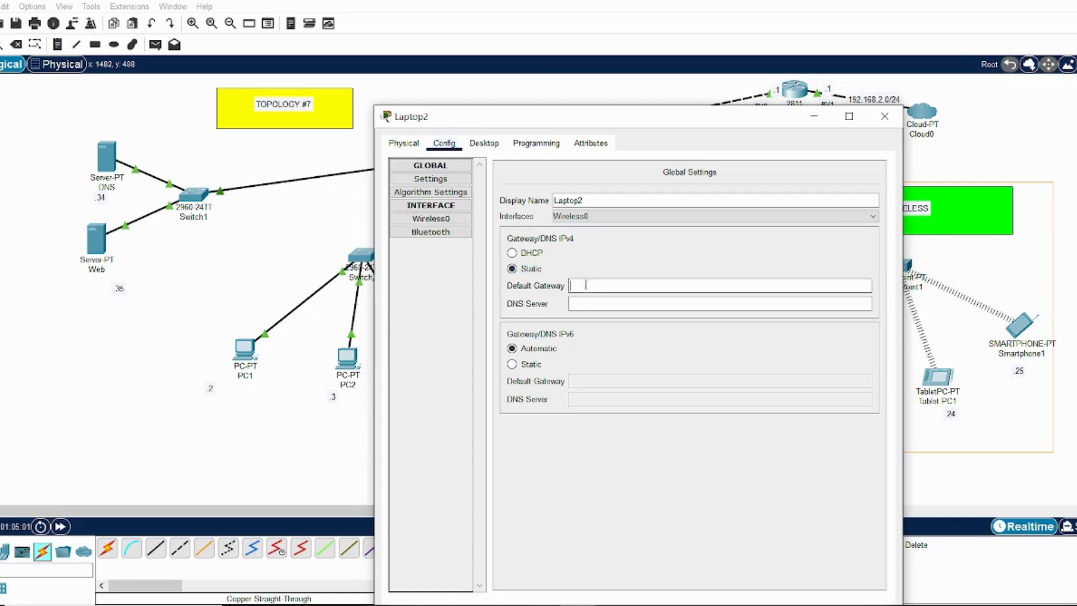
text(10.0.0.1)
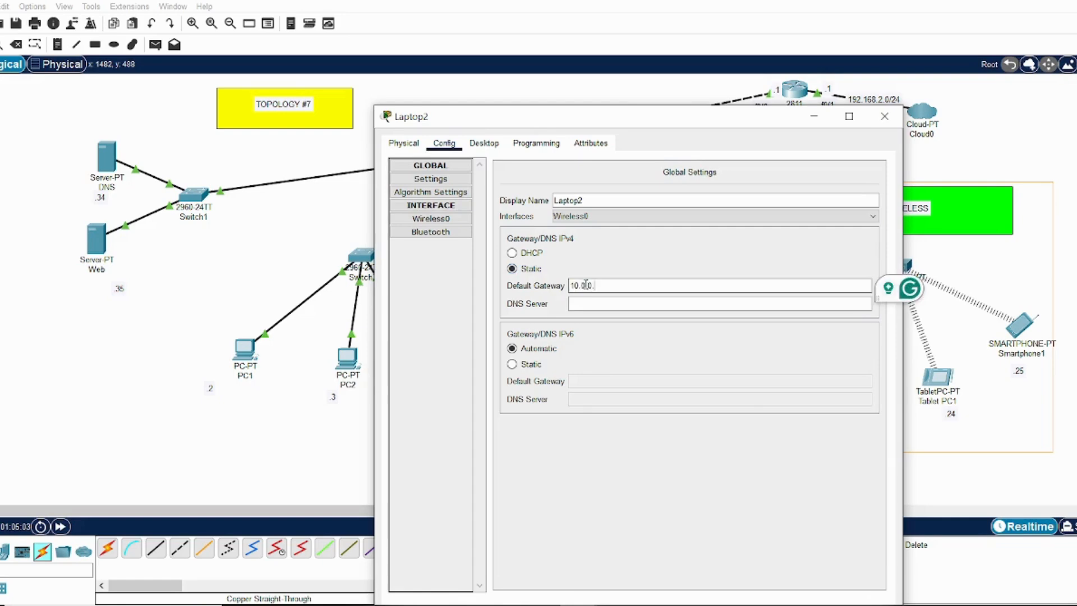
Set the SSID of Laptop2's Wireless0 interface to guests
click(452, 220)
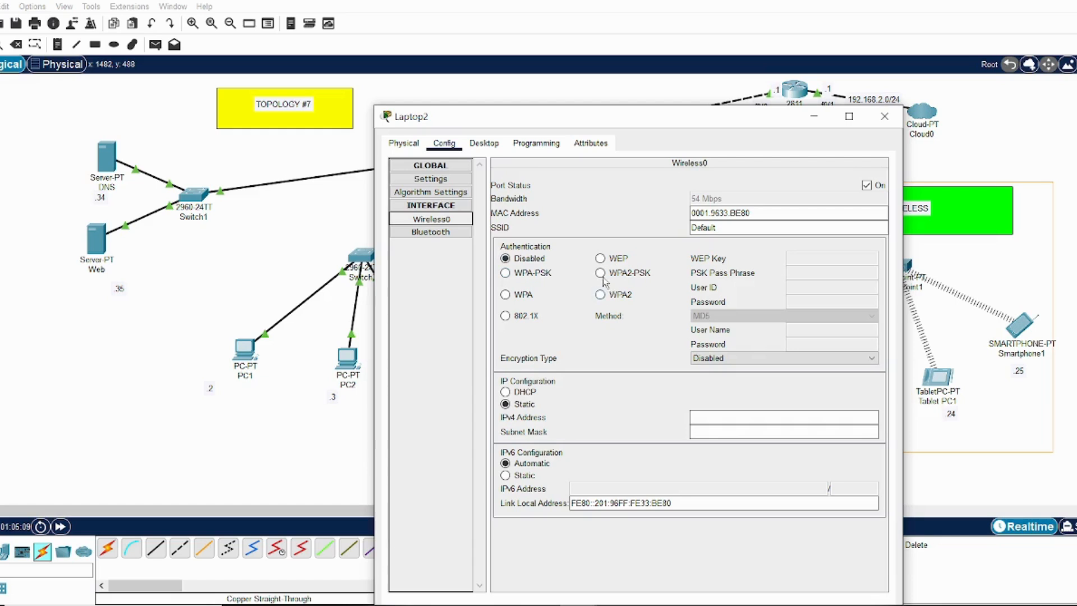
double_click(729, 228)
text(gu)
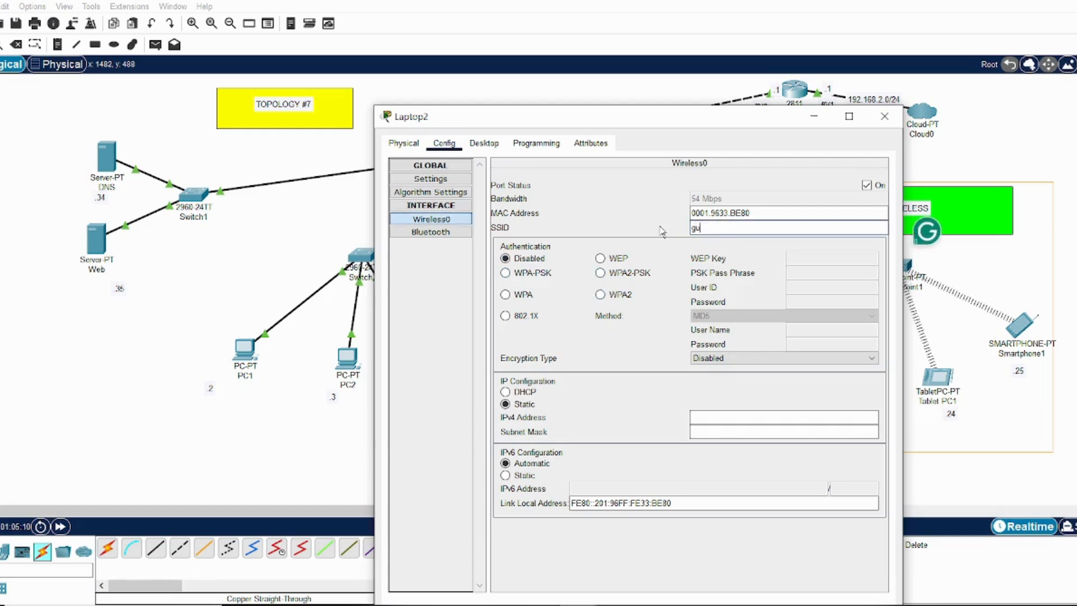
text(ests)
Select WPA2-PSK authentication for Laptop2's Wireless0 interface and enter the PSK pass phrase
click(600, 274)
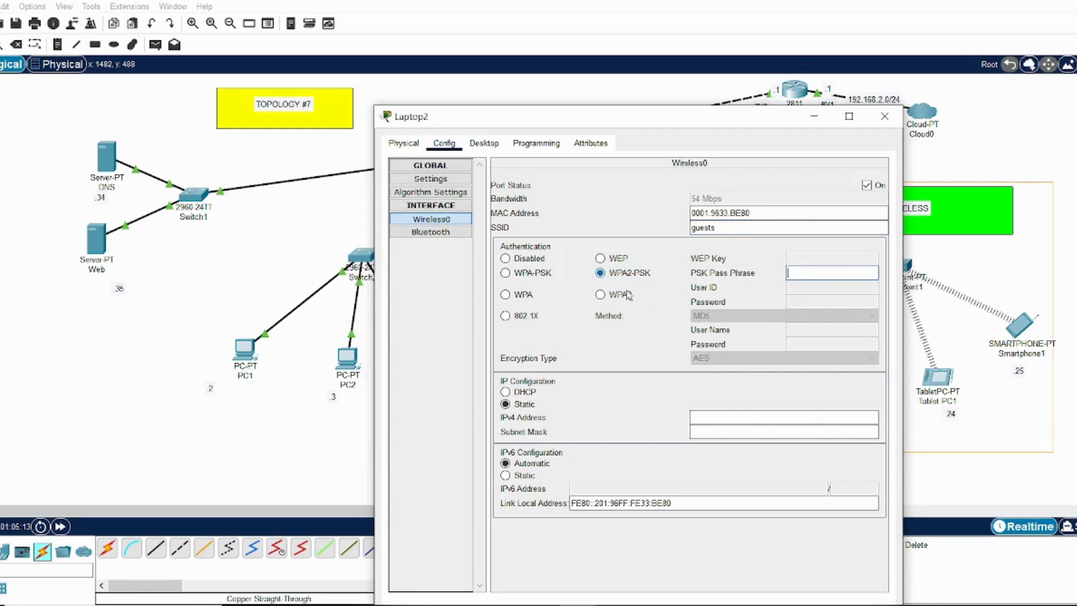
click(811, 268)
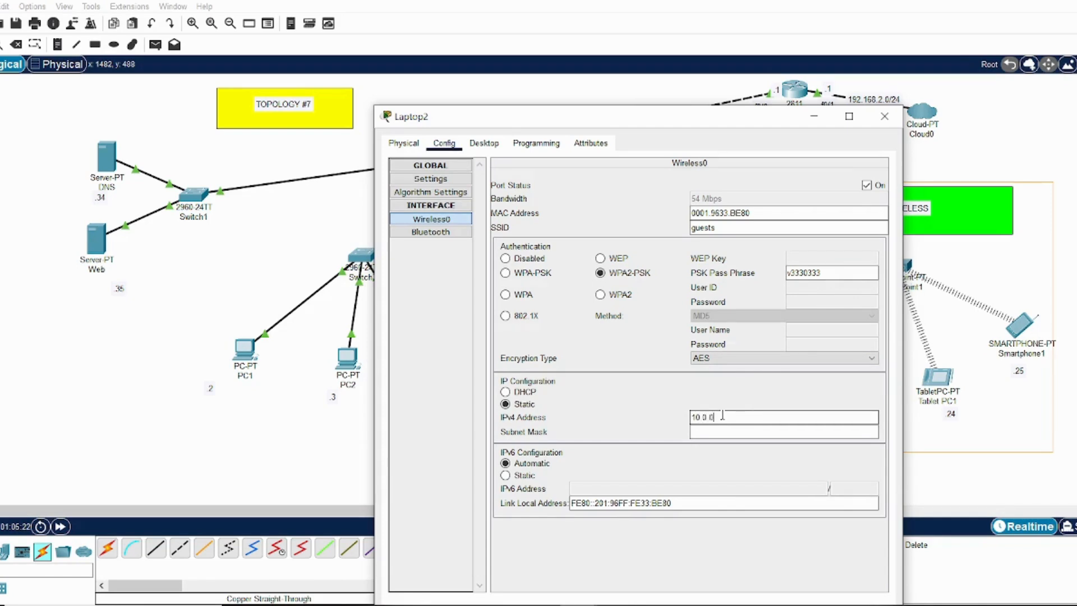
Give Laptop2's Wireless0 interface the static IPv4 address 10.0.0.23 with subnet mask 255.255.255.0, and close the device window
key(Tab)
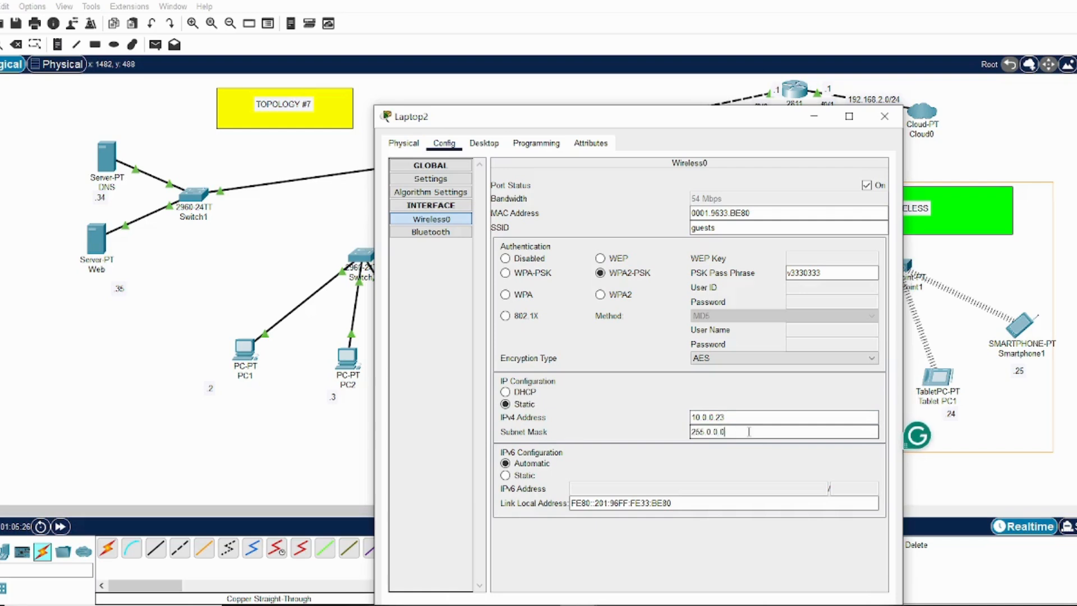
key(BackSpace)
key(BackSpace)
key(BackSpace)
text(255.255.0)
click(748, 419)
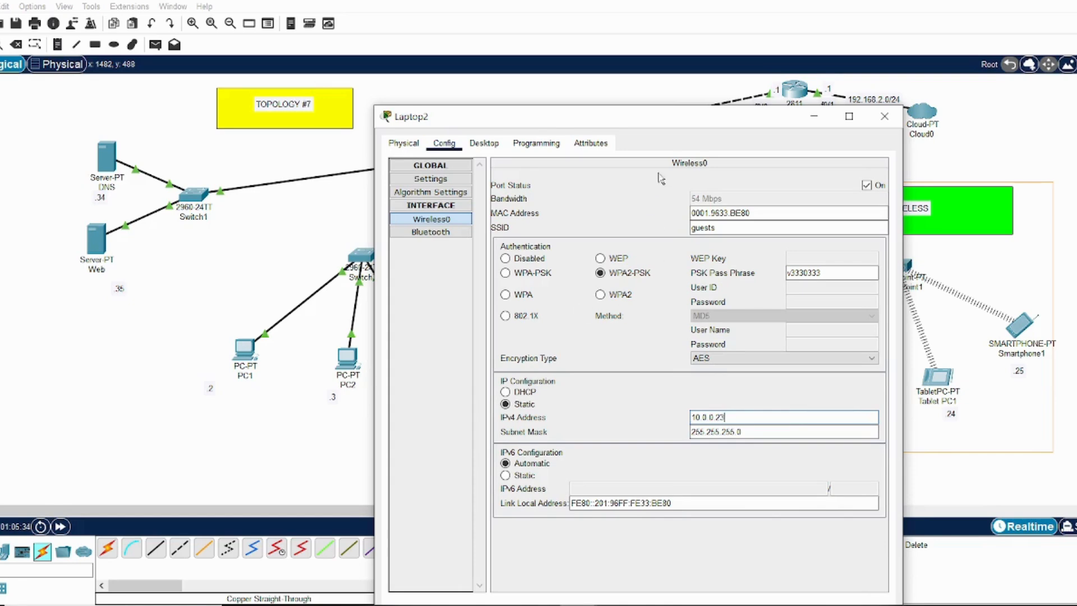
drag(664, 120, 647, 69)
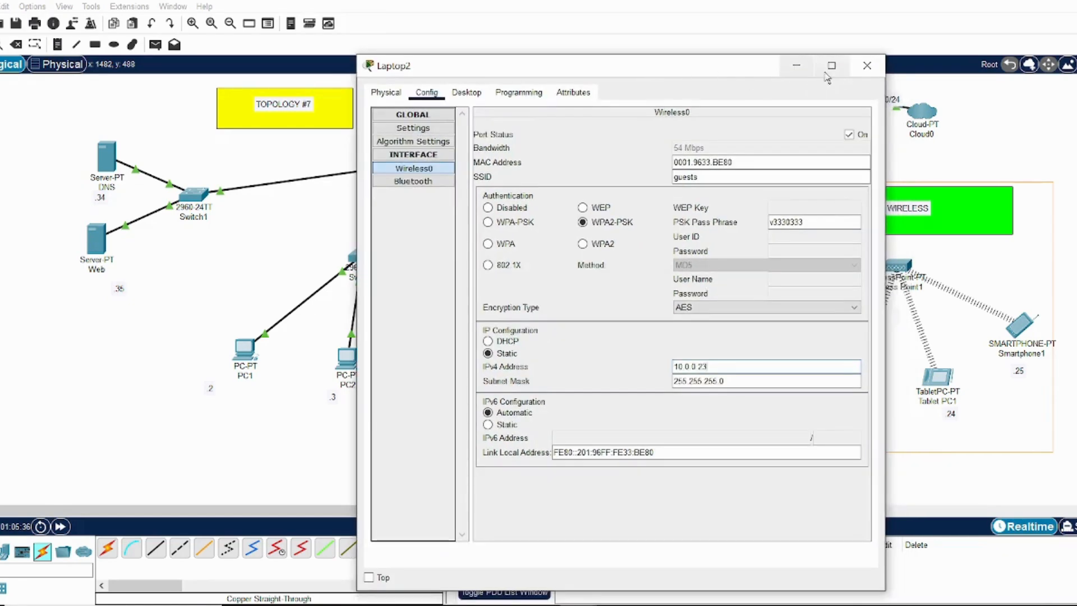
click(867, 65)
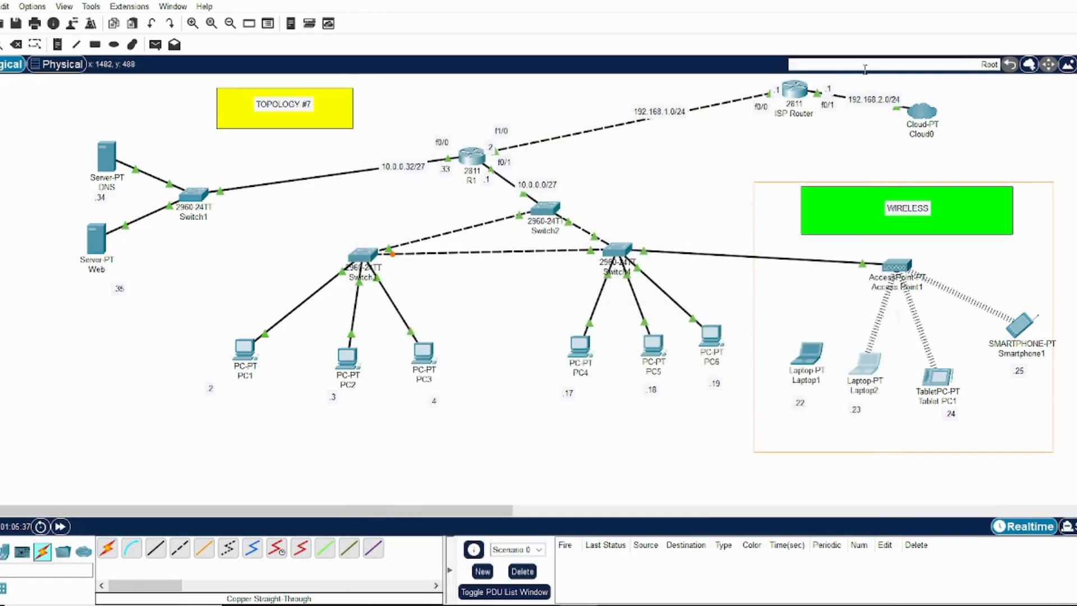
Open Laptop1's configuration, switch its IPv4 gateway and DNS settings to Static, and set the default gateway to 10.0.0.1
click(809, 366)
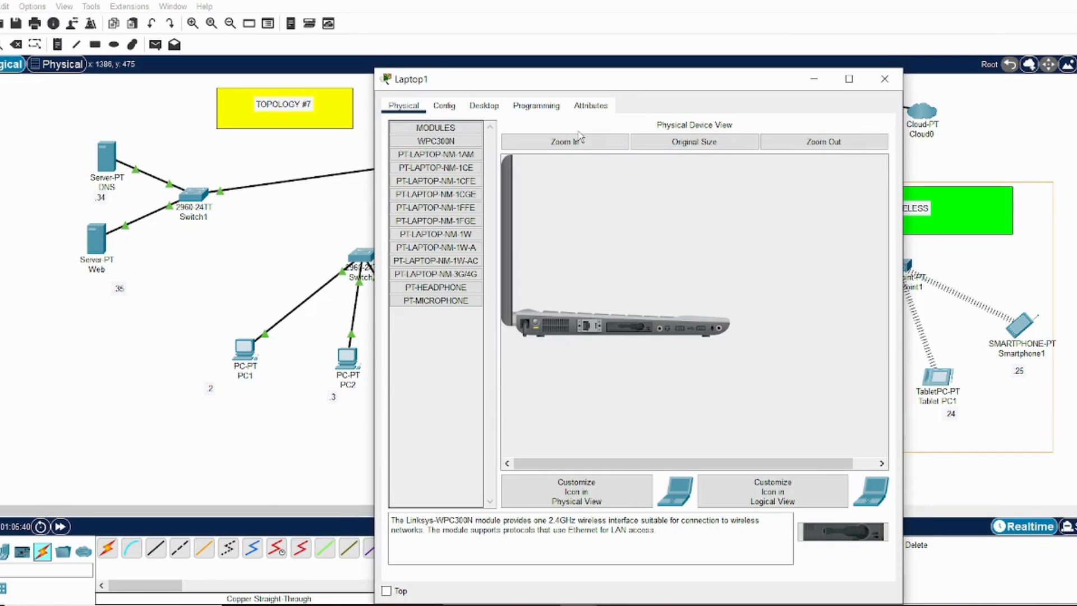
click(444, 106)
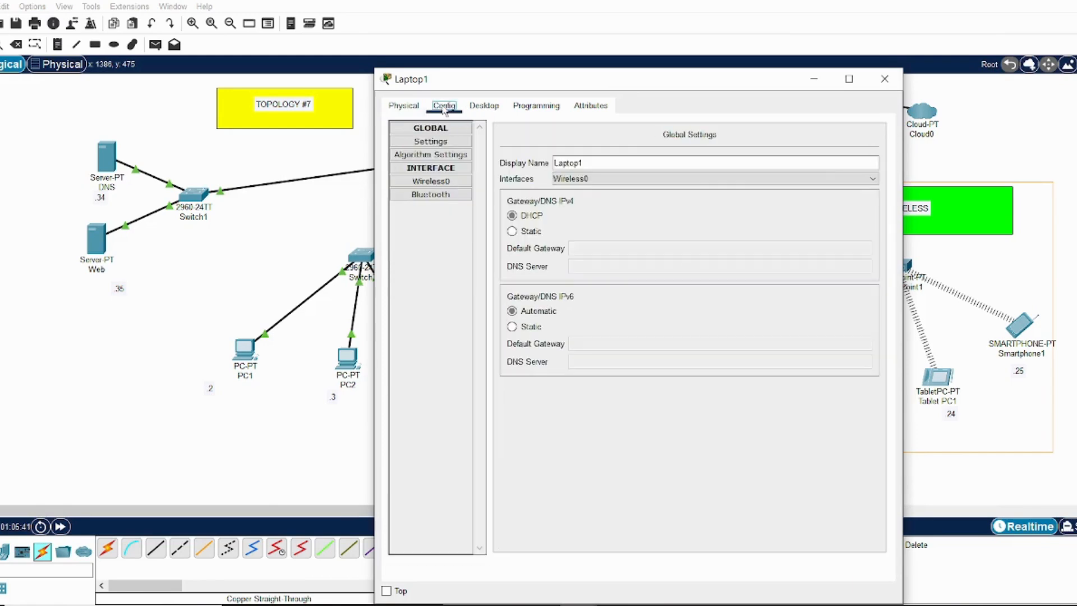
click(442, 145)
click(536, 232)
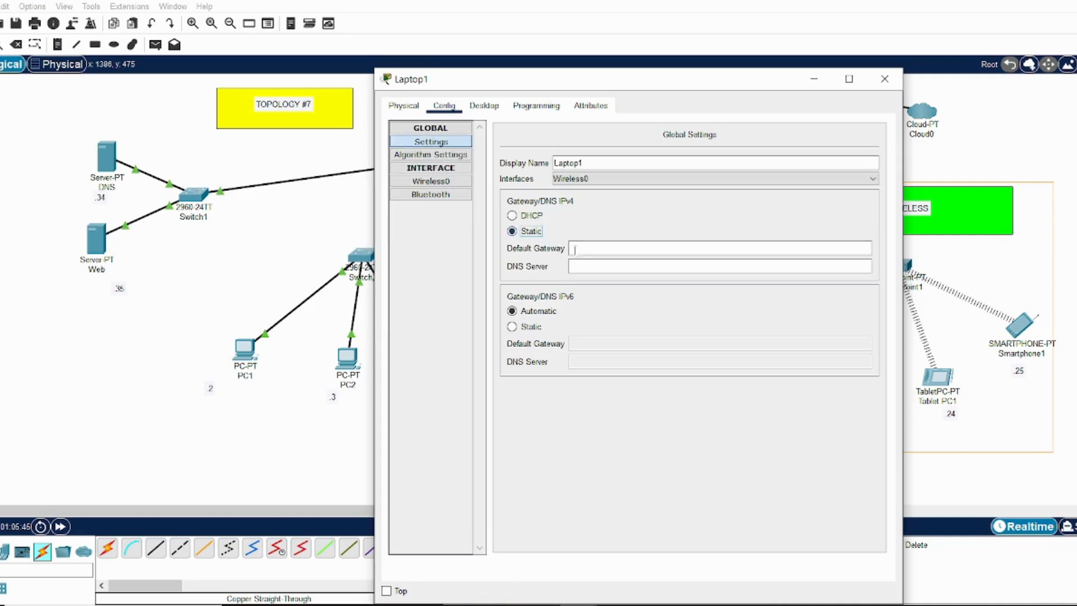
click(588, 249)
text(10.0.0.1)
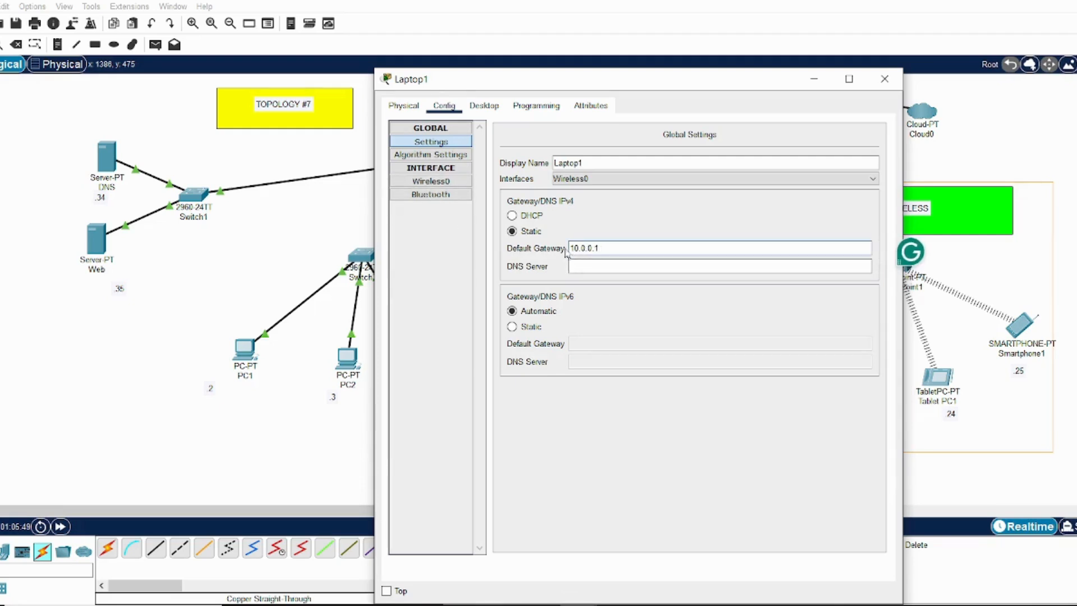
key(Tab)
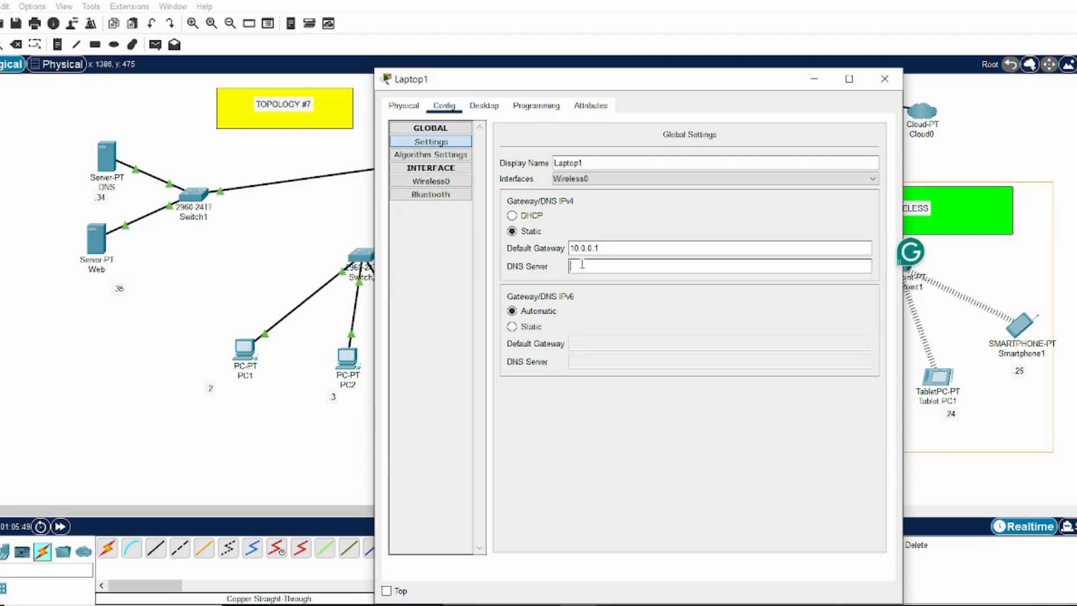
Set Laptop1's Wireless0 interface to WPA2-PSK authentication with SSID guests, and enter the PSK pass phrase
click(449, 181)
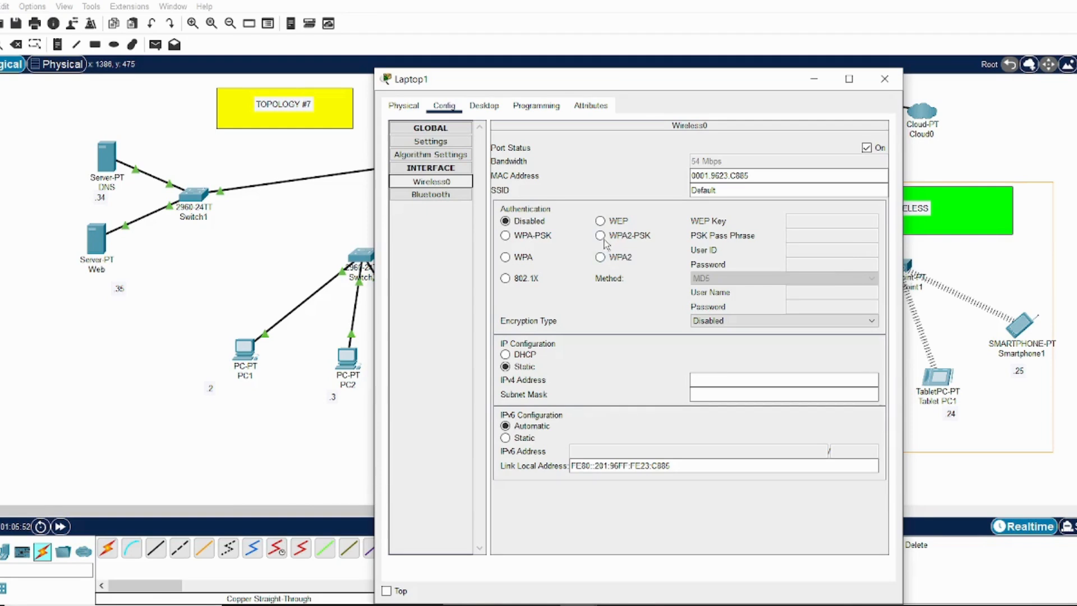
click(601, 235)
double_click(706, 190)
text(g)
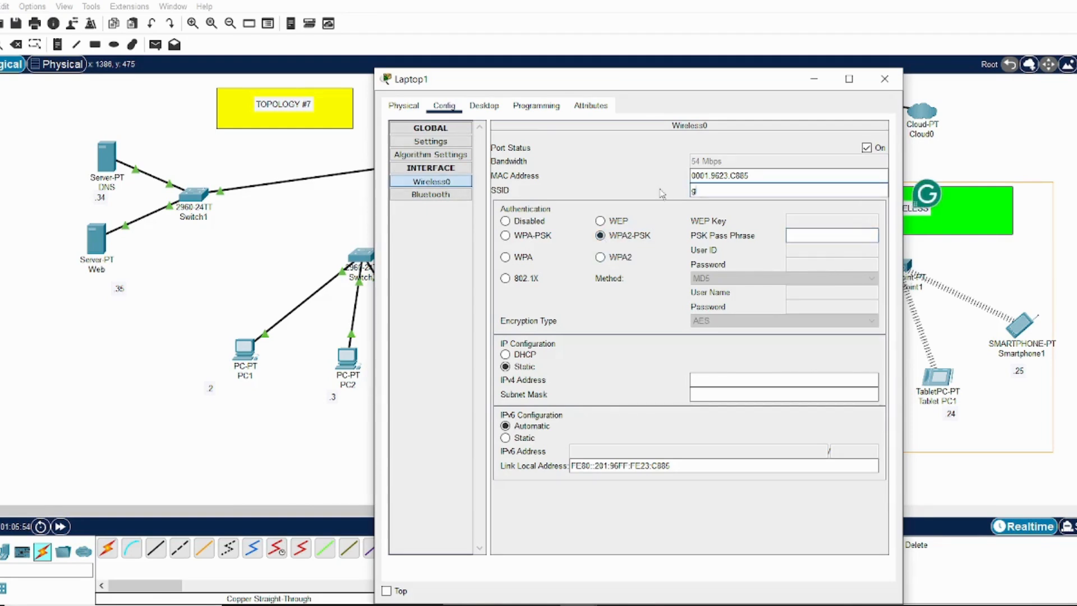
text(uests)
click(799, 235)
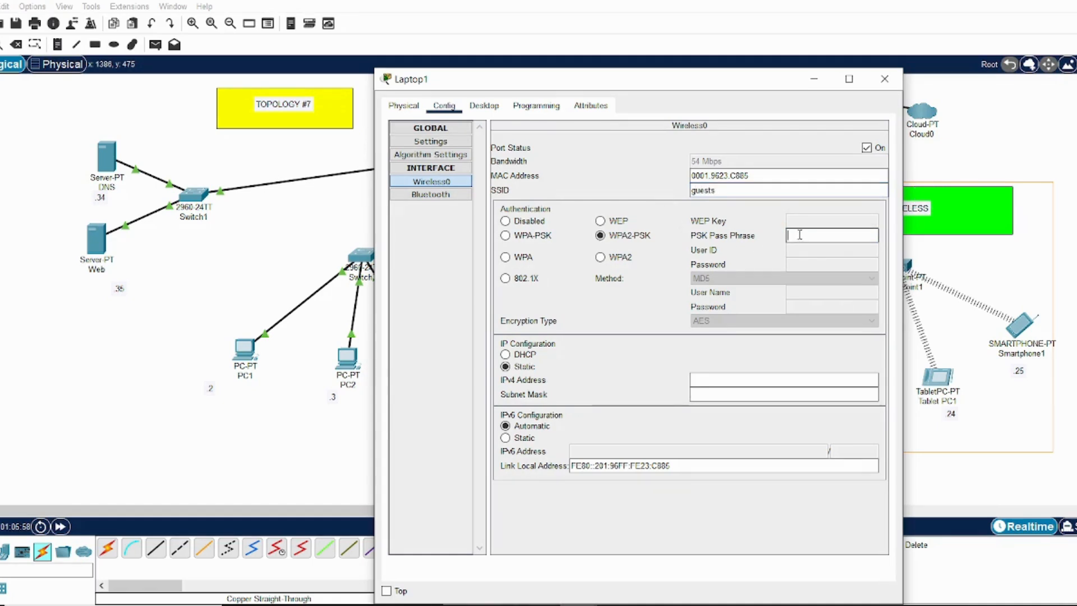
text(v3300333)
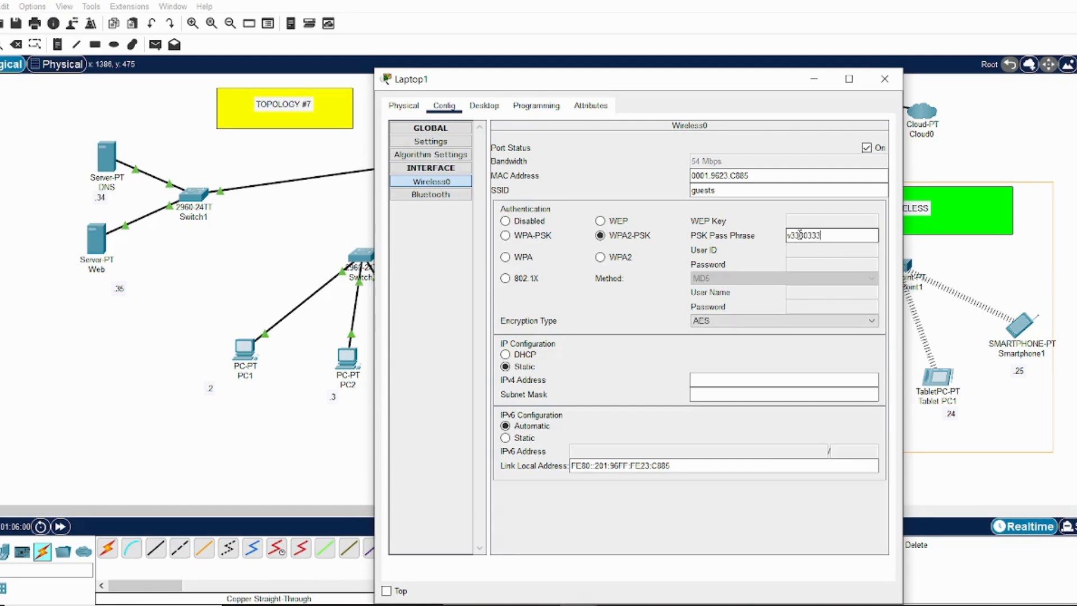
Give Laptop1's Wireless0 interface the static IPv4 address 10.0.0.22 with subnet mask 255.255.255.0, recheck its gateway settings, and close the device window
click(705, 380)
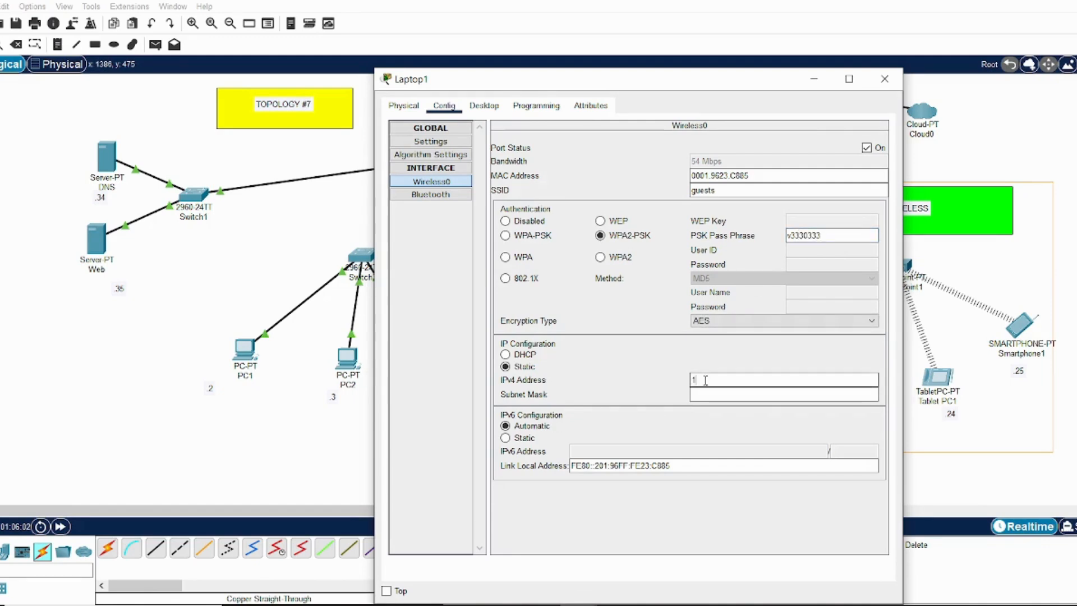
text(10.0.0.22)
click(747, 395)
key(BackSpace)
key(BackSpace)
key(BackSpace)
key(BackSpace)
key(BackSpace)
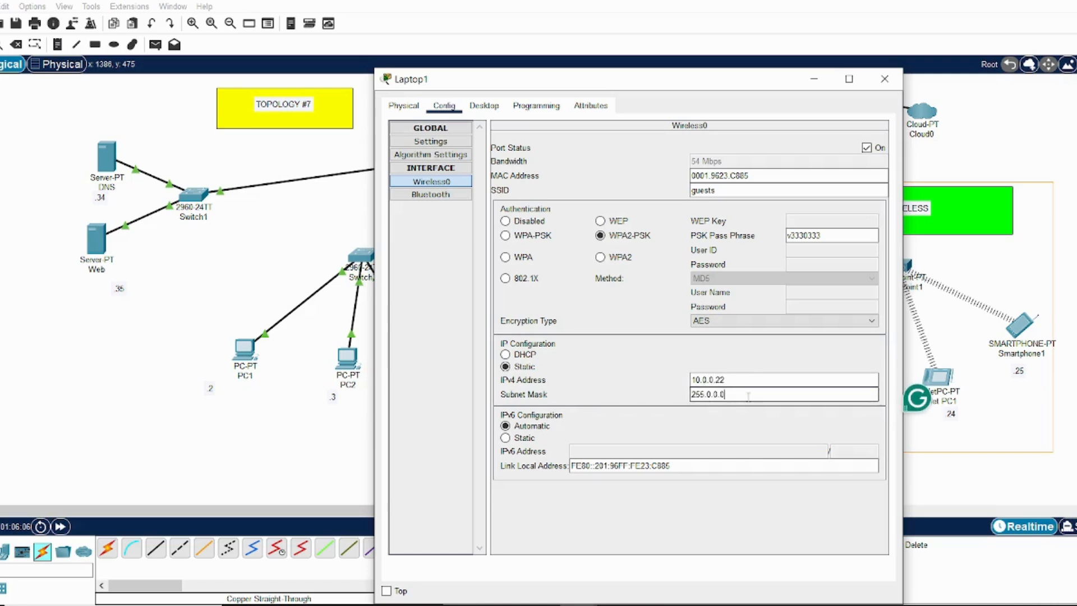
text(255.255.0)
click(753, 380)
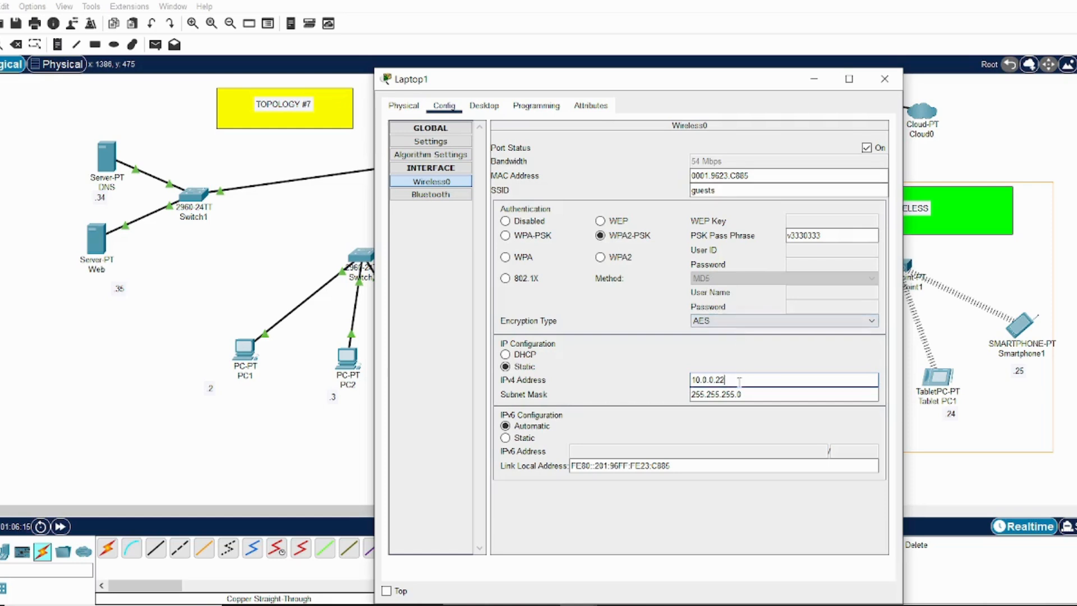
click(430, 141)
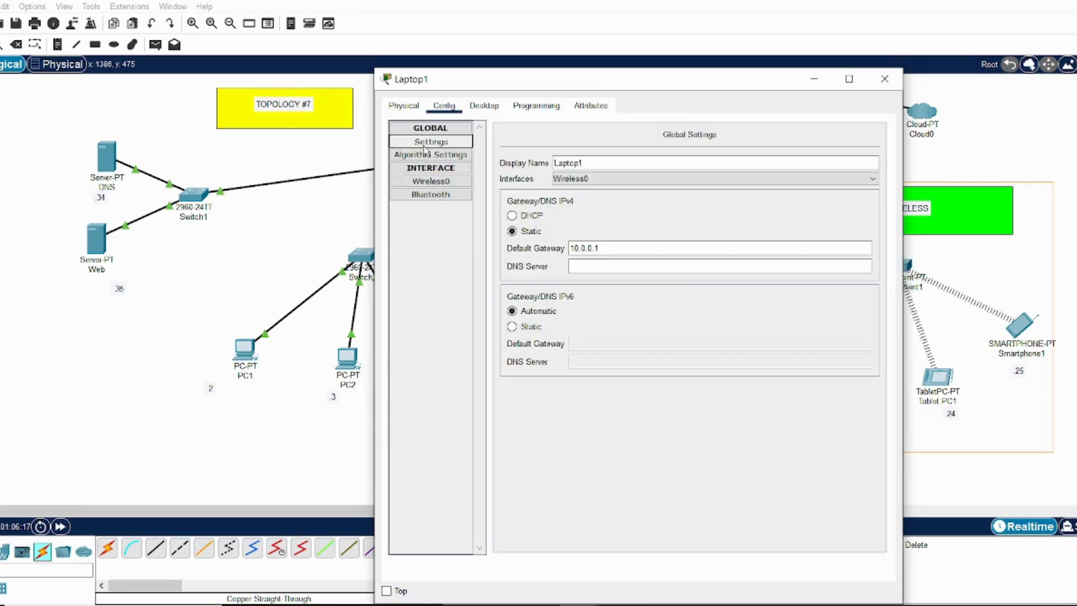
click(601, 248)
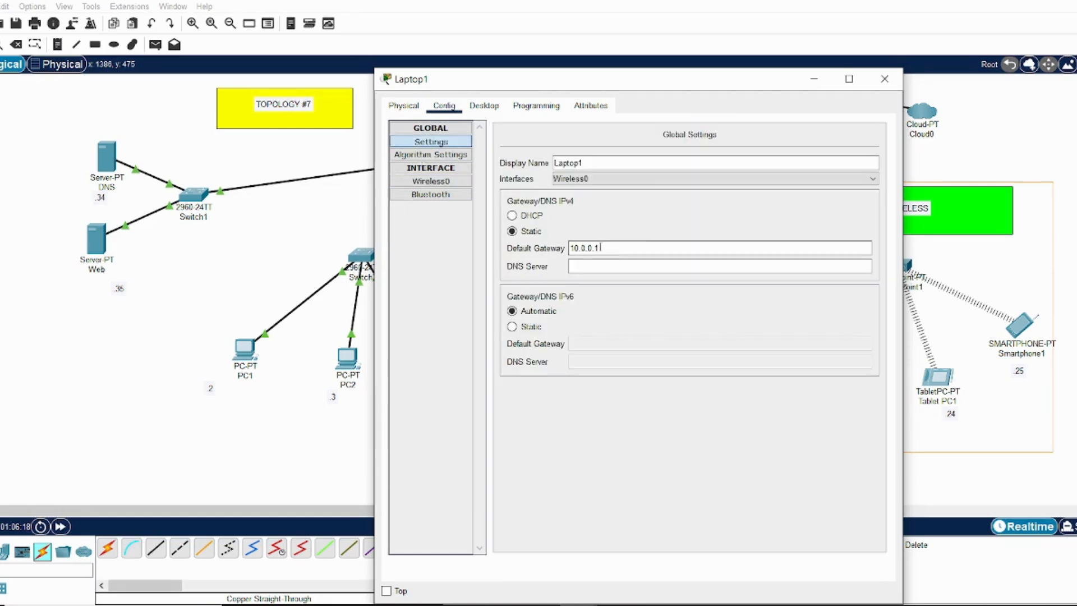
click(886, 80)
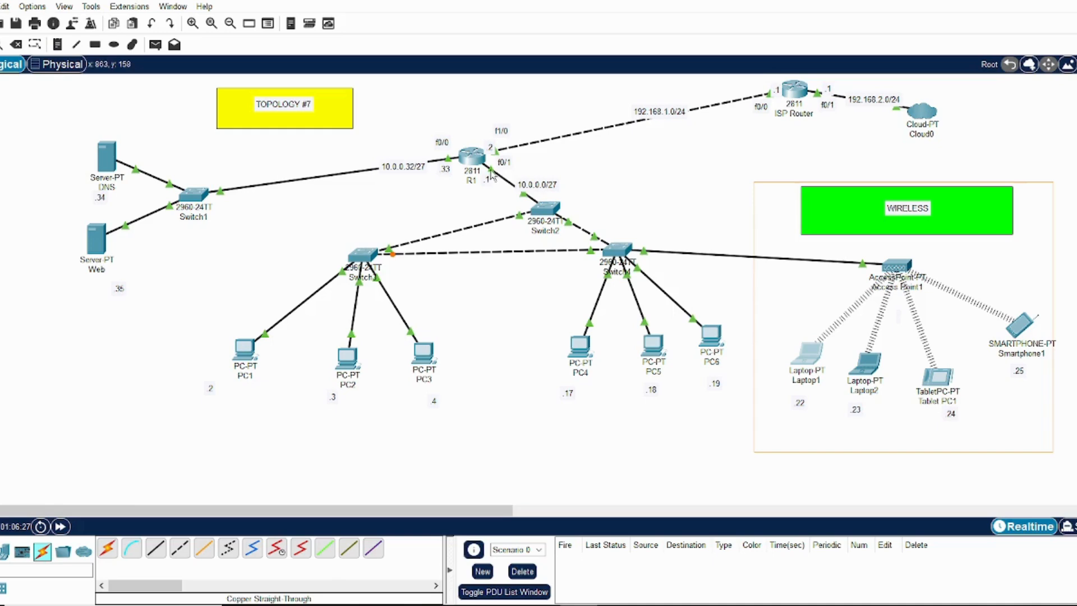
Change the subnet mask of router R1's FastEthernet0/1 interface to 255.255.255.224, keeping IPv4 address 10.0.0.1
mouse_move(491, 171)
click(477, 168)
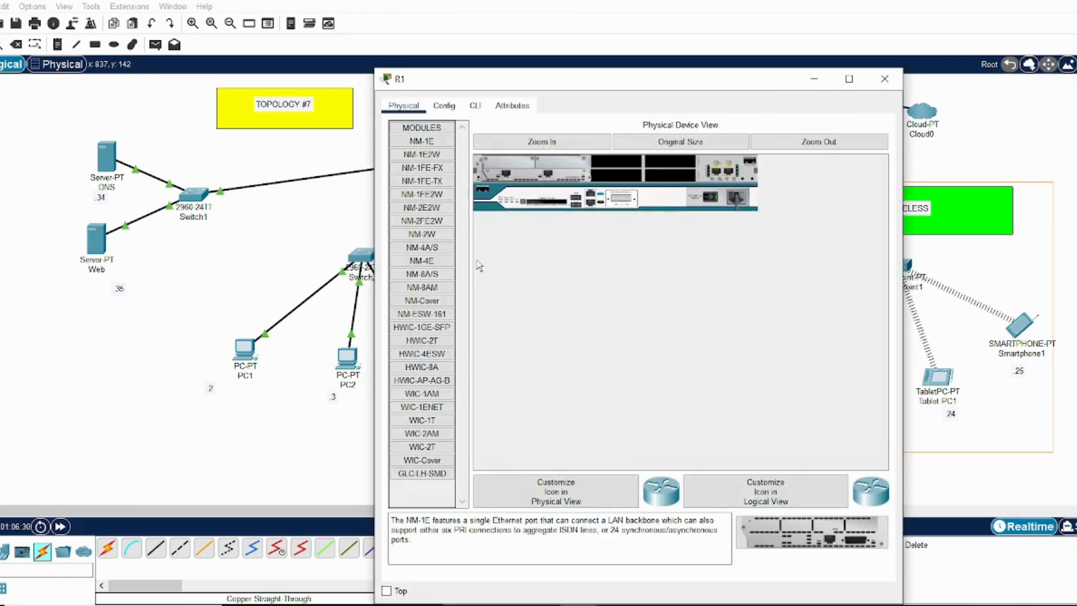
click(451, 112)
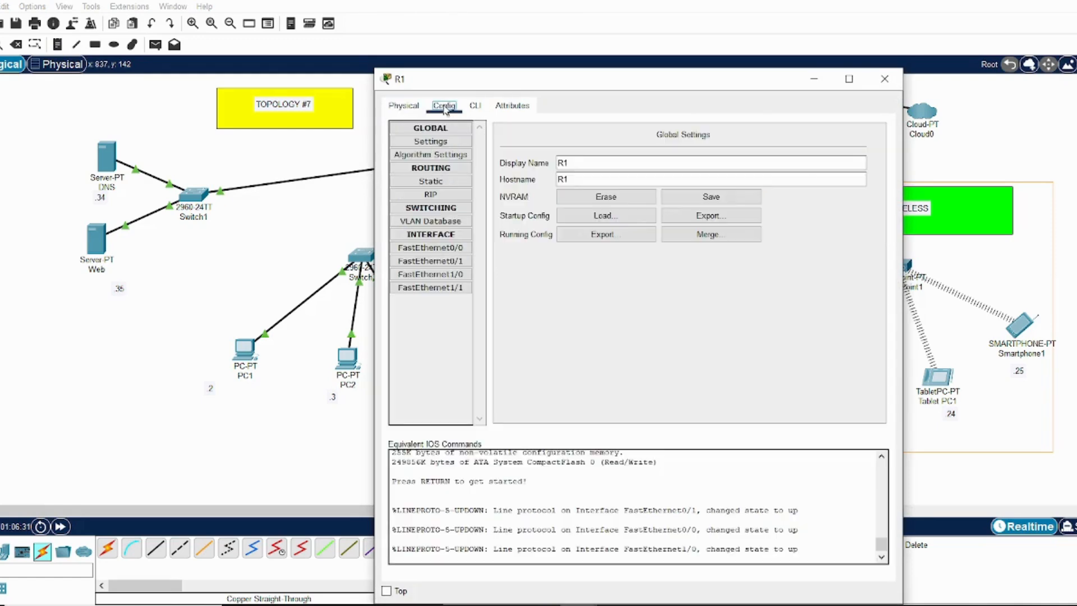
click(452, 262)
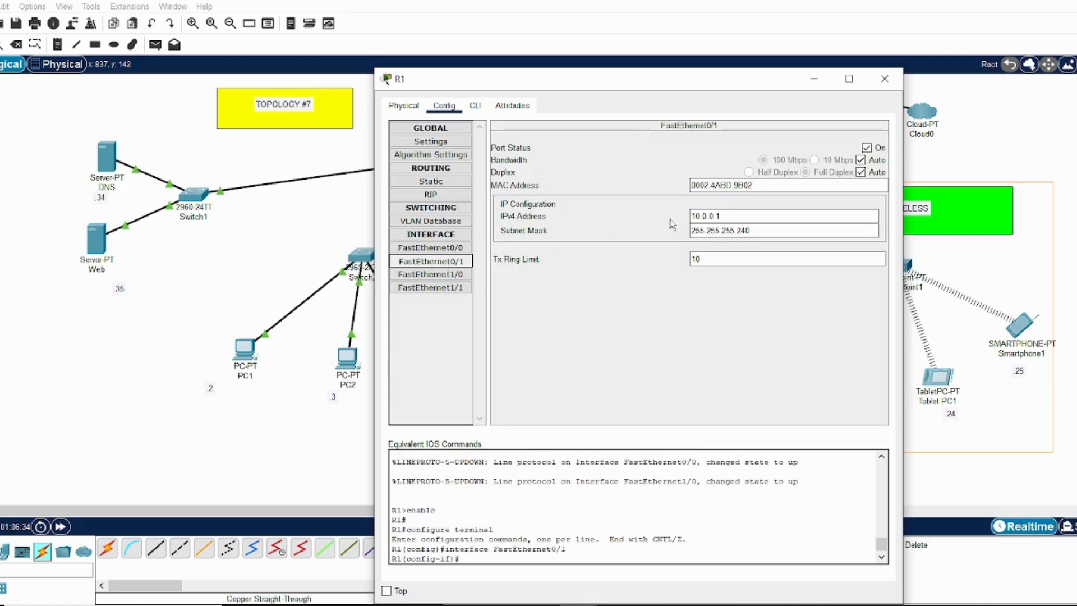
double_click(740, 216)
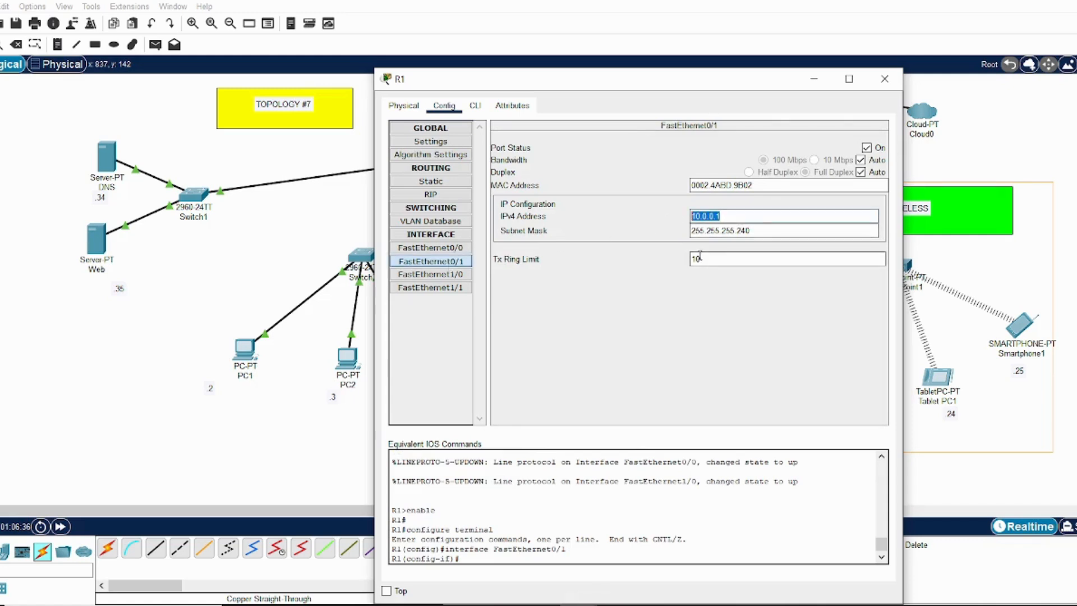
click(755, 229)
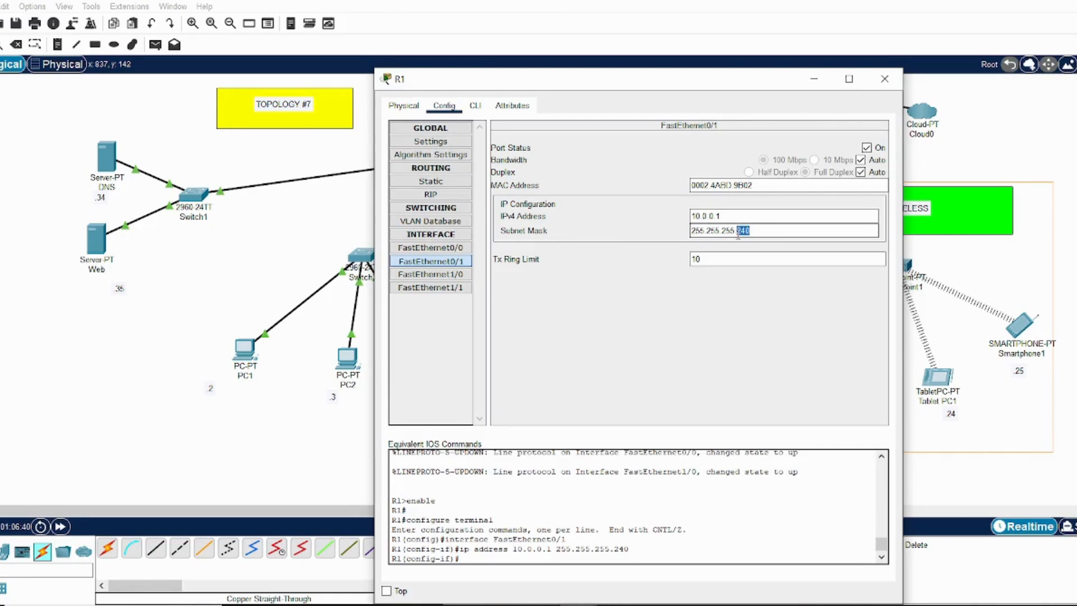
drag(723, 84, 507, 144)
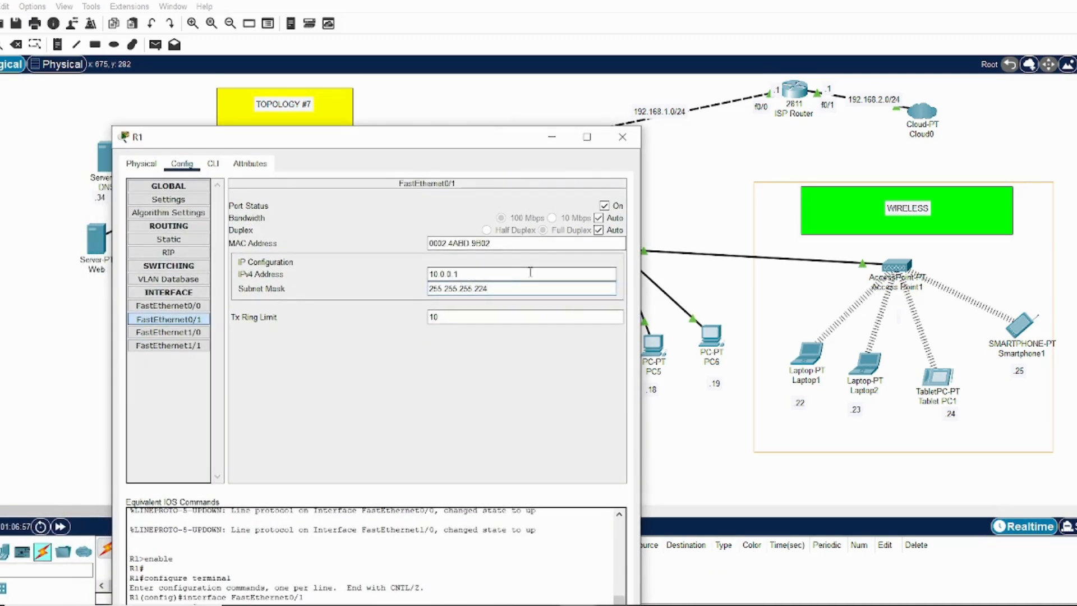
drag(500, 148, 543, 59)
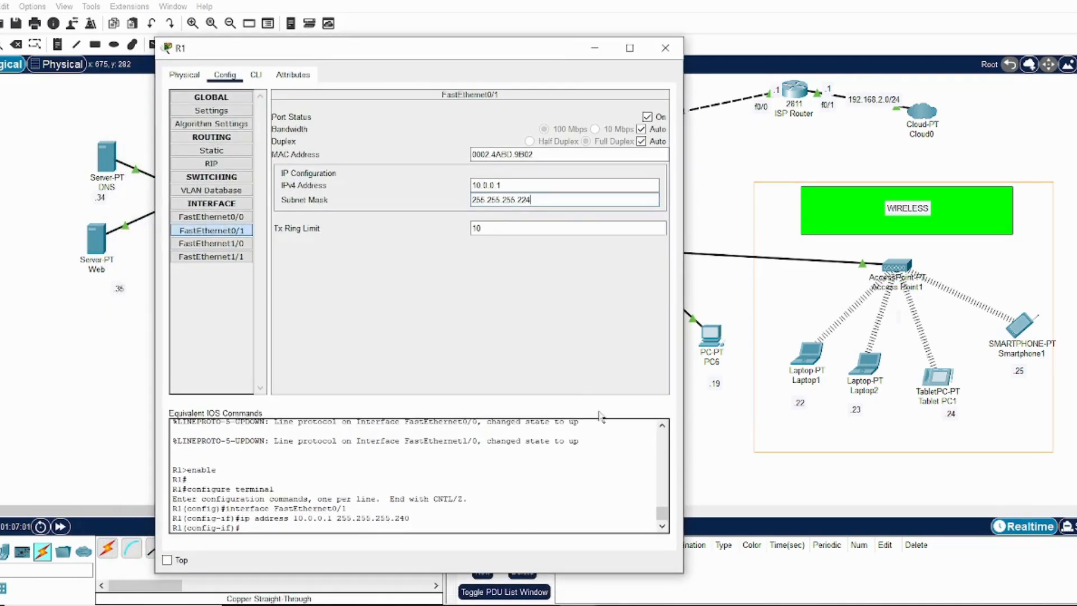
drag(593, 470, 553, 502)
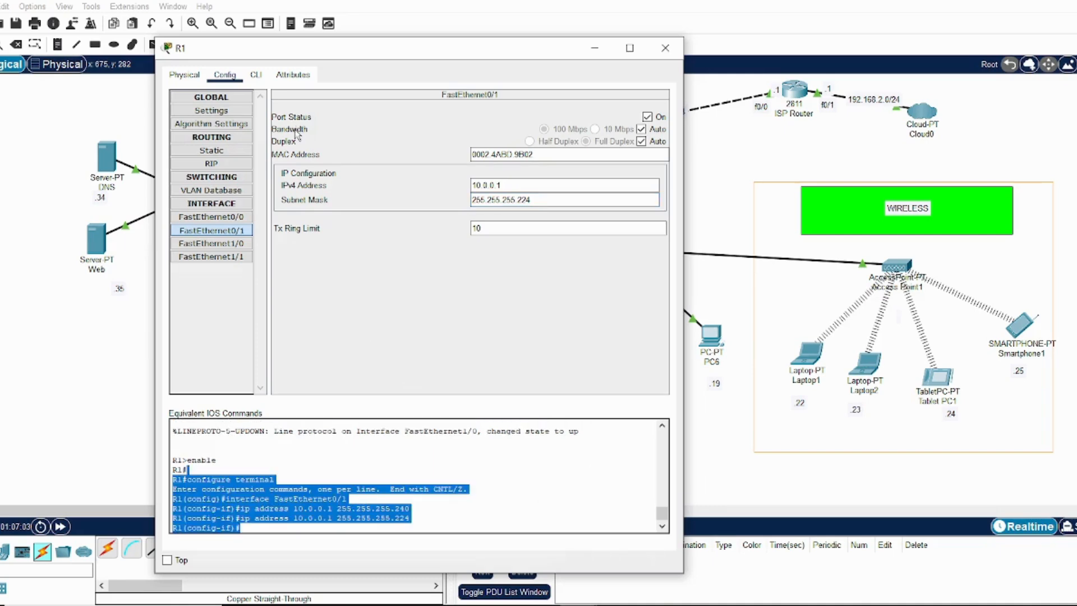
Save R1's running configuration from its command line with do wr, and close the router window
click(256, 75)
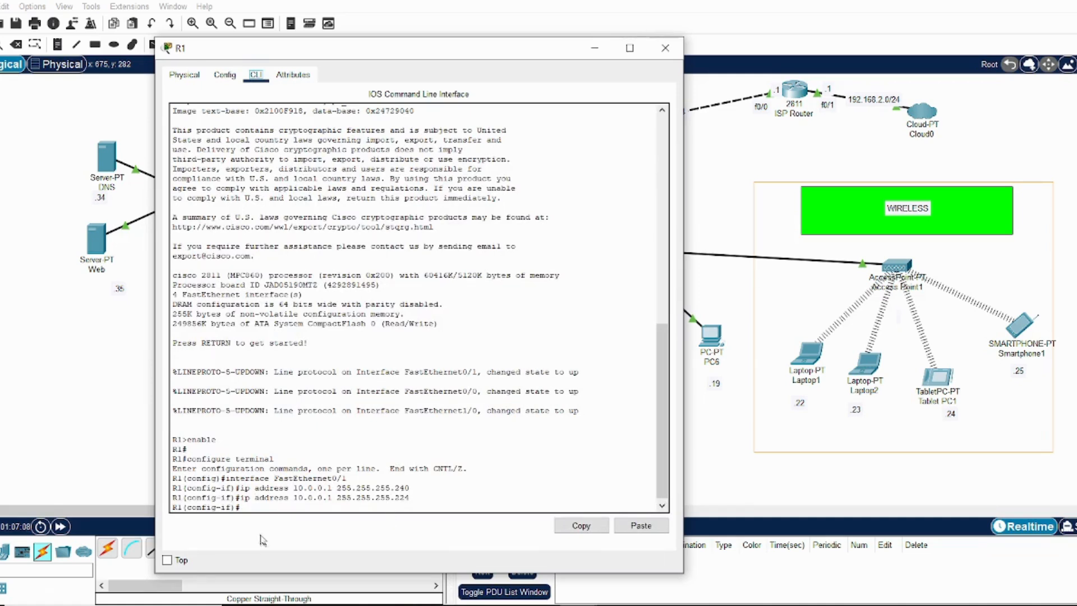
key(Return)
text(do)
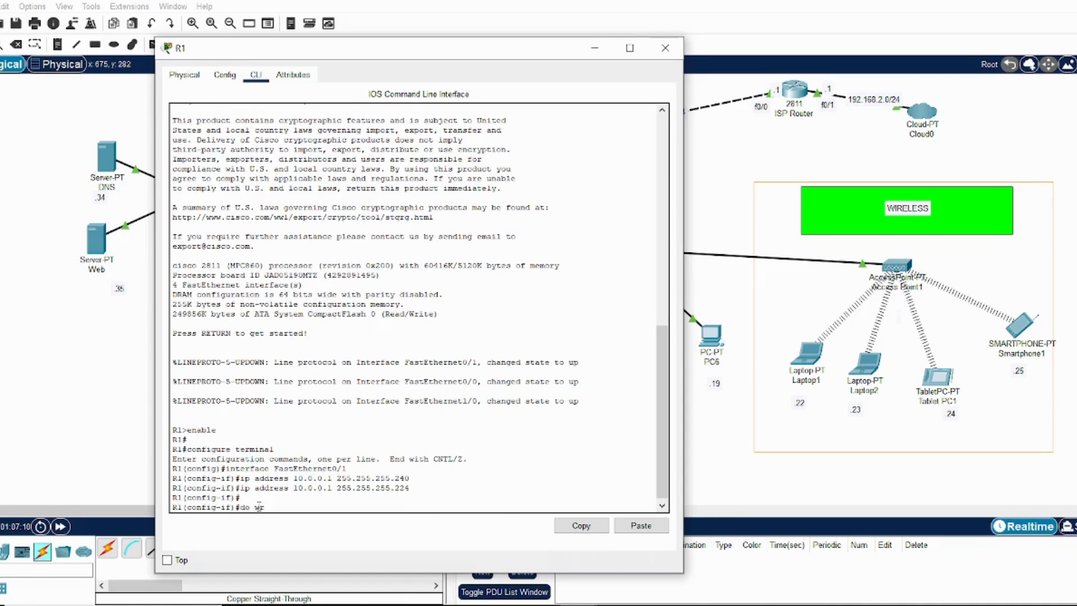
text( wr)
key(Return)
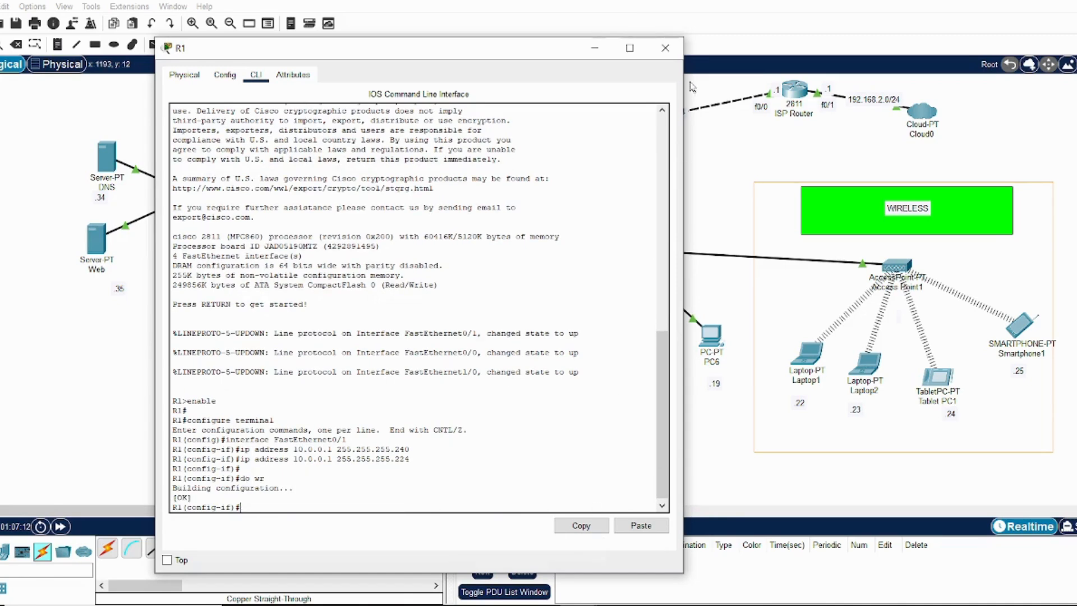
click(666, 48)
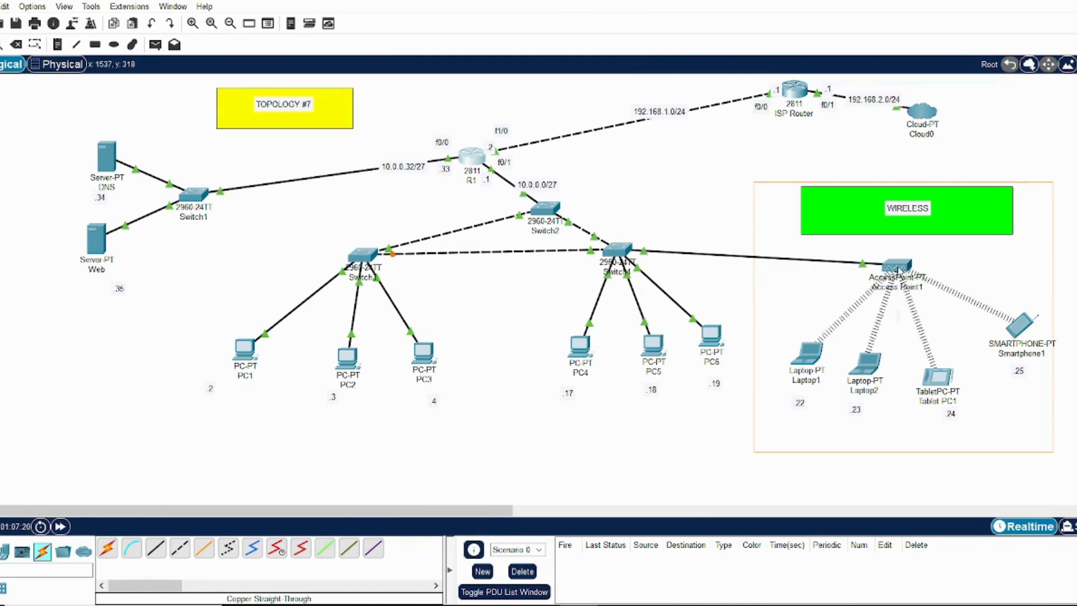
Review Access Point1's Port 1 wireless settings and its global settings, and close the device window
click(898, 265)
click(419, 182)
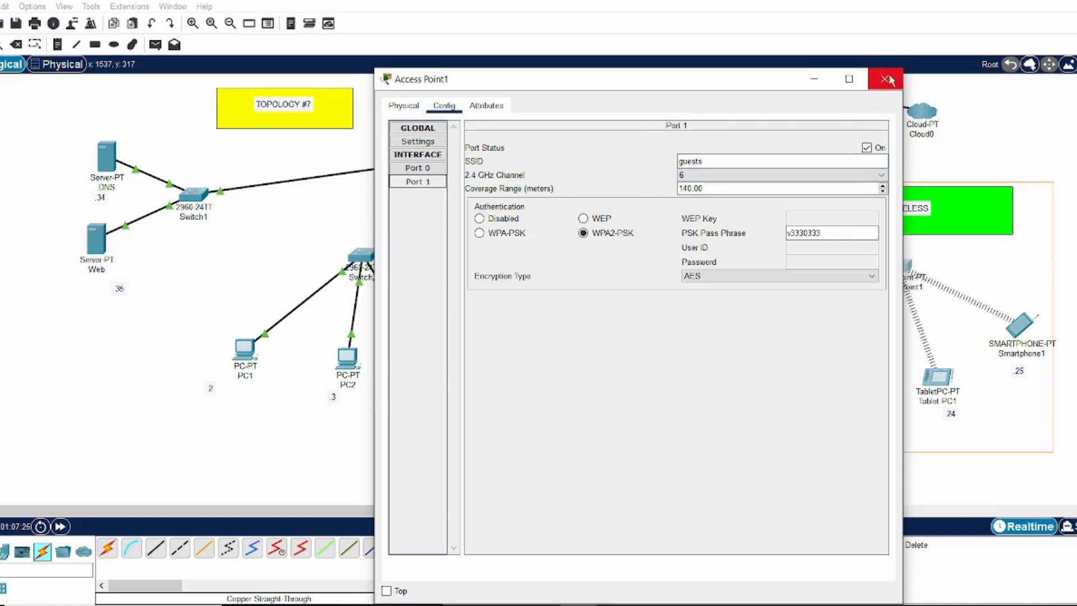
click(418, 141)
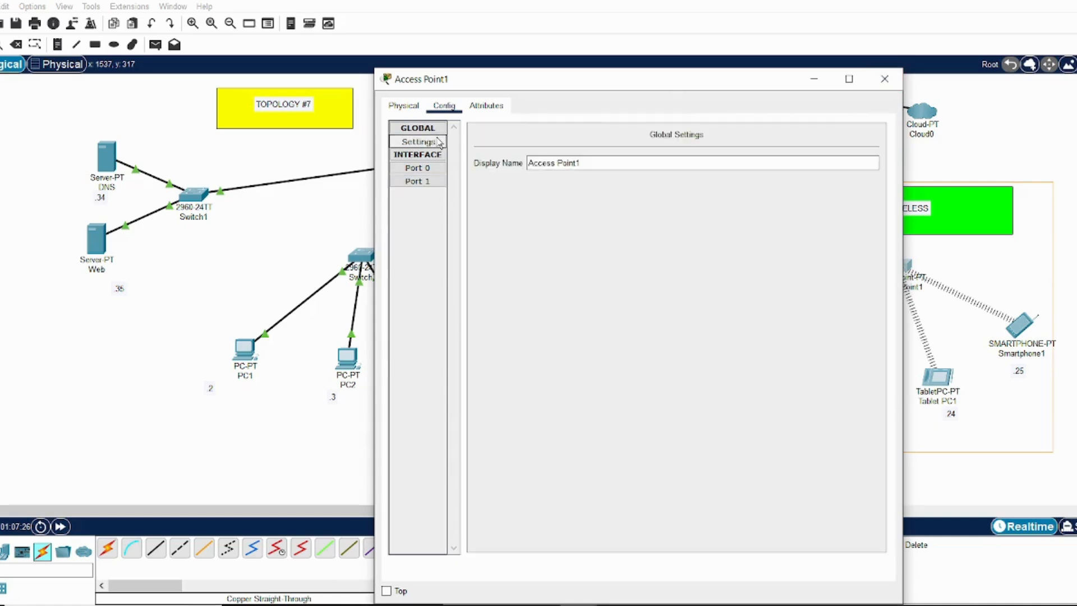
click(885, 81)
Change the subnet mask of Smartphone1's Wireless0 interface to 255.255.255.224, and close the device window
click(1021, 333)
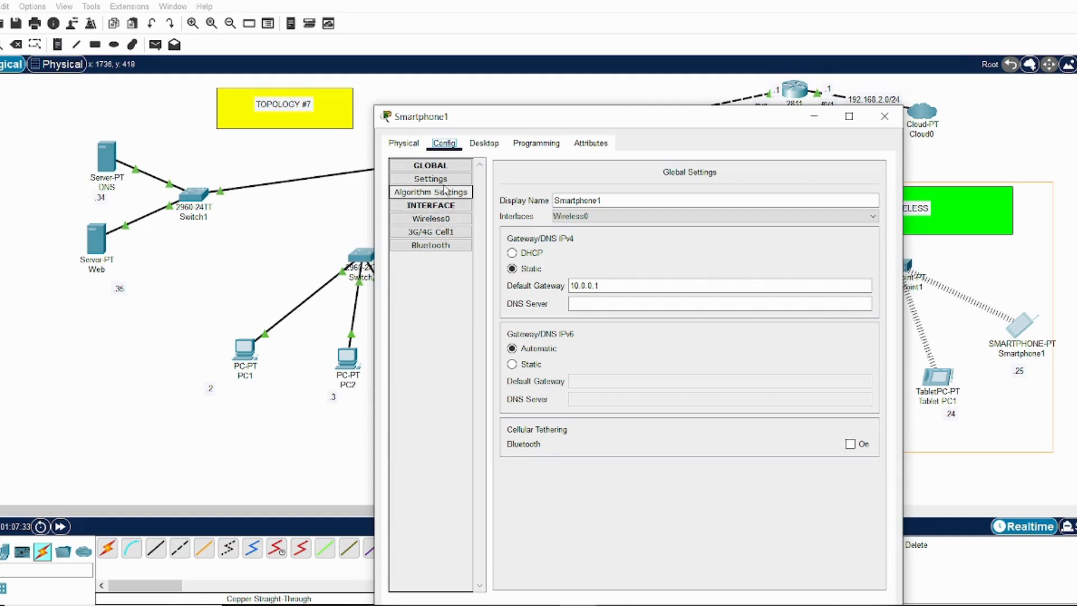
click(445, 180)
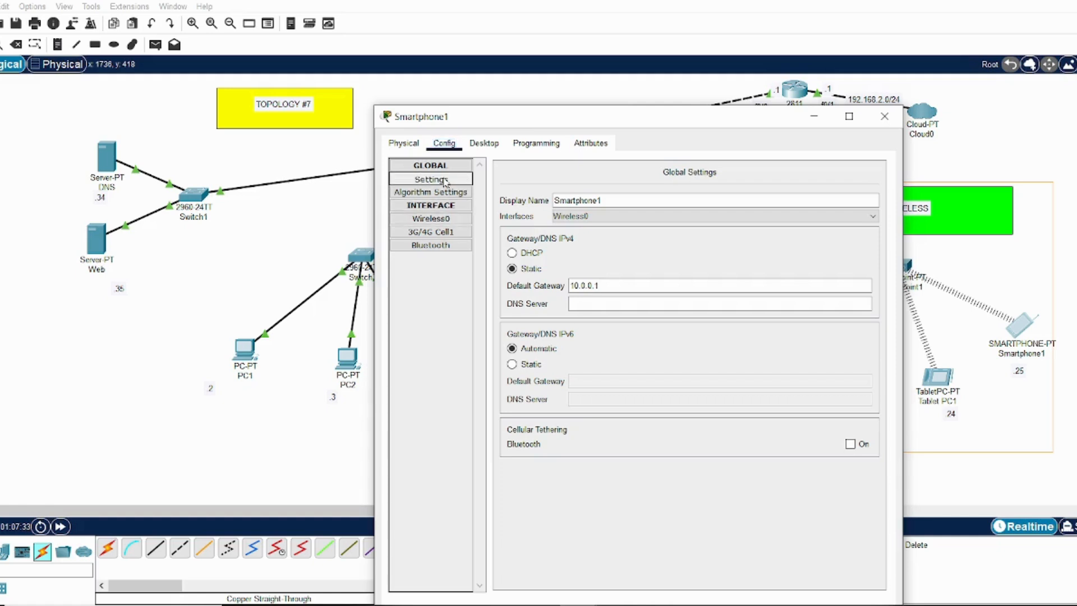
click(446, 219)
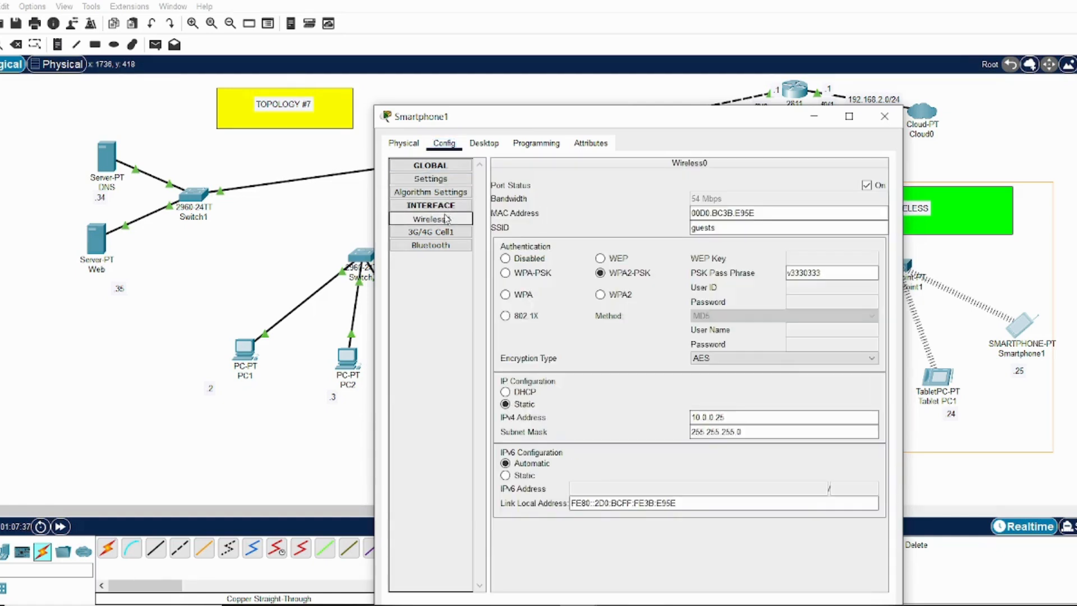
click(752, 432)
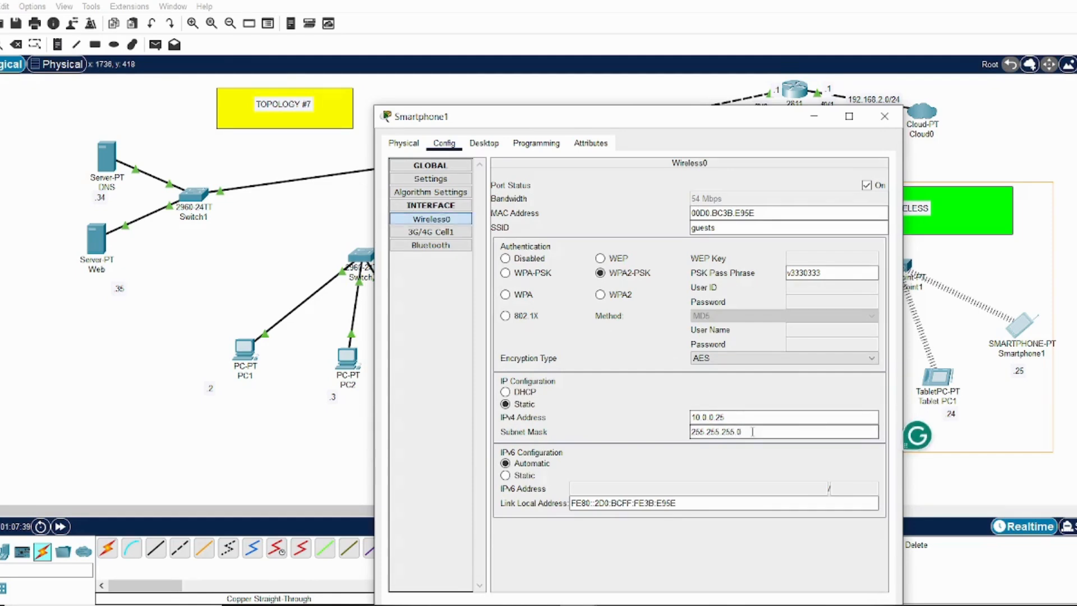
key(BackSpace)
text(224)
click(748, 418)
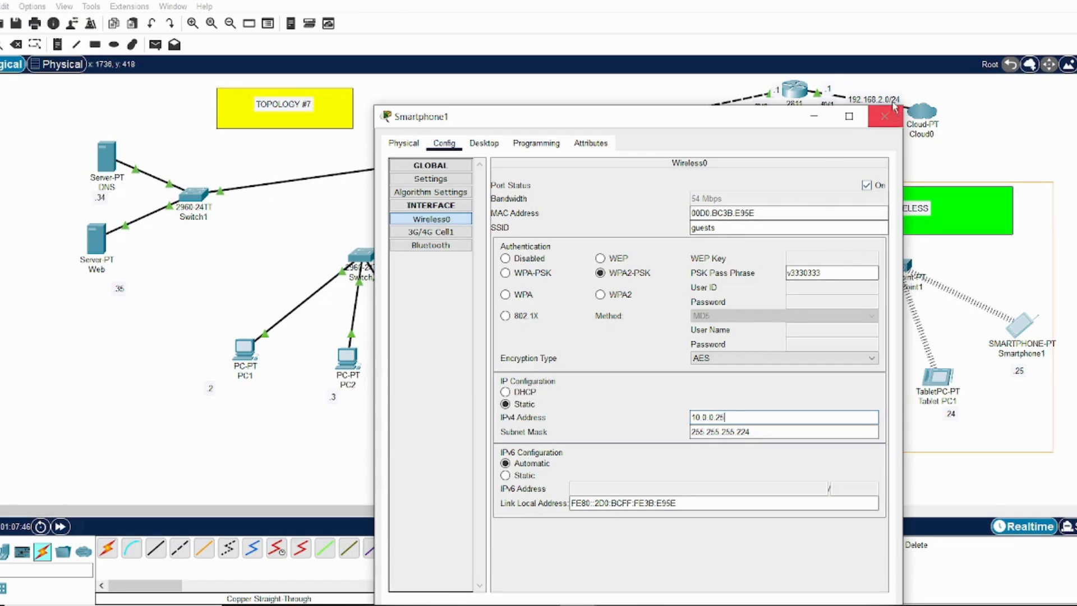
click(886, 118)
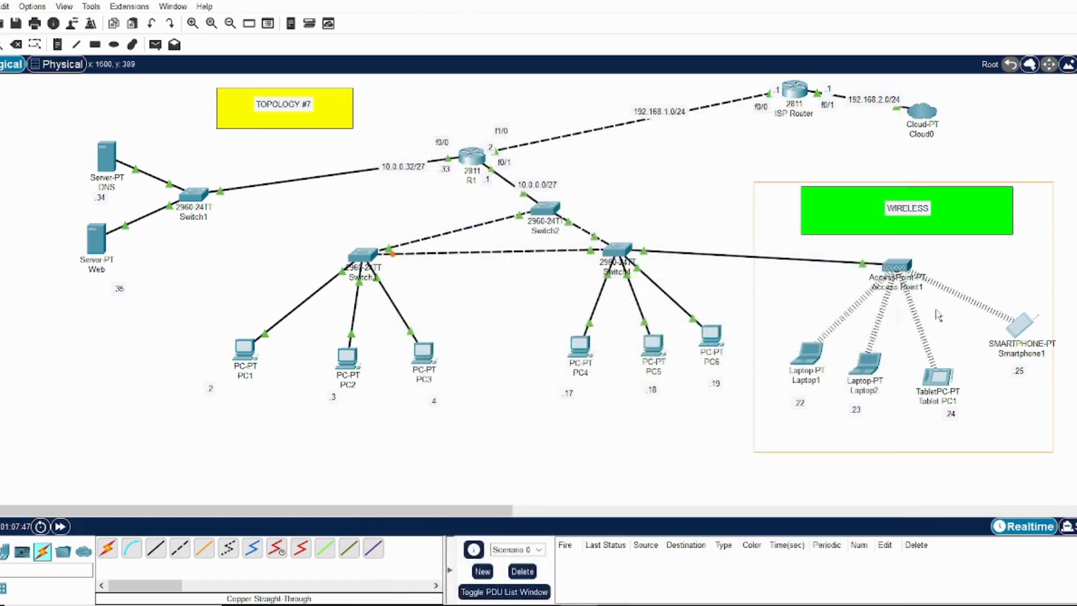
Change the subnet mask of Tablet PC1's Wireless0 interface to 255.255.255.224, and close the device window
click(940, 380)
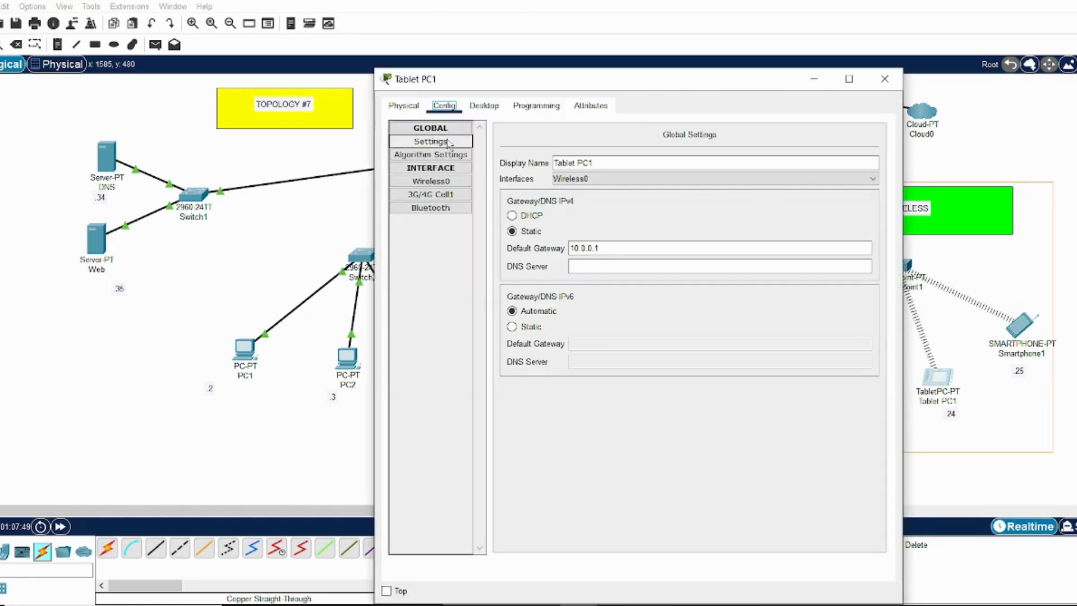
click(448, 144)
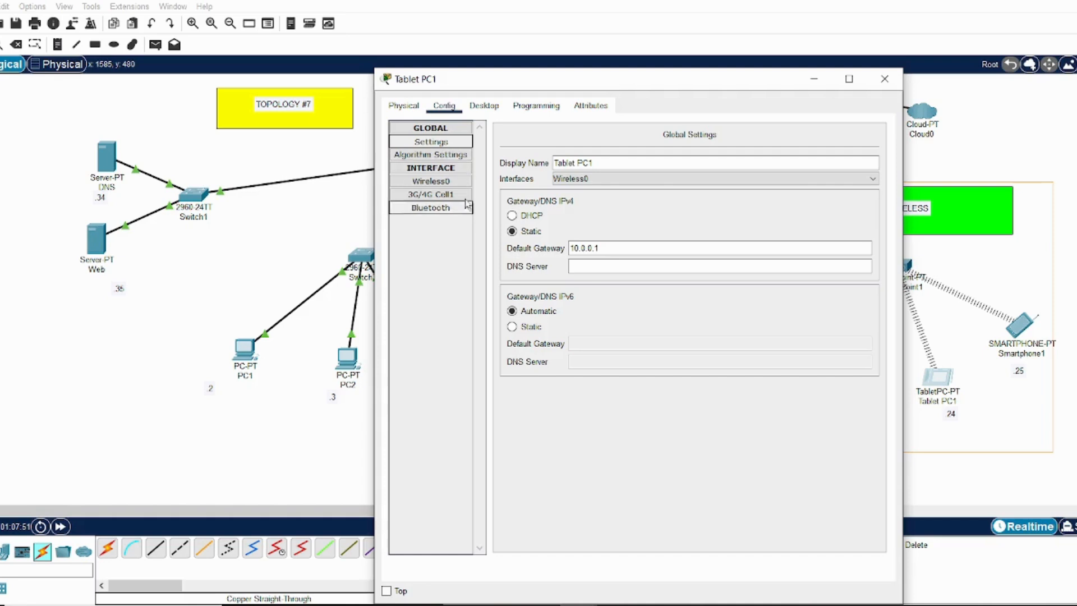
click(448, 182)
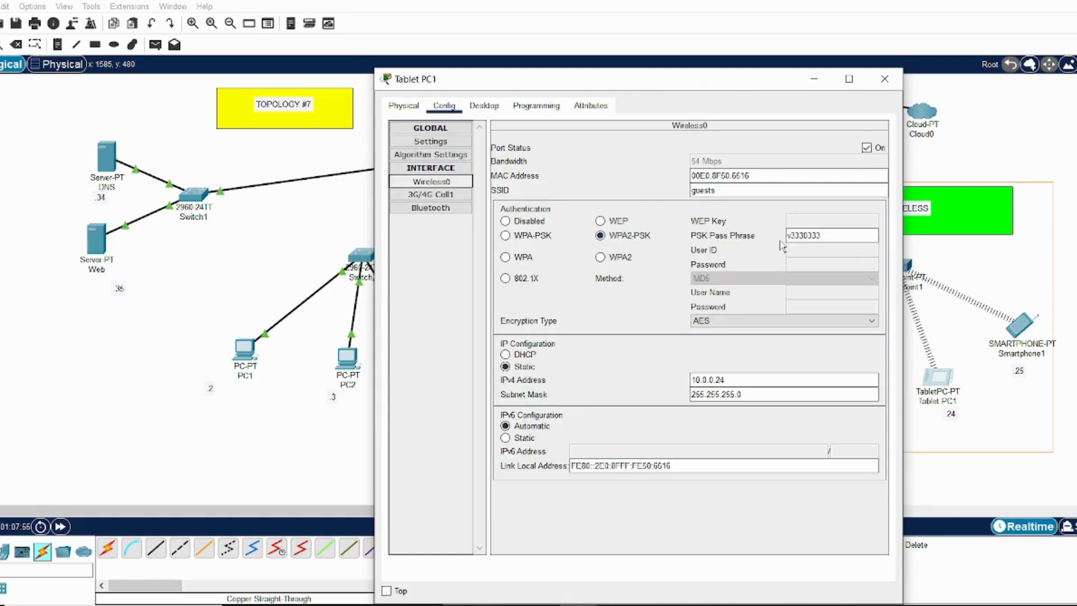
click(749, 394)
key(BackSpace)
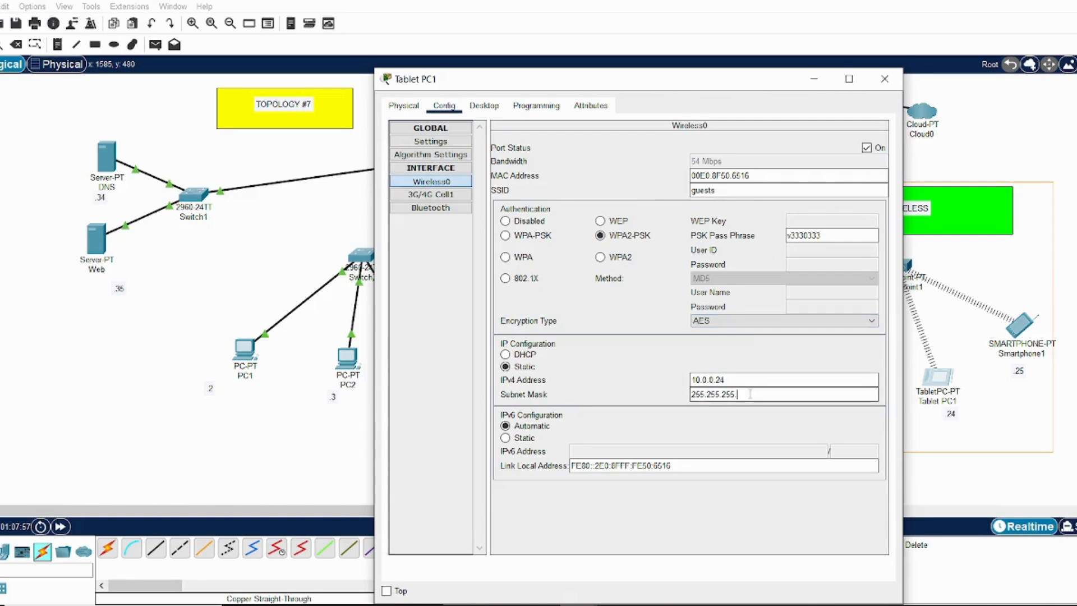
text(224)
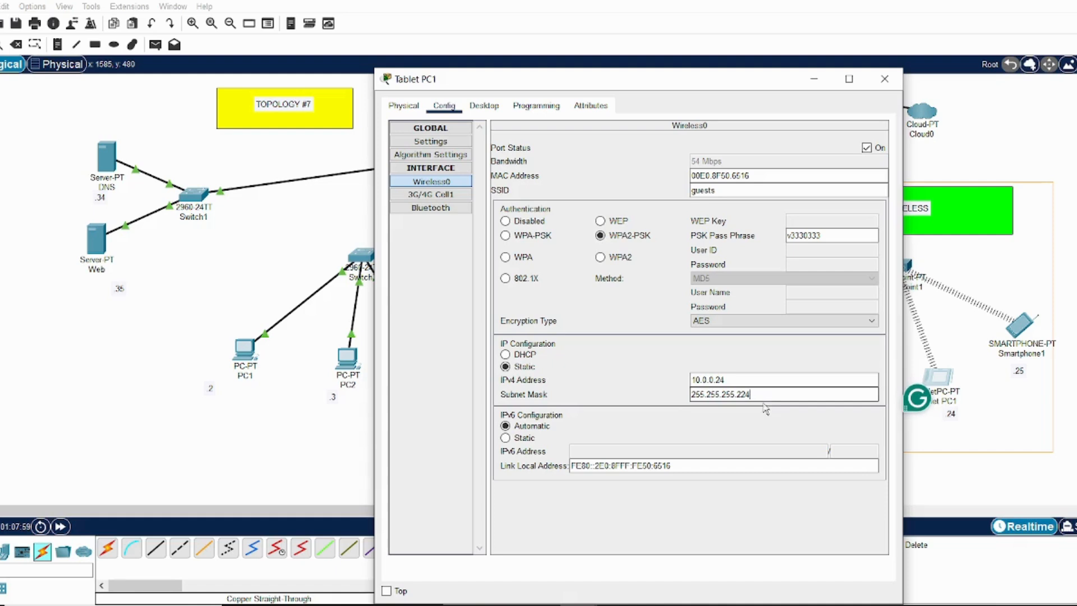
click(760, 382)
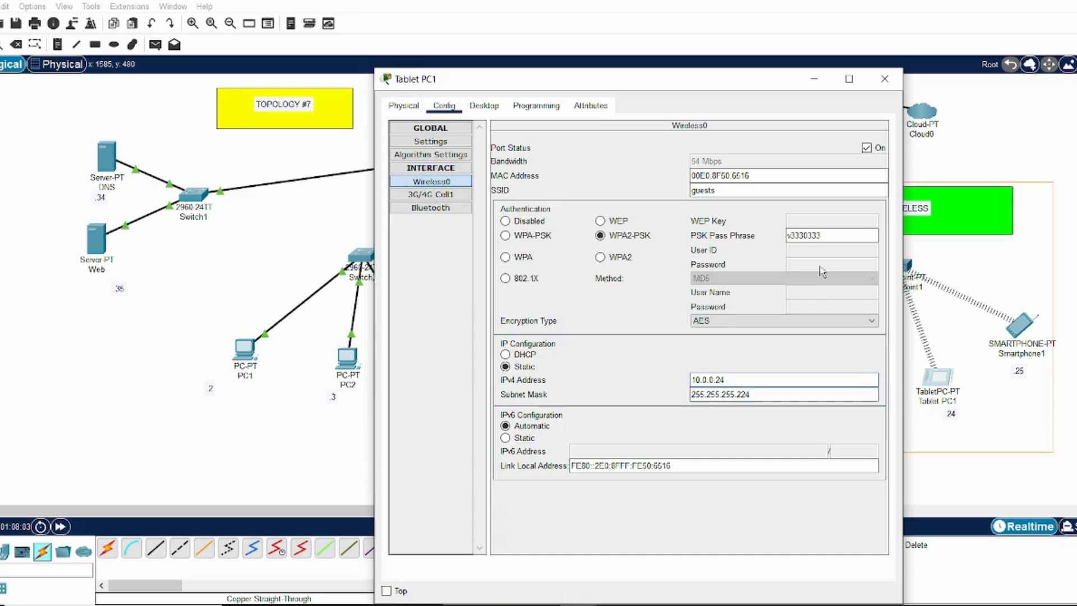
click(885, 80)
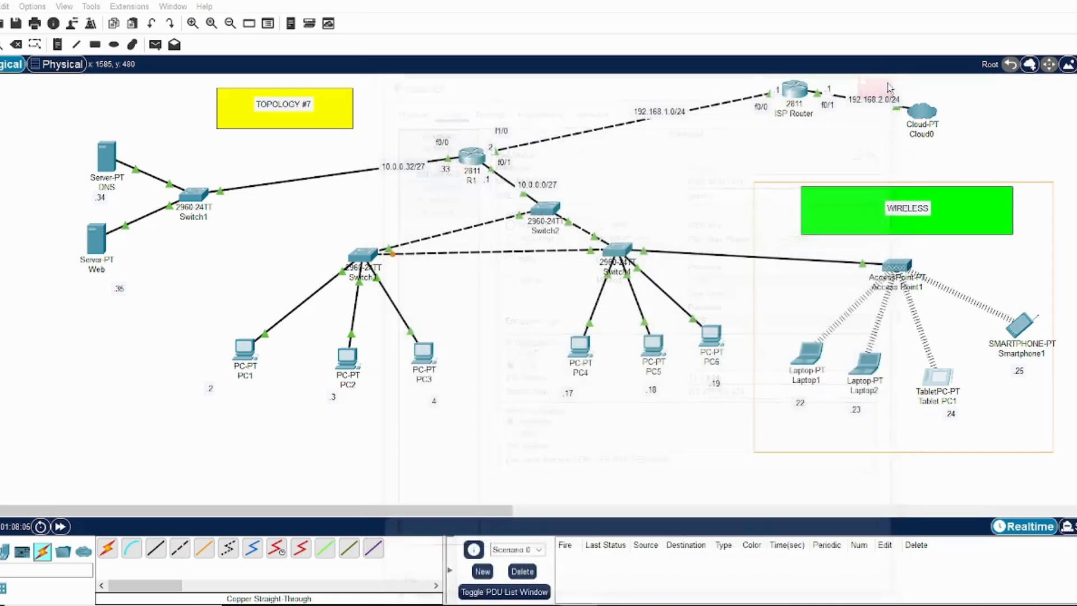
Check Laptop2's default gateway, change its Wireless0 subnet mask to 255.255.255.224, and close the device window
click(867, 379)
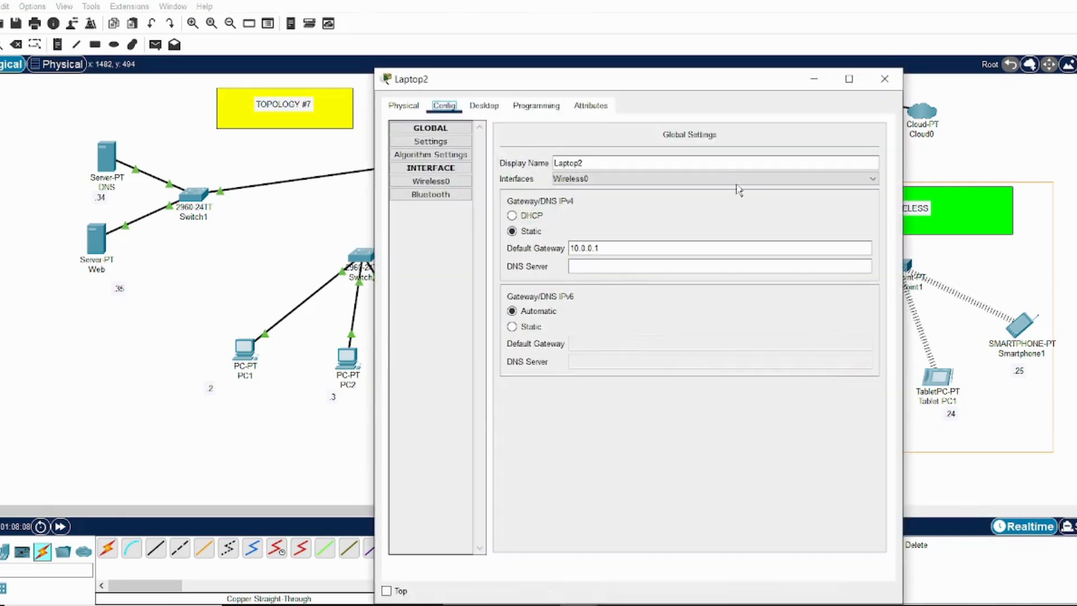
click(624, 249)
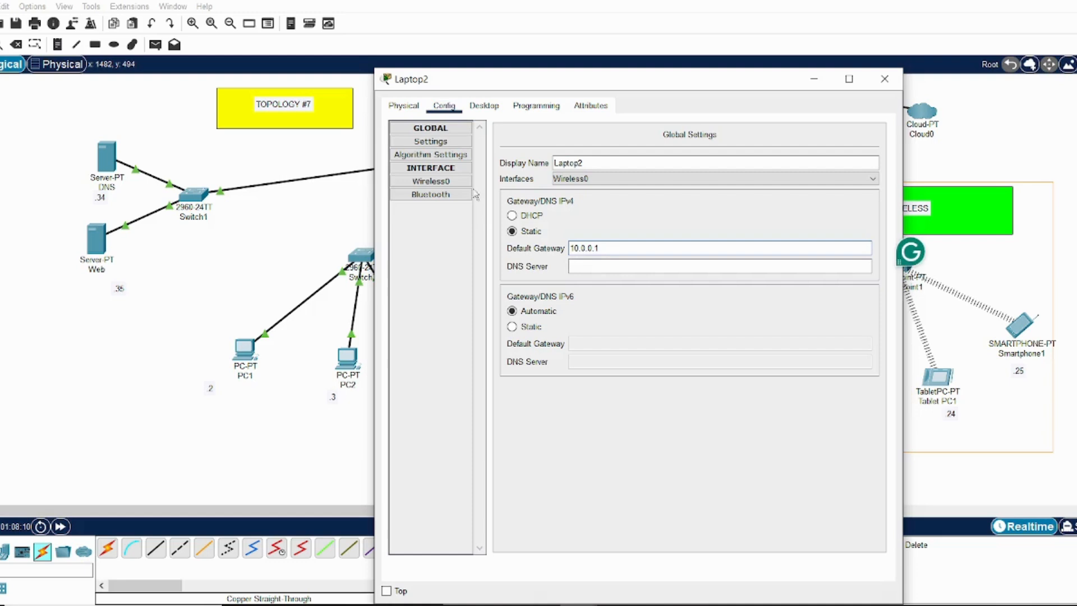
click(430, 181)
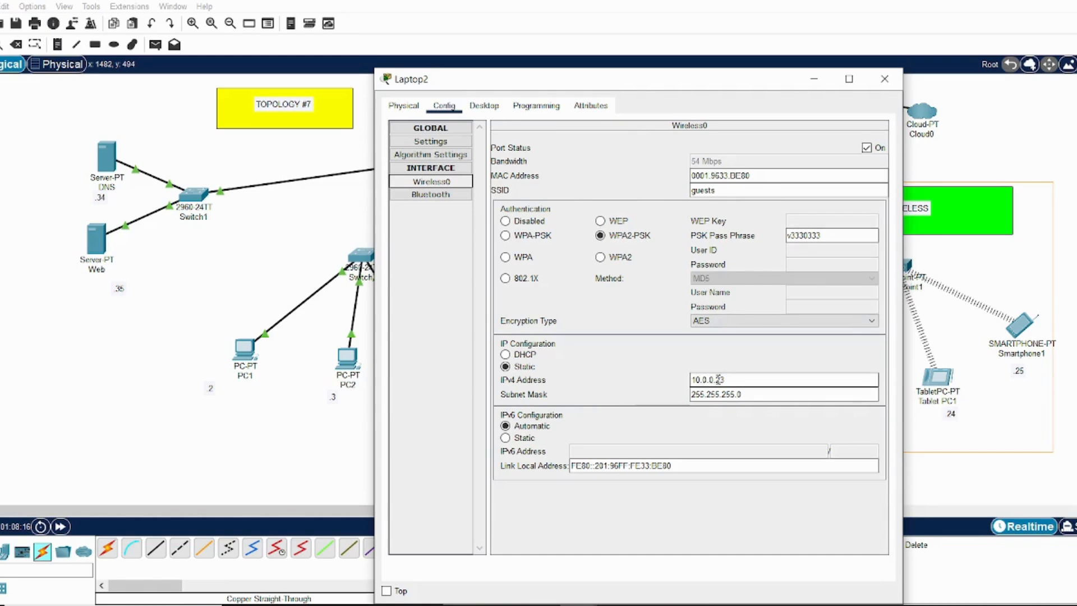
click(744, 395)
key(BackSpace)
text(2)
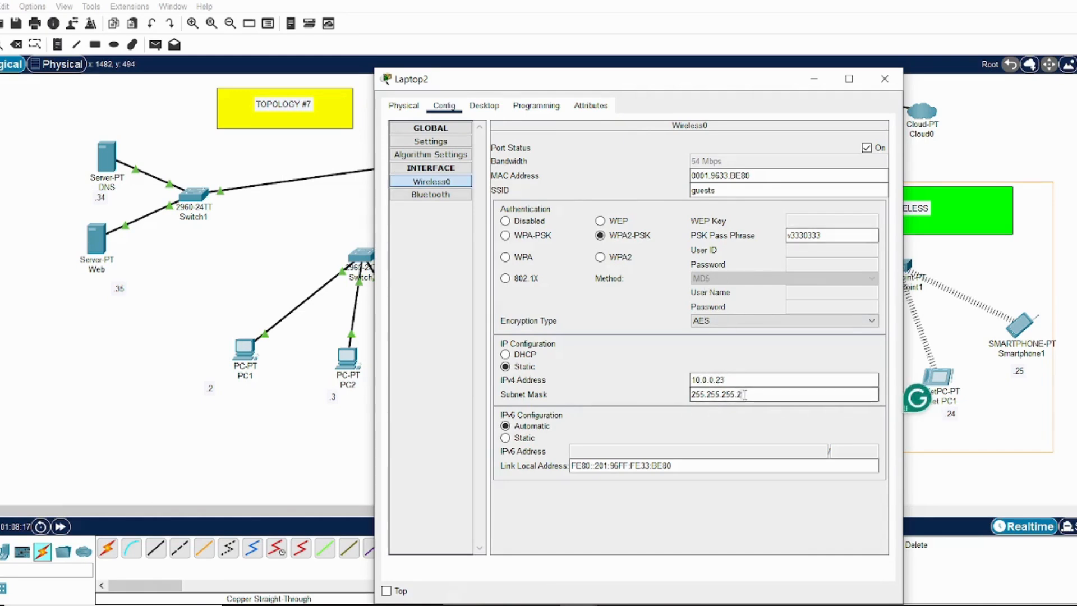
text(24)
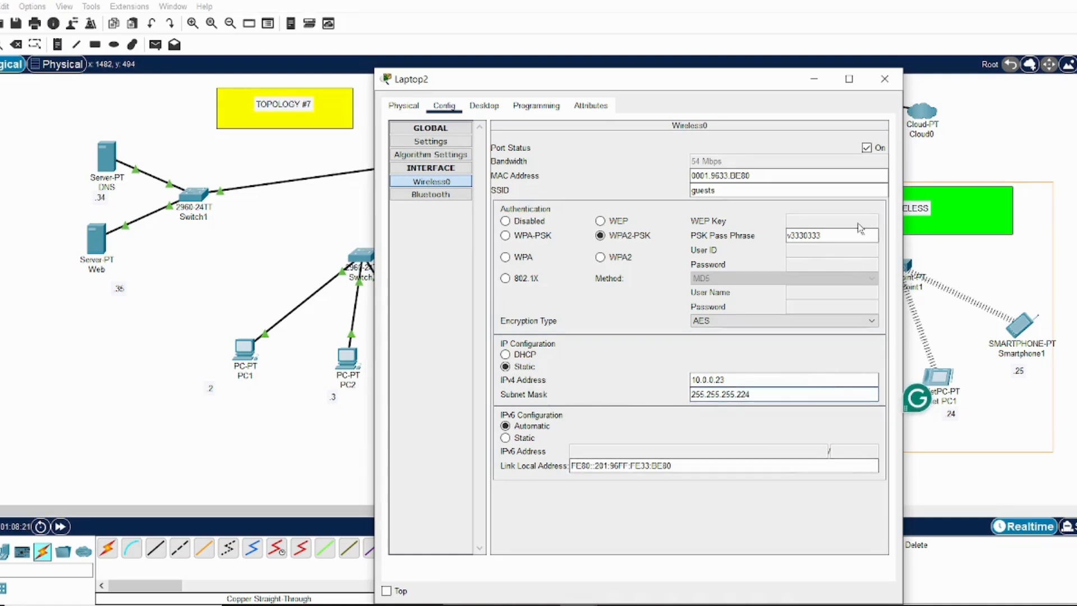
click(885, 81)
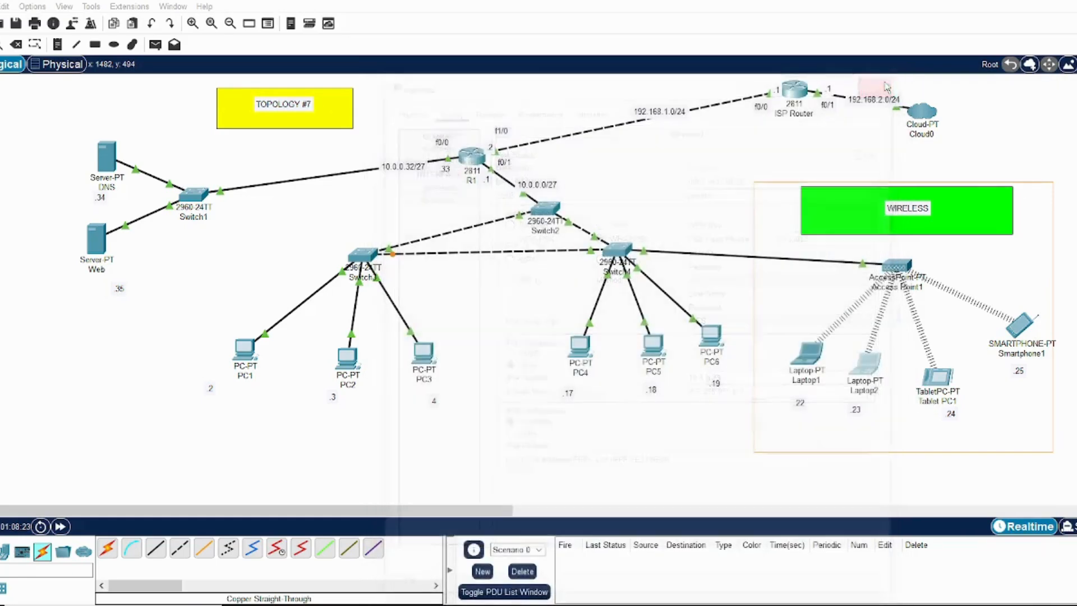
Check Laptop1's default gateway, change its Wireless0 subnet mask to 255.255.255.224, and close the device window
click(813, 359)
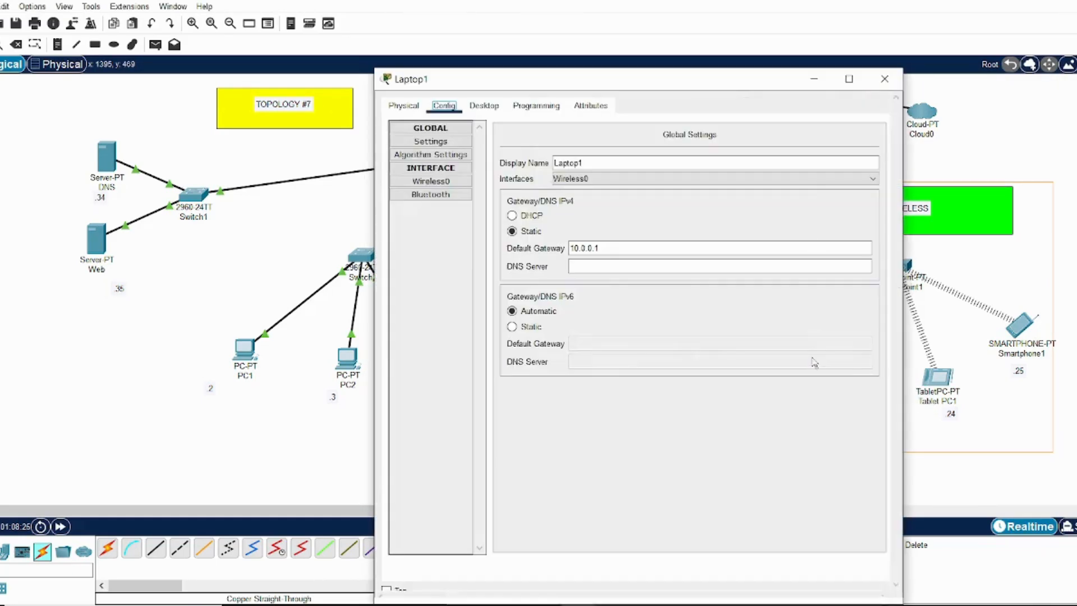
click(621, 248)
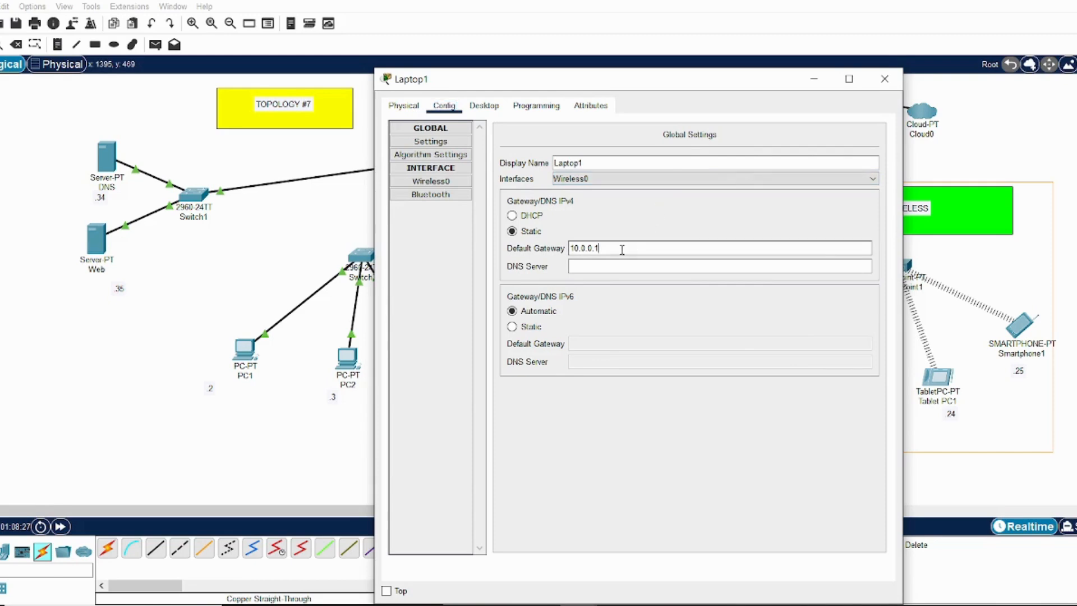
click(461, 185)
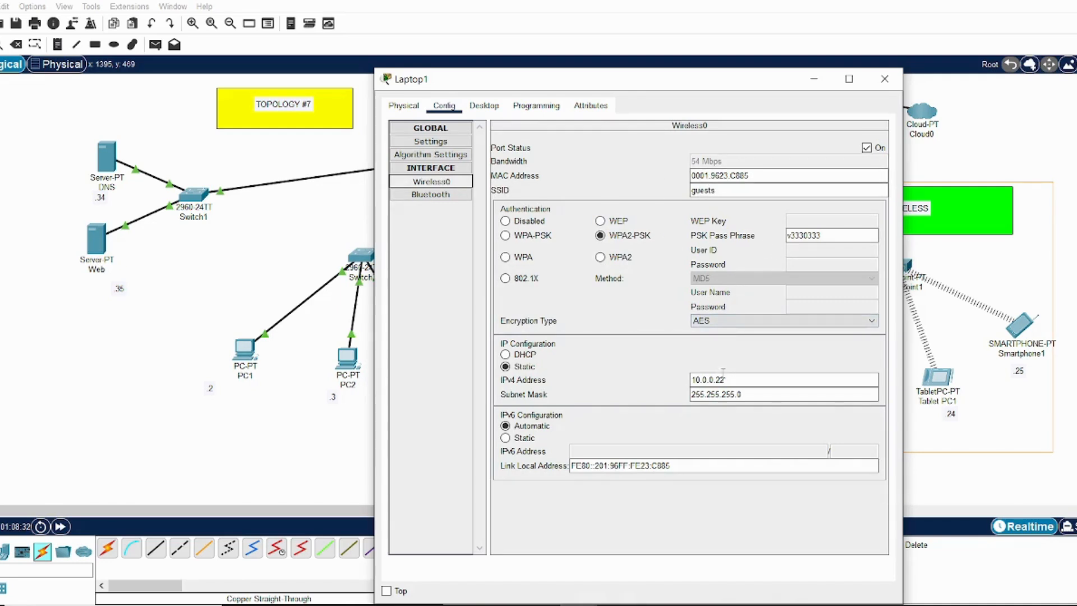
click(750, 394)
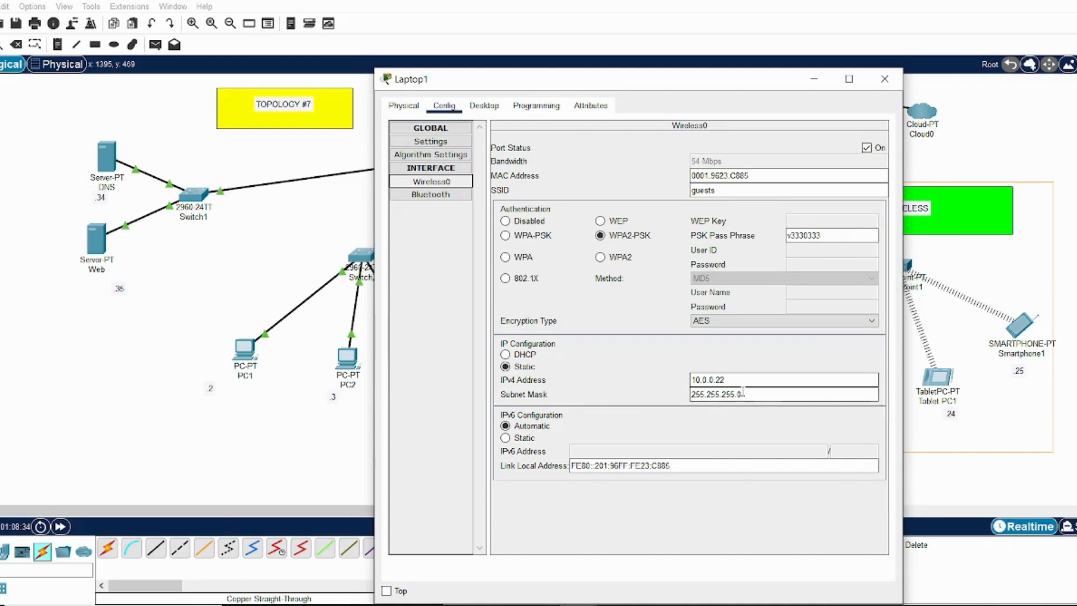
key(BackSpace)
text(224)
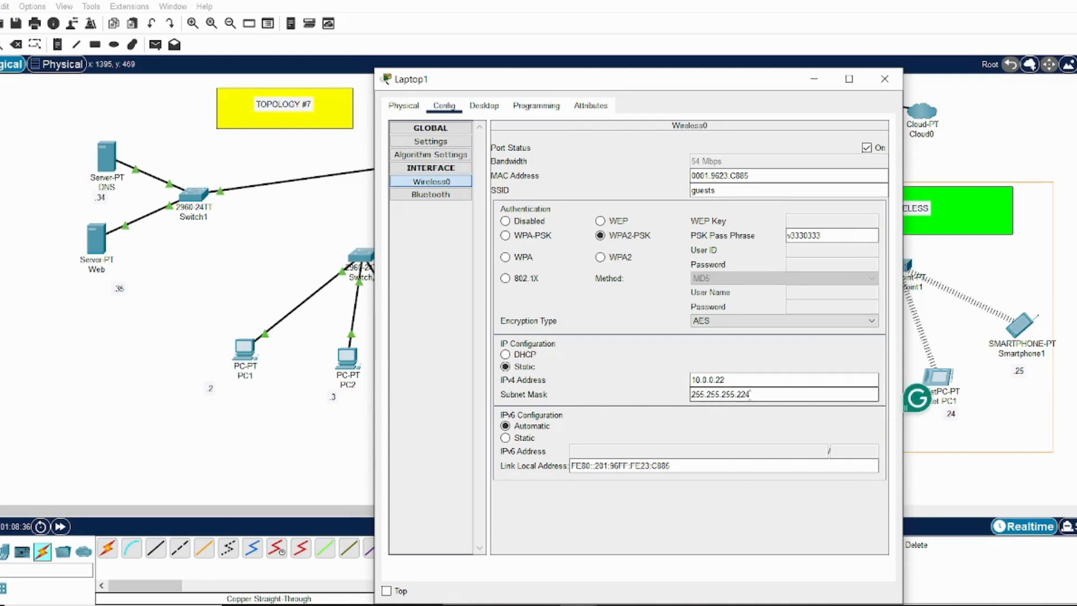
key(shift+Tab)
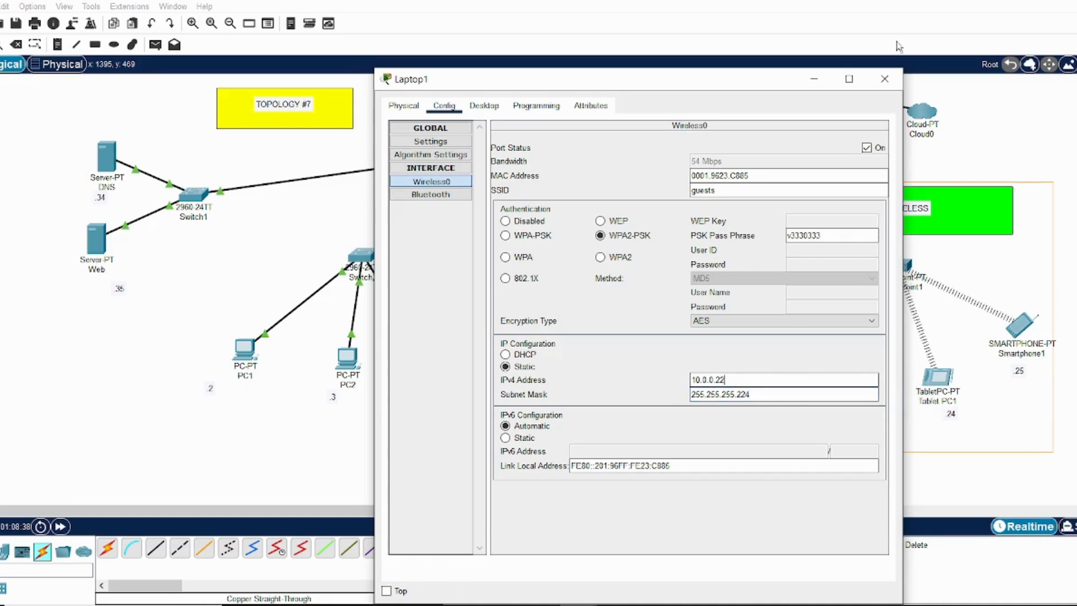
click(885, 79)
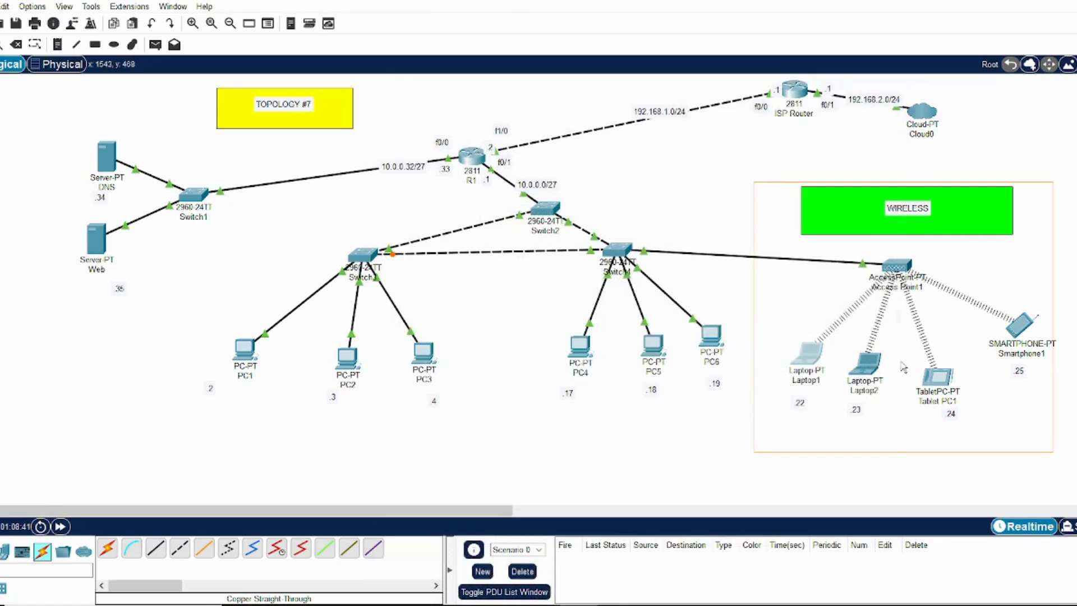
Slightly reposition Access Point1, Laptop1, Laptop2 and Tablet PC1 within the wireless area, and briefly view Smartphone1's global settings
mouse_move(900, 268)
mouse_down()
mouse_move(884, 255)
mouse_move(891, 271)
mouse_up()
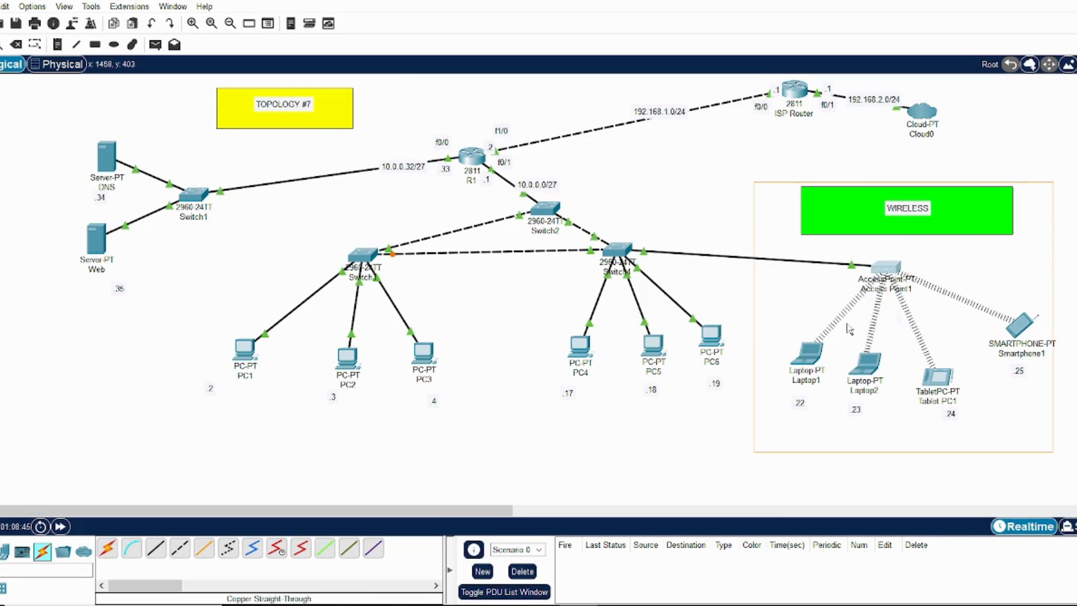
click(806, 364)
drag(807, 363, 798, 363)
drag(864, 375, 865, 368)
drag(938, 375, 946, 363)
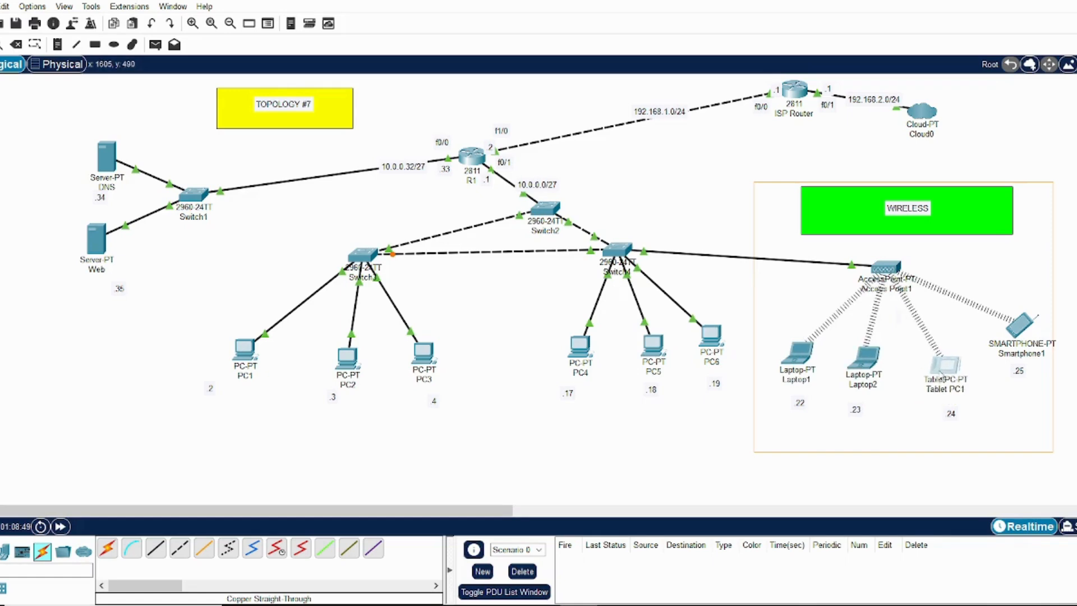
mouse_move(1018, 341)
mouse_down()
mouse_move(1017, 324)
mouse_move(1019, 341)
mouse_up()
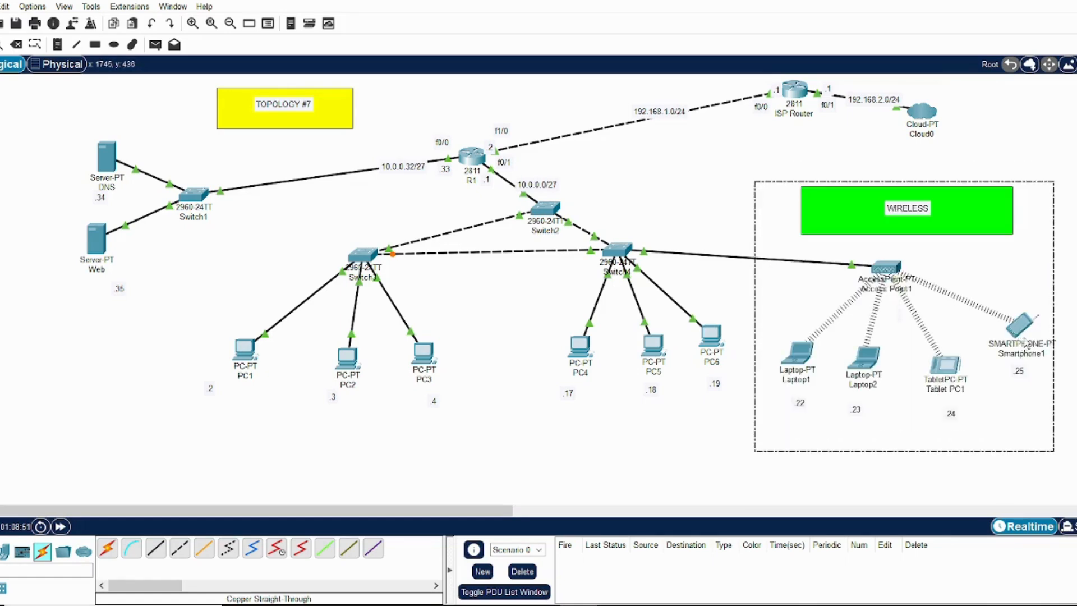
click(1021, 329)
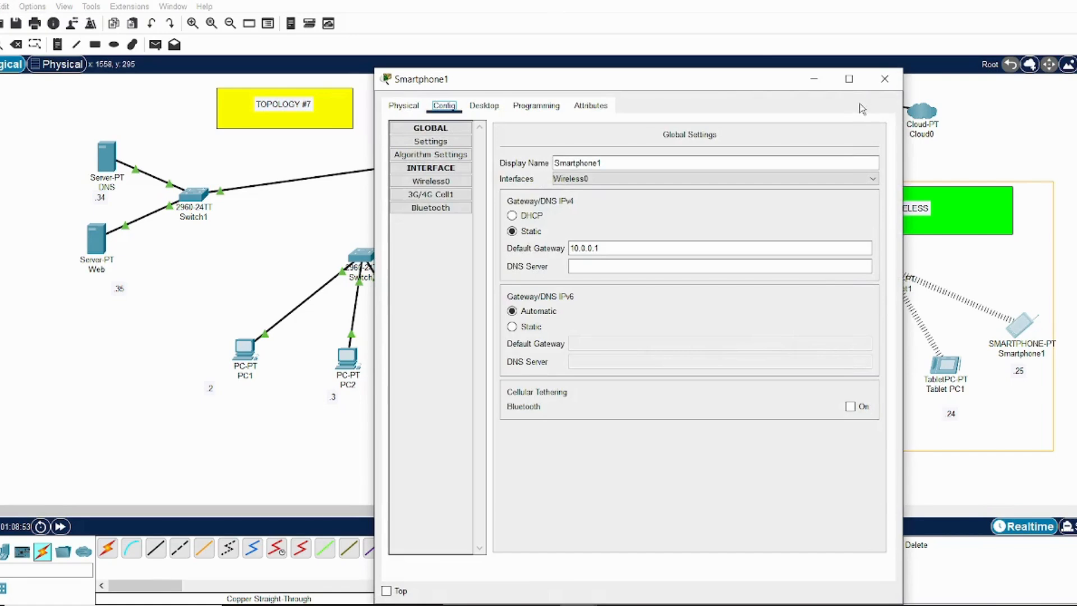
click(893, 79)
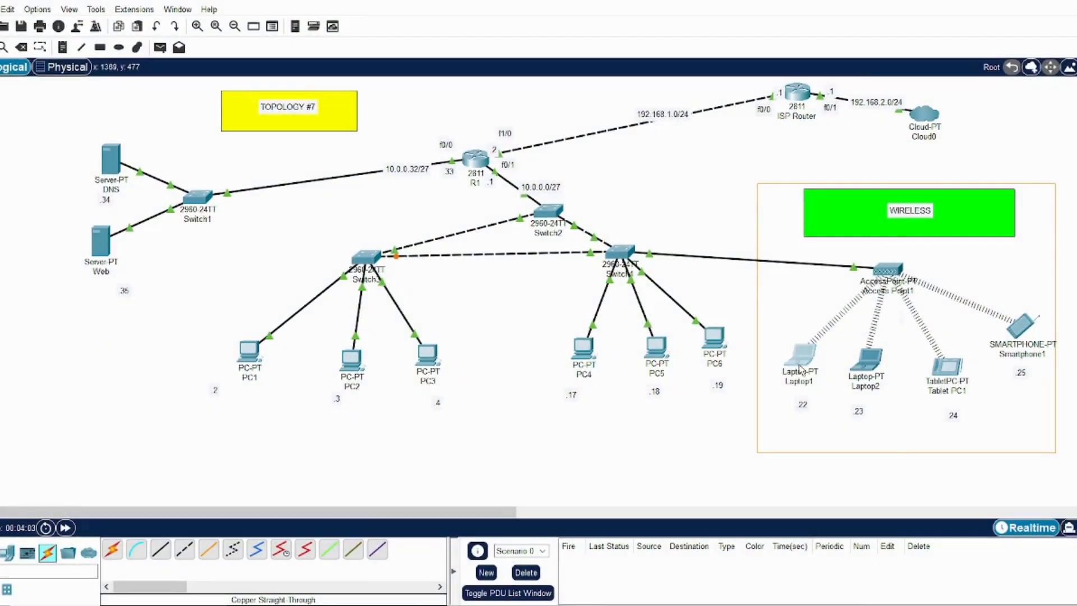
Ping router R1 at 10.0.0.1 from Laptop1's command prompt, and nudge R1 slightly upward in the topology
click(800, 368)
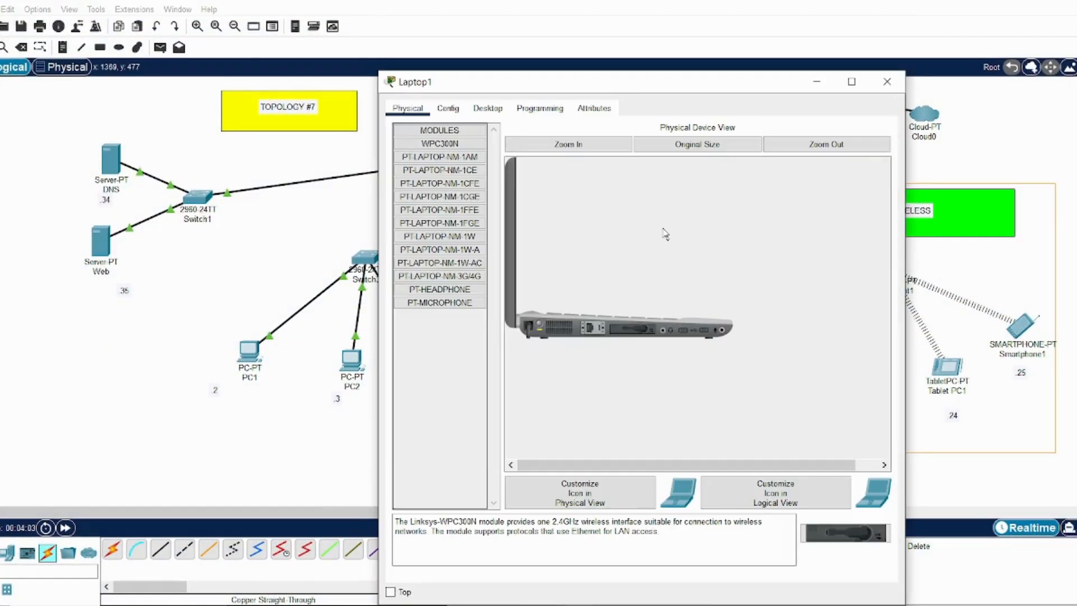
click(494, 109)
click(719, 174)
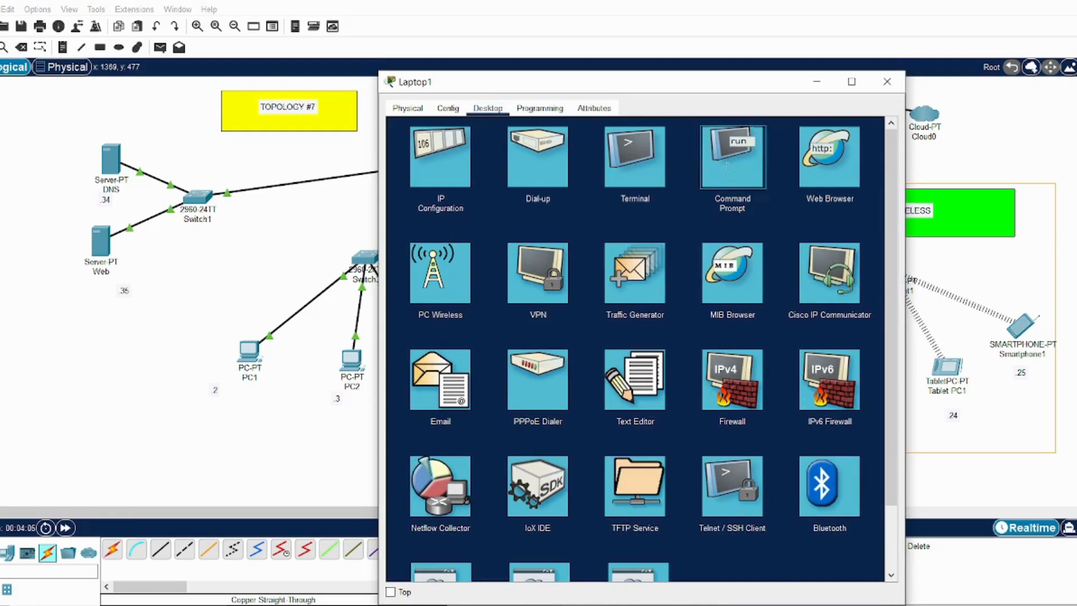
drag(705, 84, 713, 222)
text(ping)
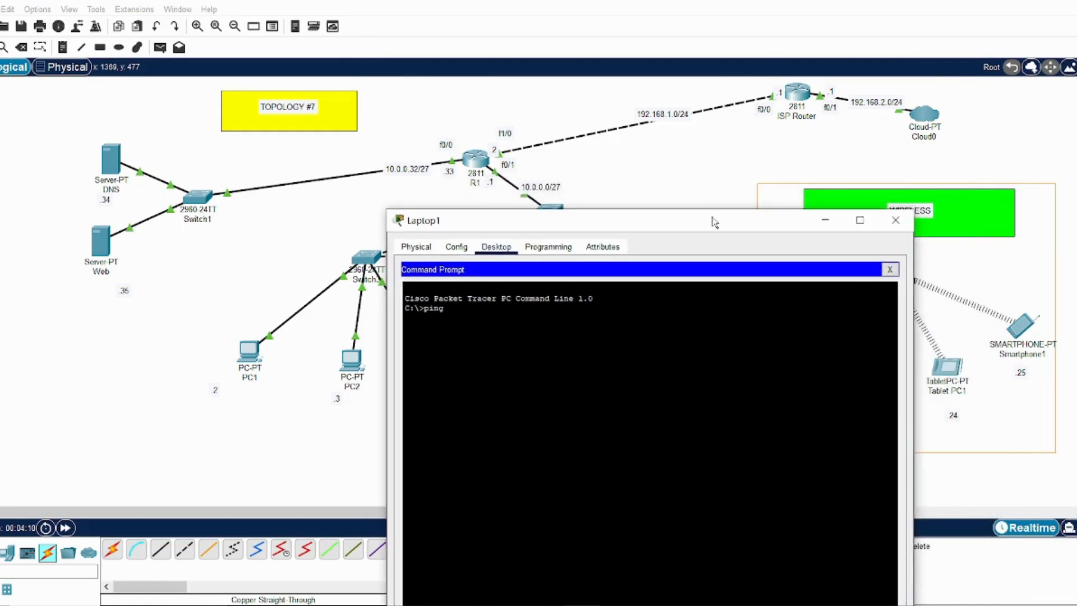
click(477, 163)
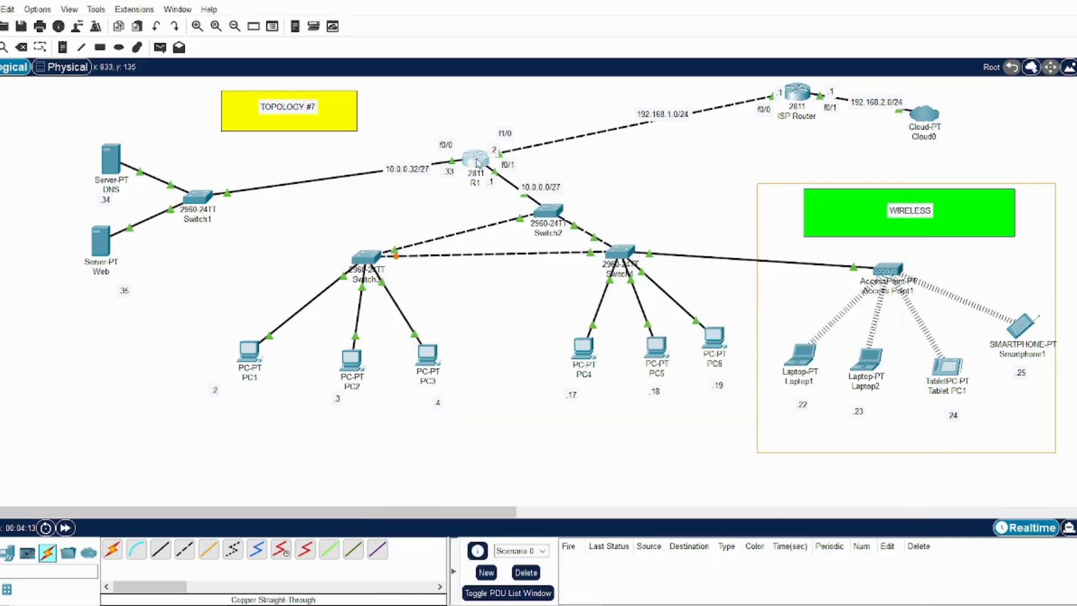
drag(478, 163, 476, 151)
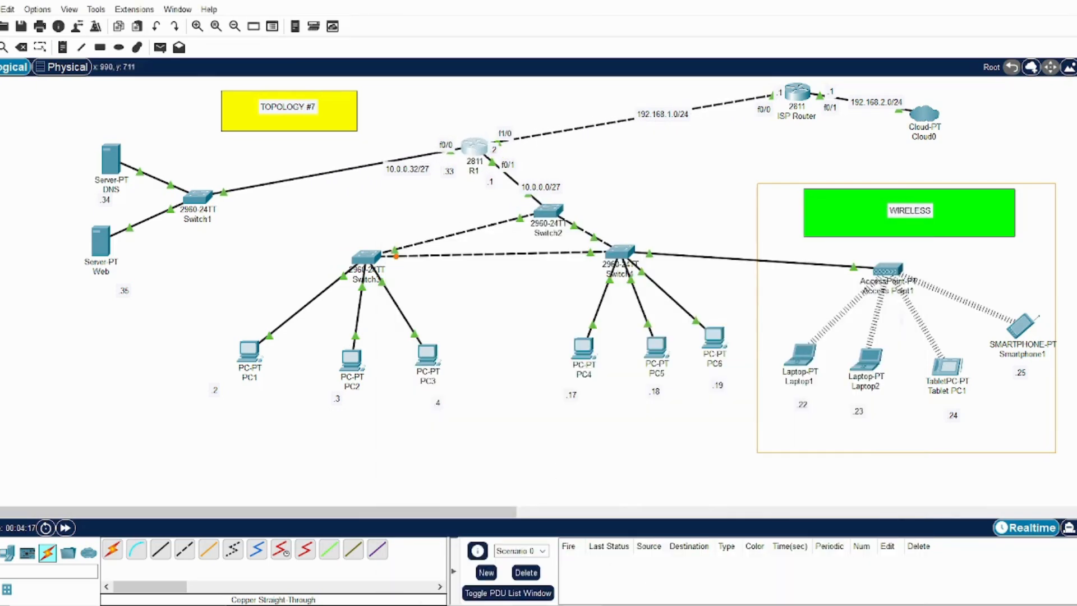
click(641, 572)
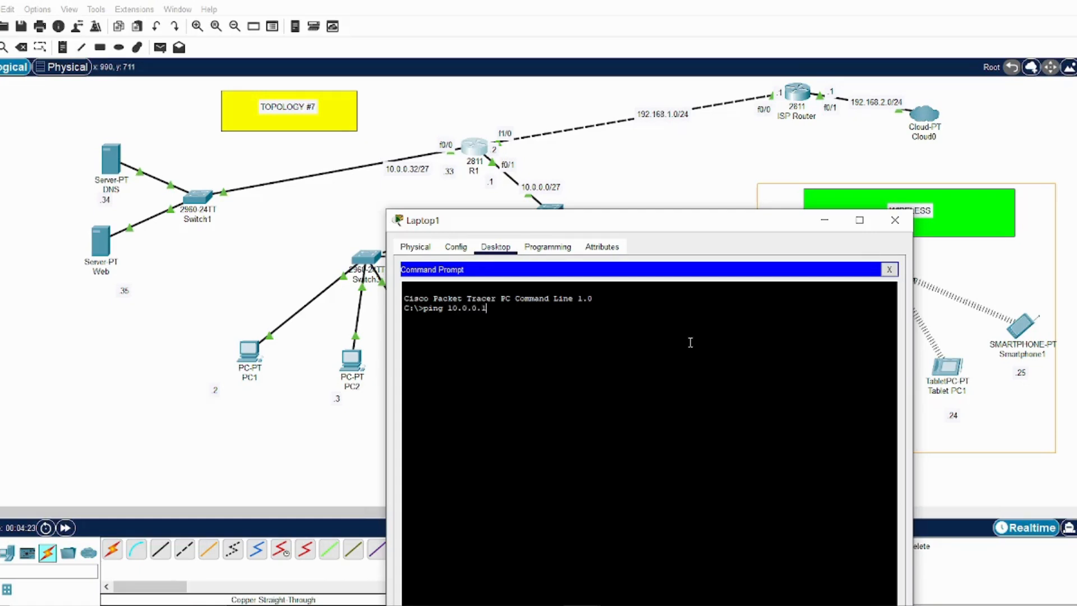
key(Return)
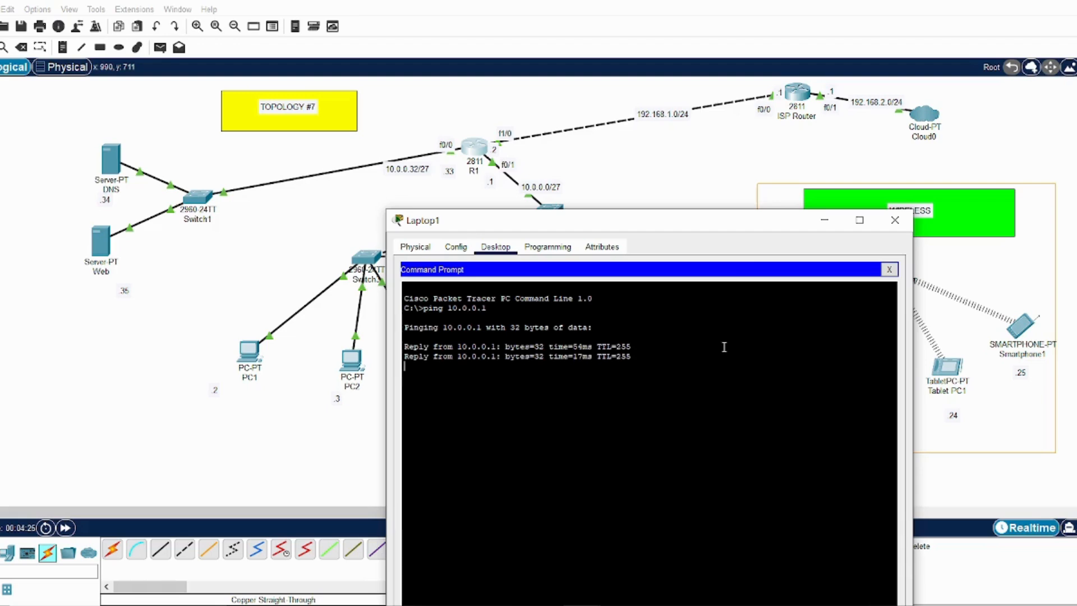
Ping the Web server at 10.0.0.35 from Laptop1's command prompt, and highlight the pinged address
drag(737, 223, 815, 166)
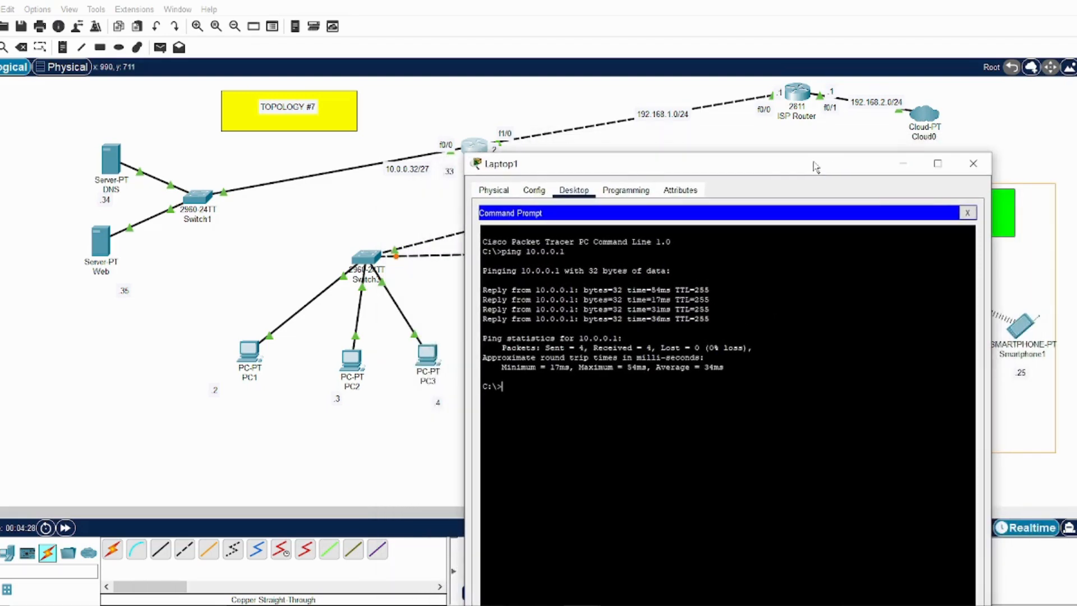
key(Up)
text(35)
key(Return)
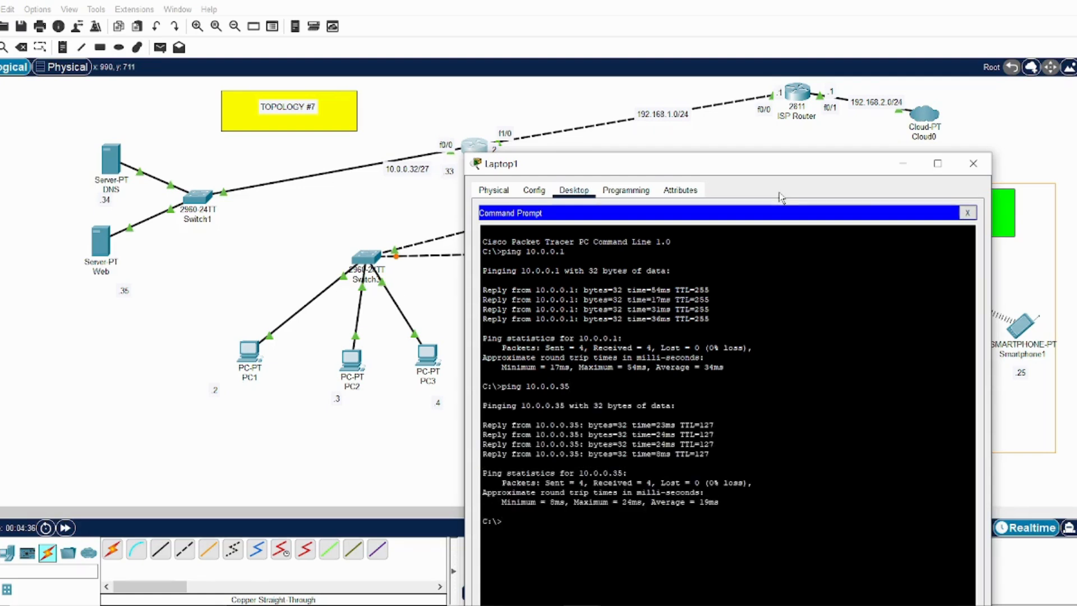
drag(570, 387, 533, 389)
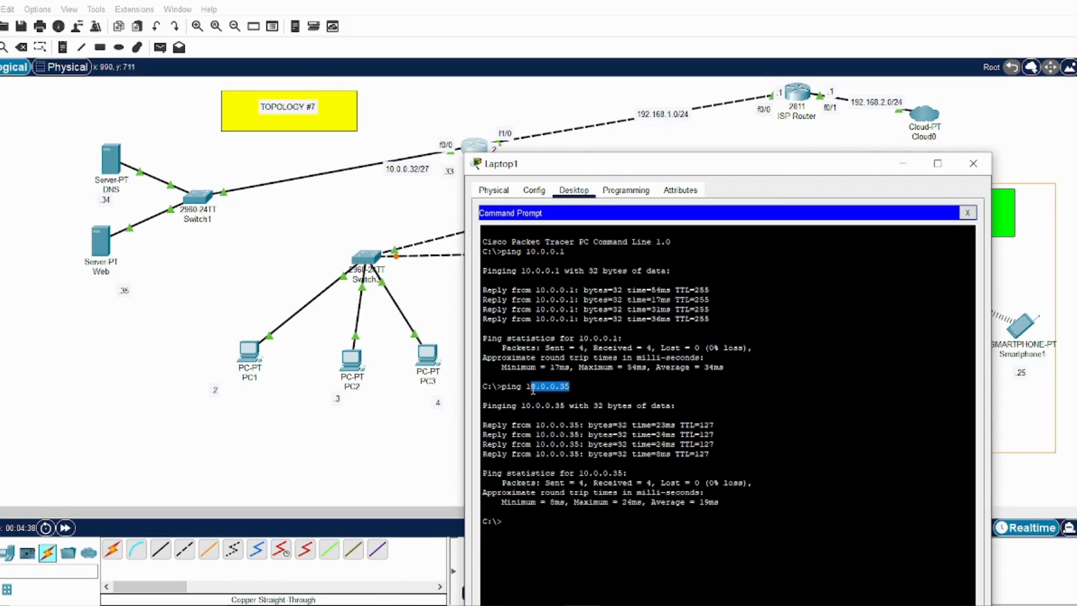
Copy the Web server's address 10.0.0.35 from Laptop1's command prompt, and close the prompt
drag(654, 166, 585, 69)
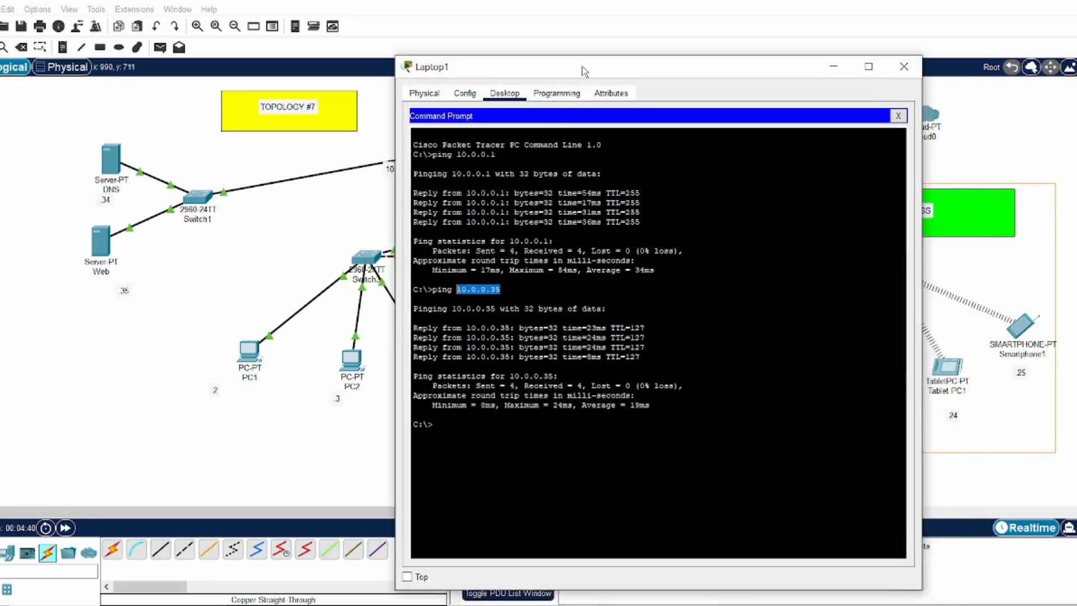
key(Return)
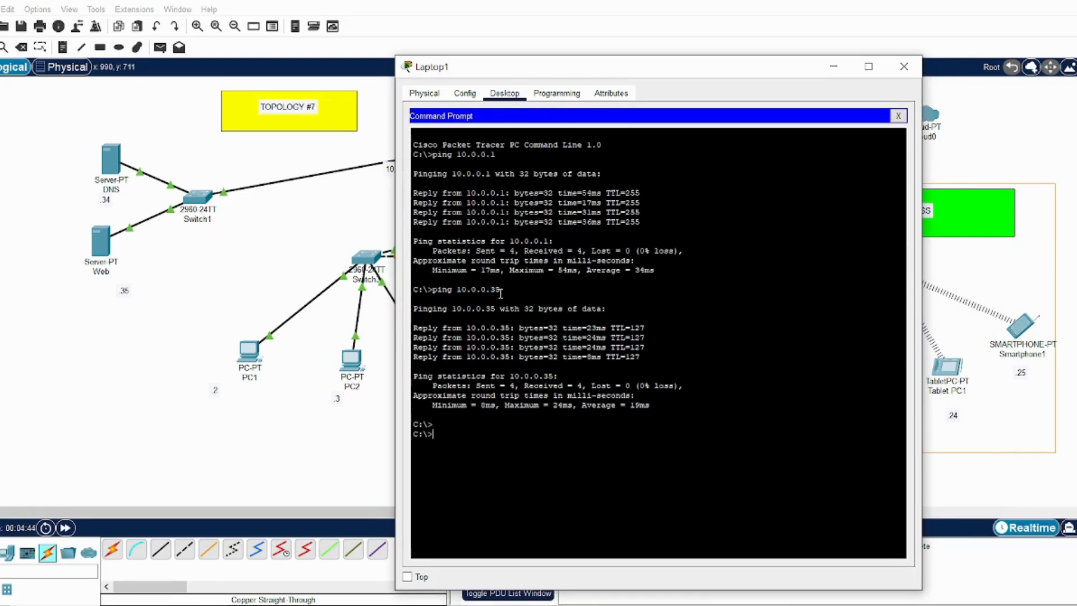
drag(501, 293, 470, 292)
right_click(459, 292)
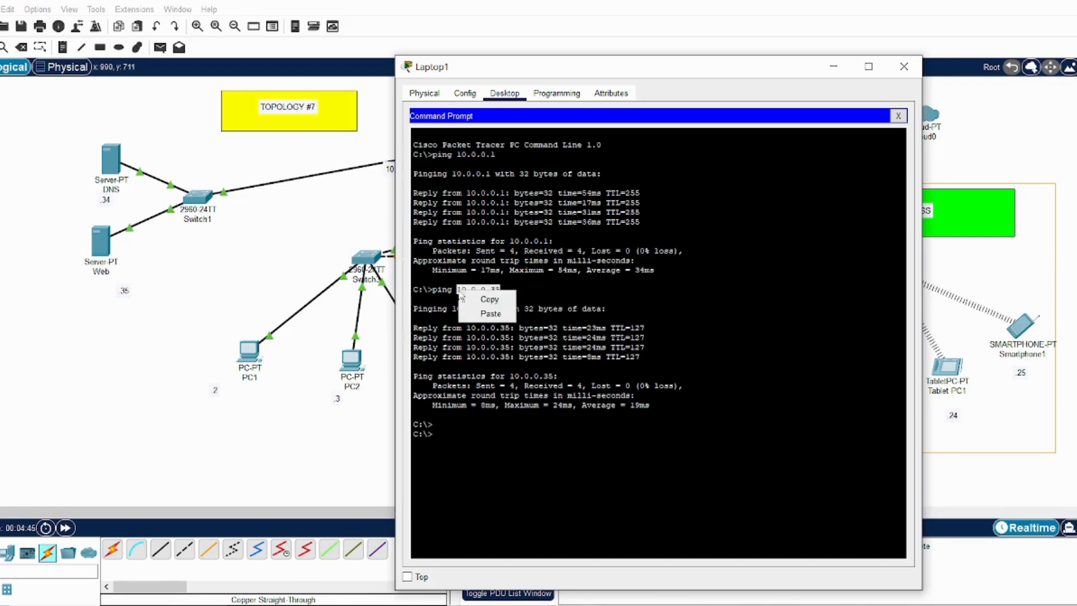
click(484, 298)
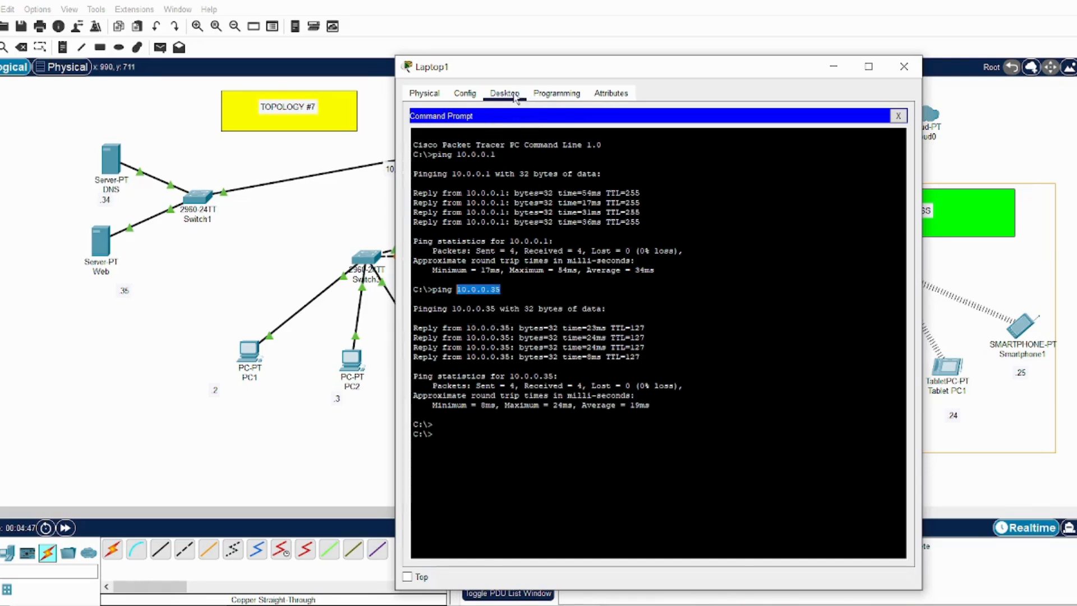
click(898, 115)
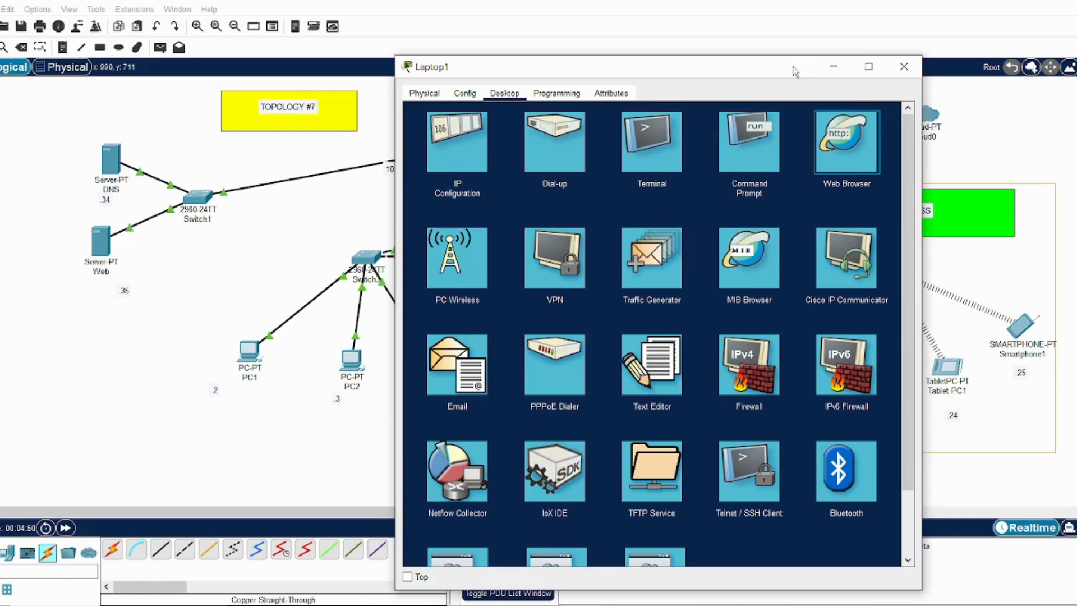
Load 10.0.0.35 in Laptop1's web browser, highlight the page's welcome heading, and close the device window
drag(792, 66, 712, 61)
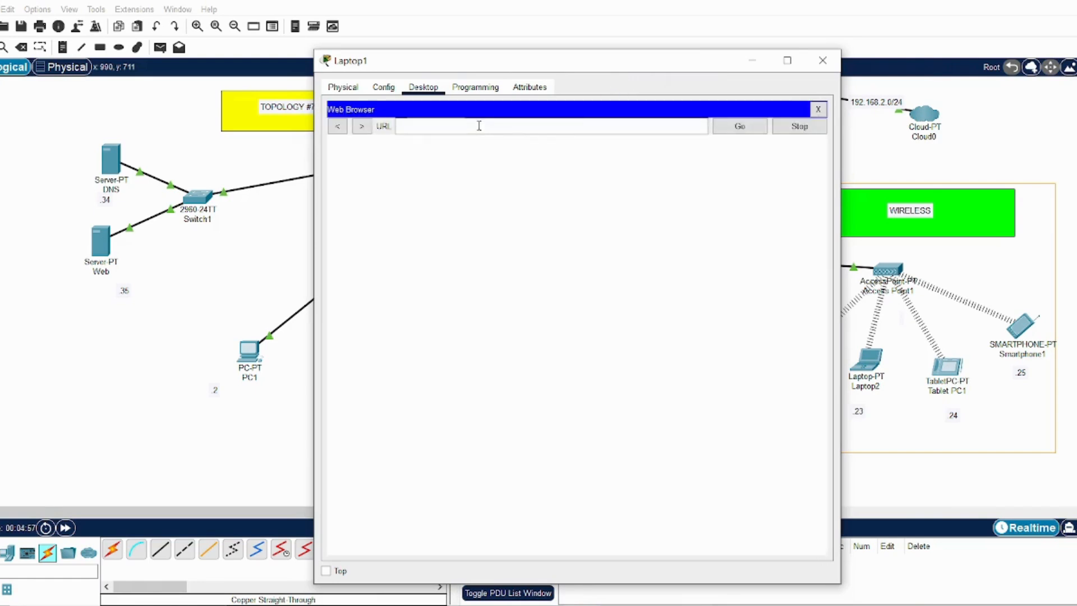
click(479, 125)
text(10.0.0.35)
click(723, 132)
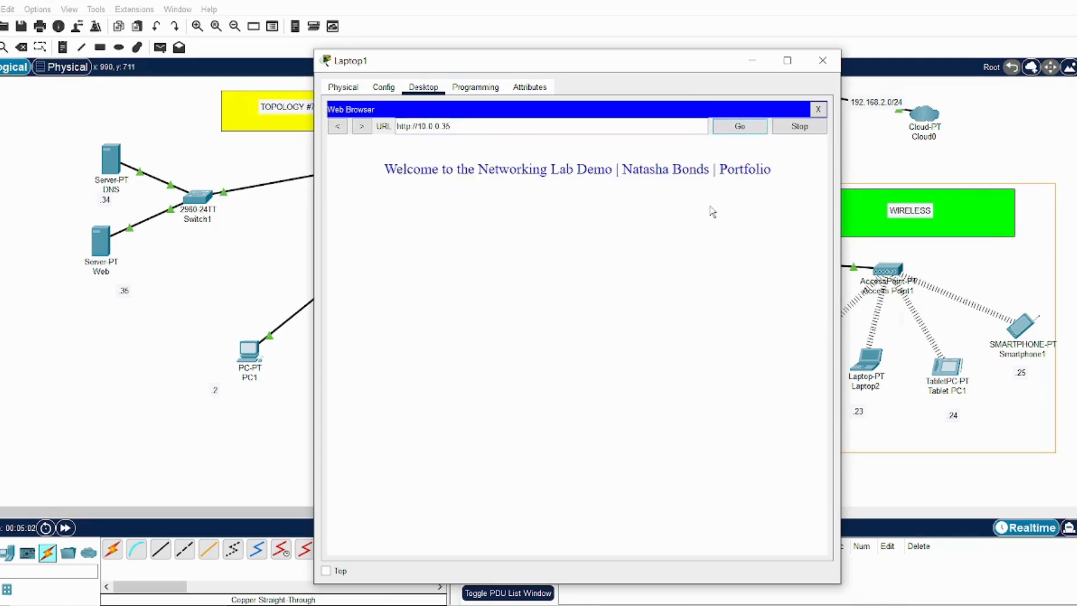
drag(772, 171, 342, 184)
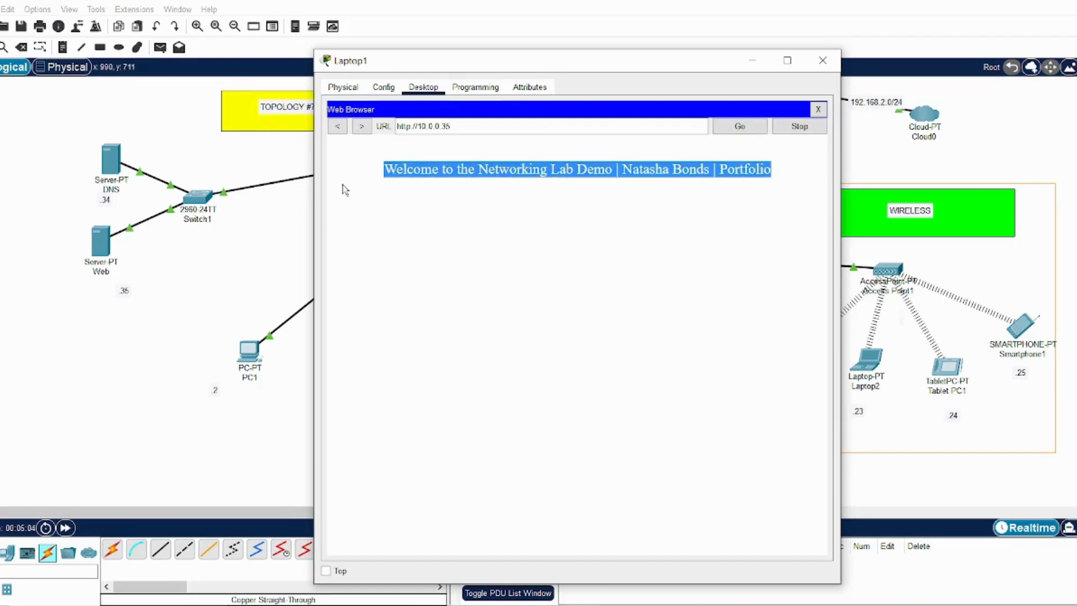
click(496, 243)
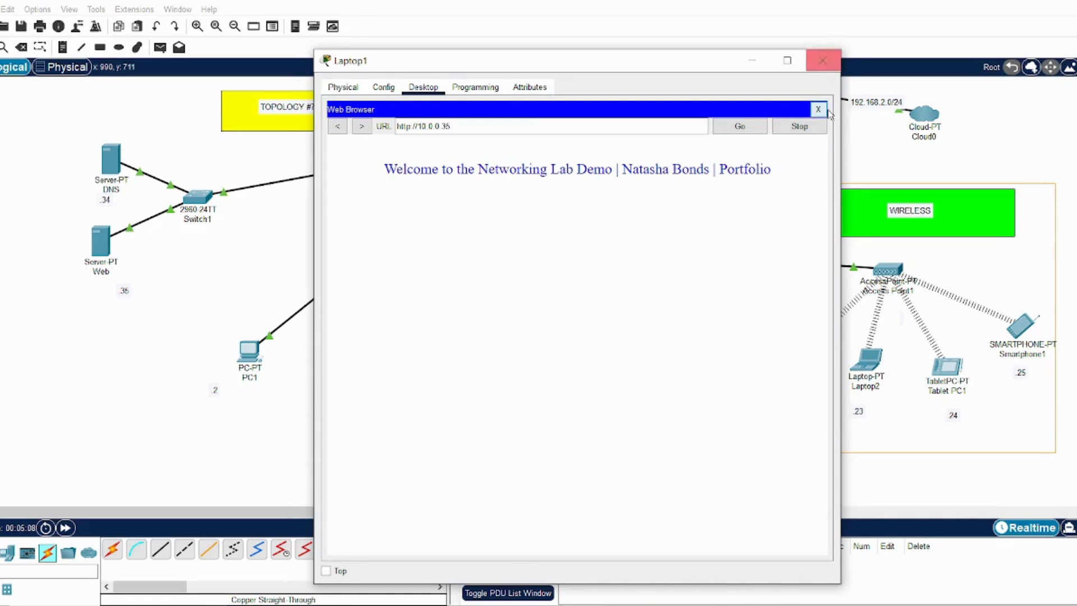
click(823, 60)
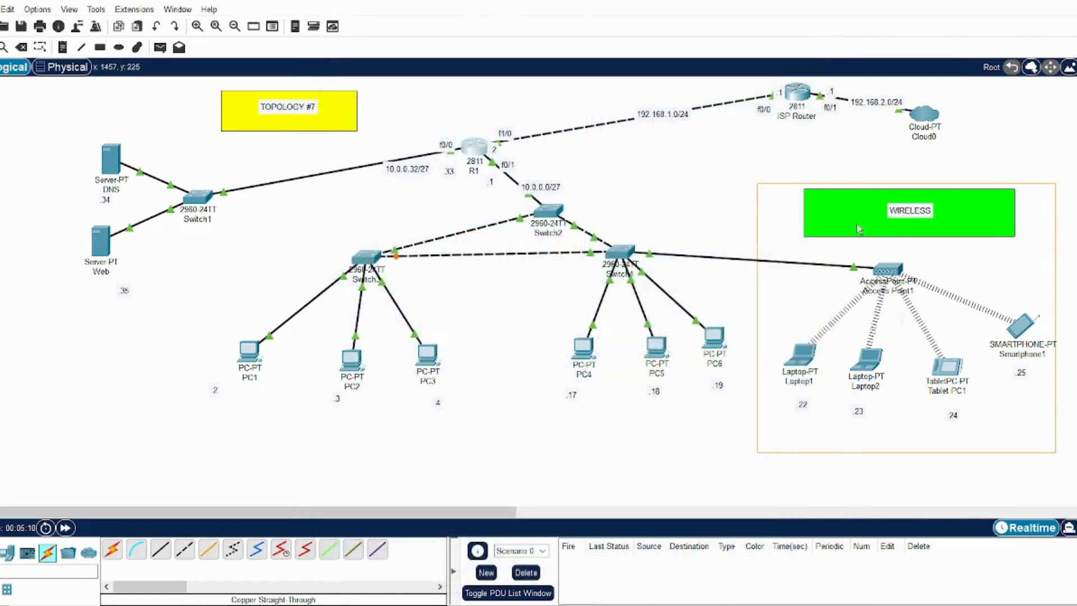
Ping router R1 at 10.0.0.1 from Laptop2's command prompt
click(869, 364)
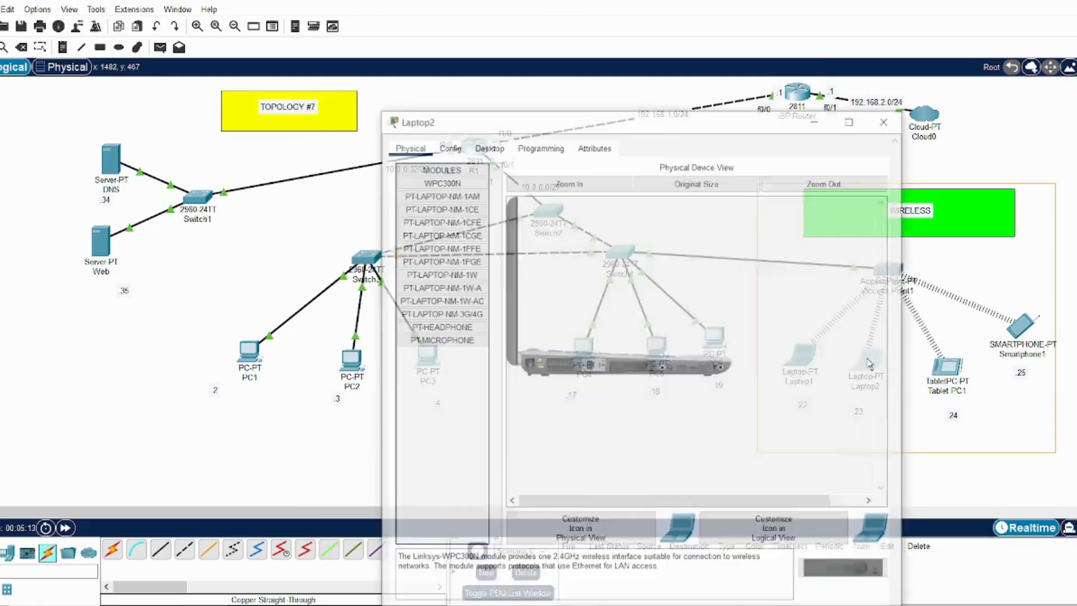
click(486, 107)
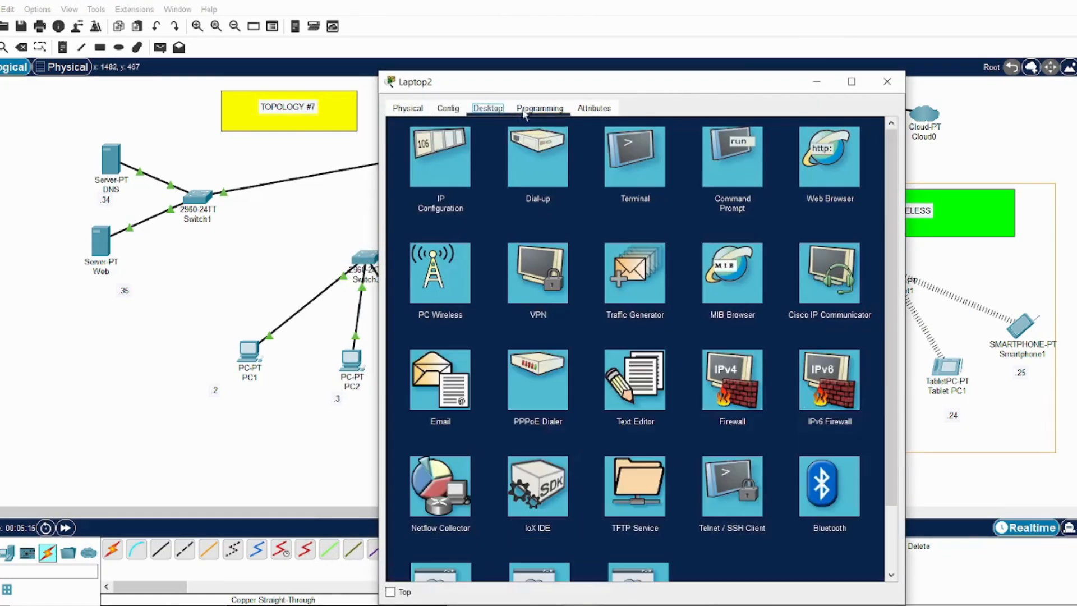
click(742, 163)
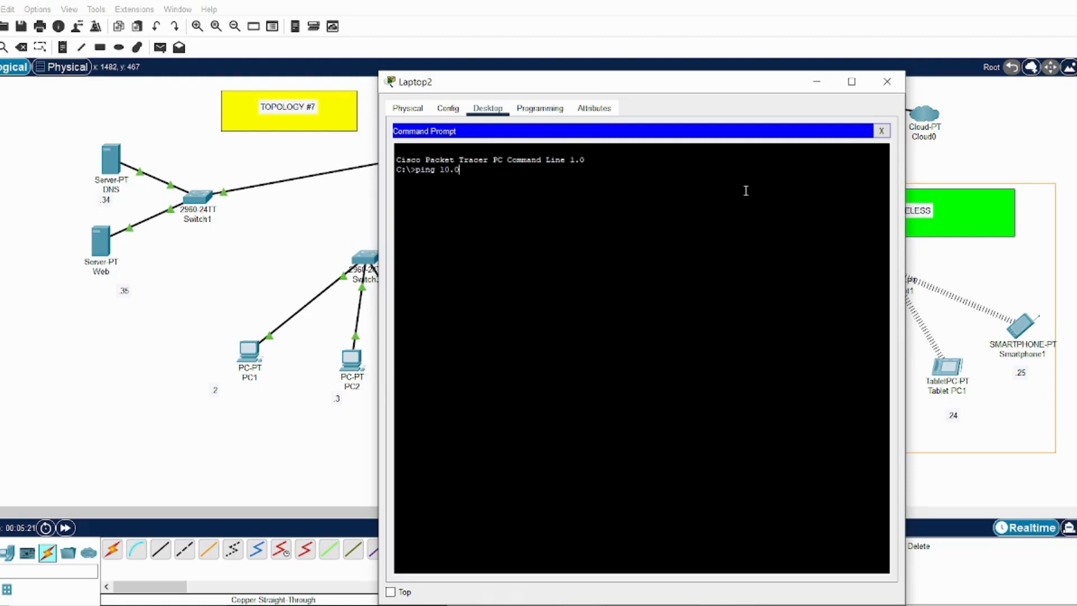
key(Return)
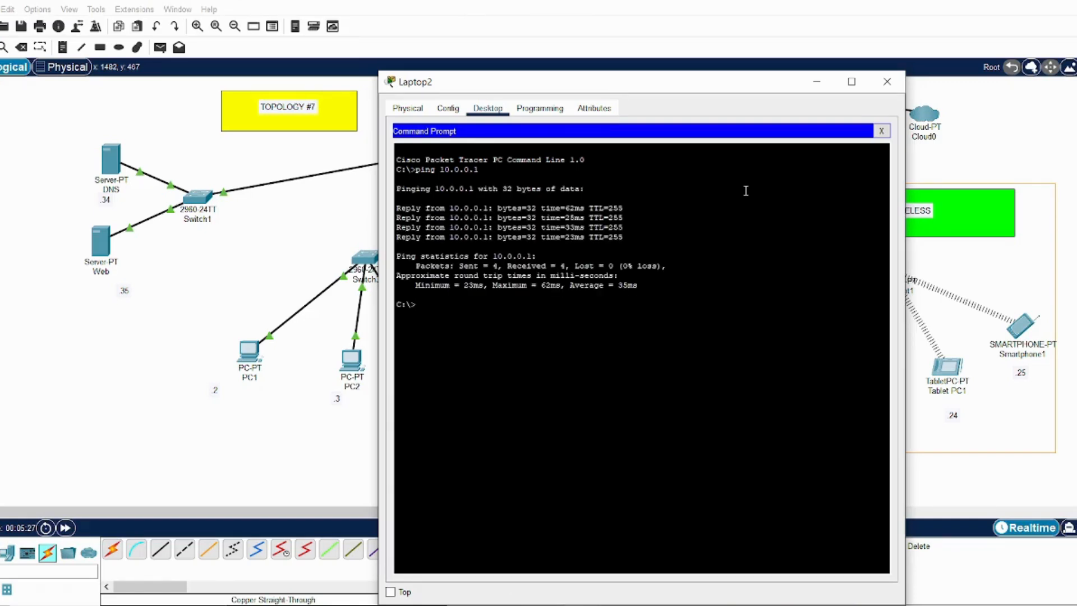
Ping the Web server at 10.0.0.35 from Laptop2's command prompt, and close the device window
key(Up)
text(35)
key(Return)
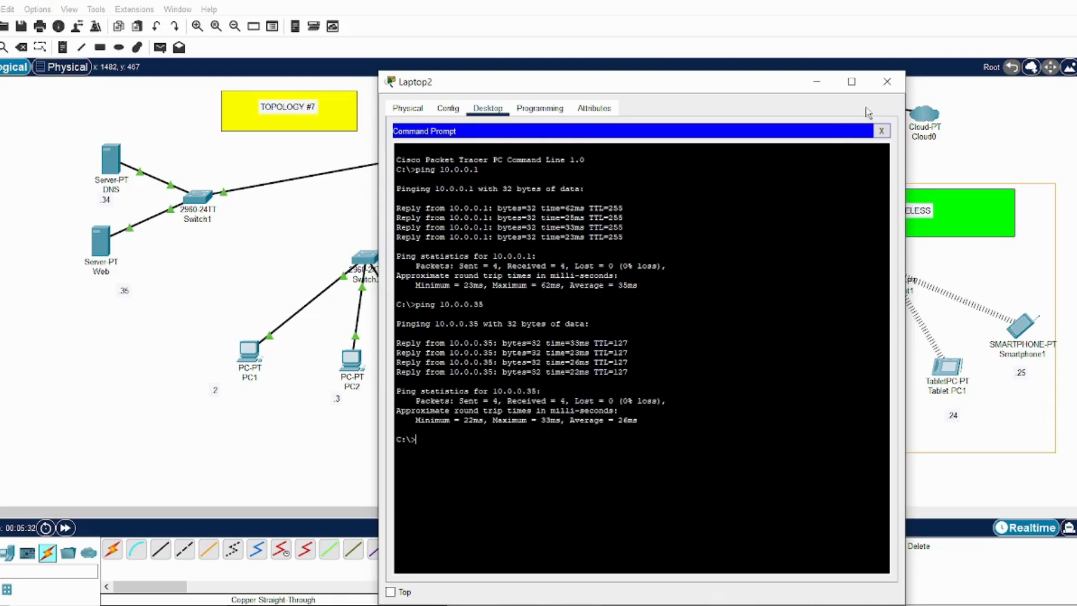
click(887, 83)
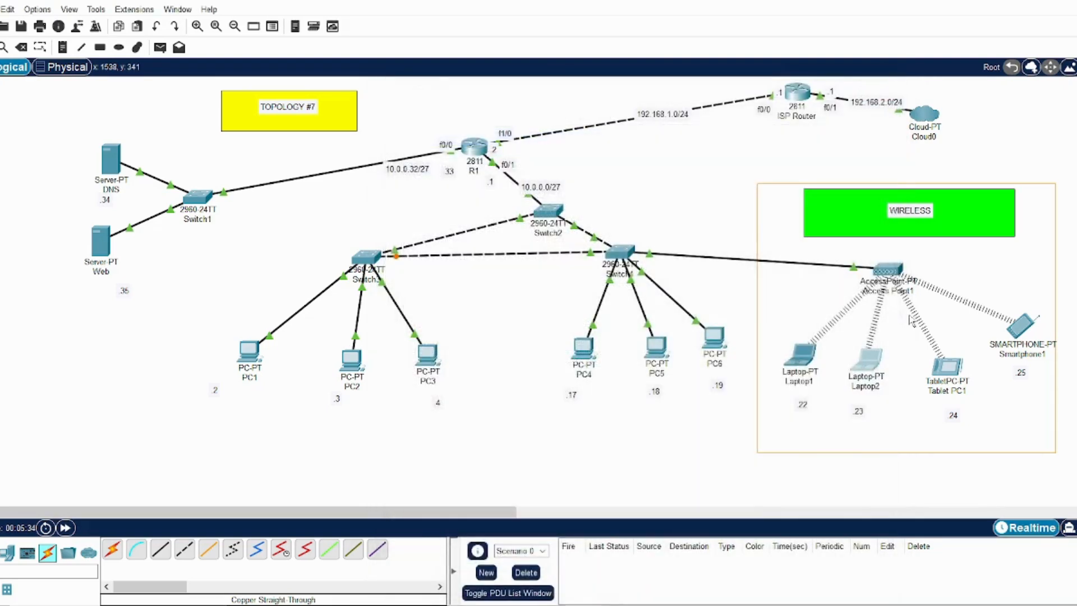
Ping router R1 at 10.0.0.1 from Tablet PC1's command prompt
click(950, 373)
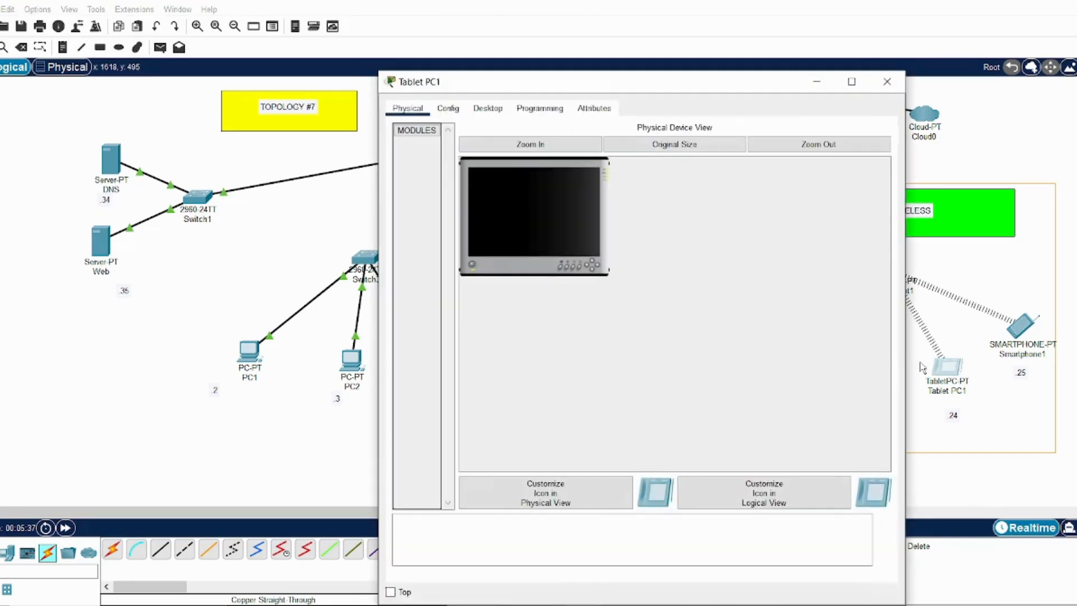
click(486, 109)
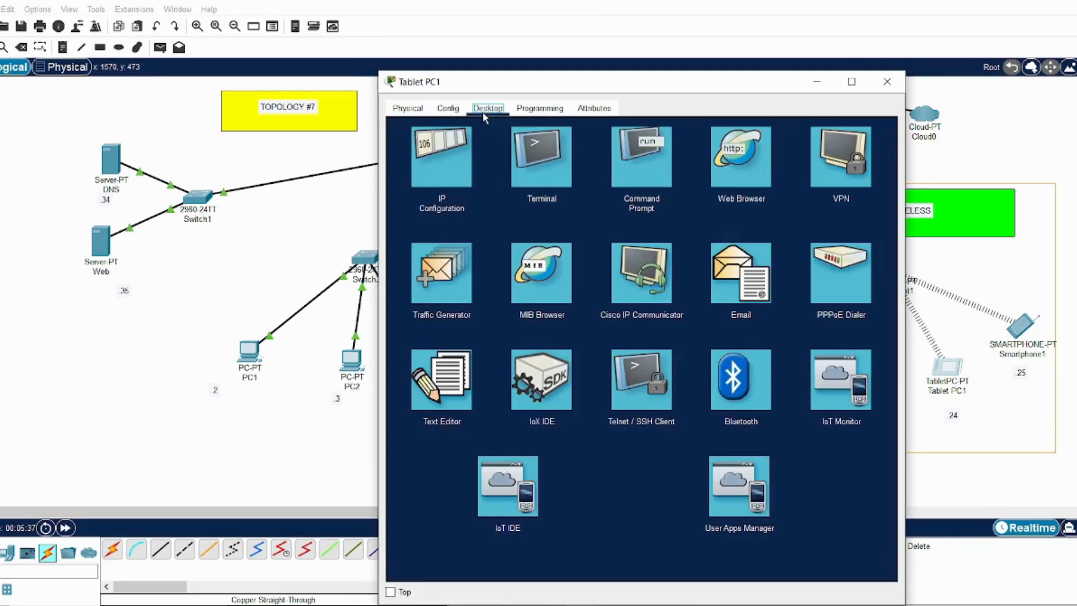
click(669, 177)
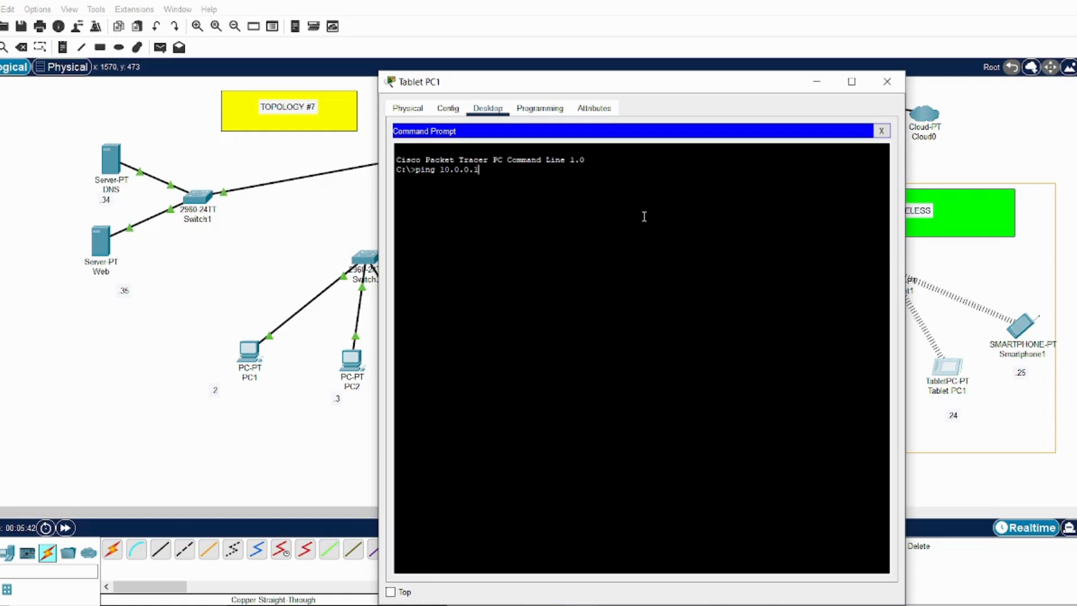
text(ping 10.0.0.1)
key(Return)
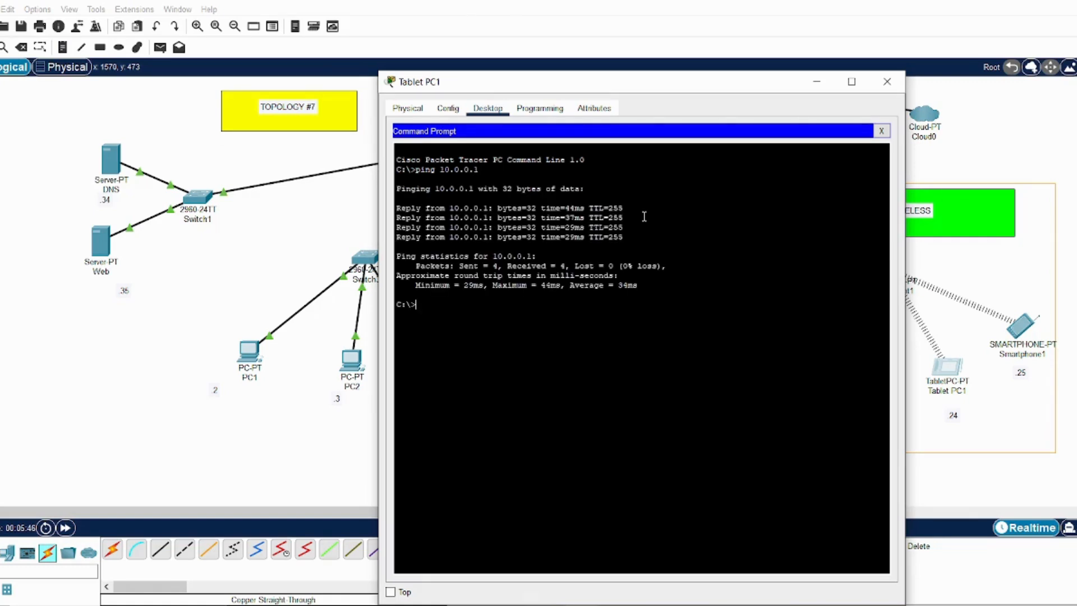
Ping the Web server at 10.0.0.35 from Tablet PC1's command prompt, and close the device window
key(Up)
text(5)
key(Return)
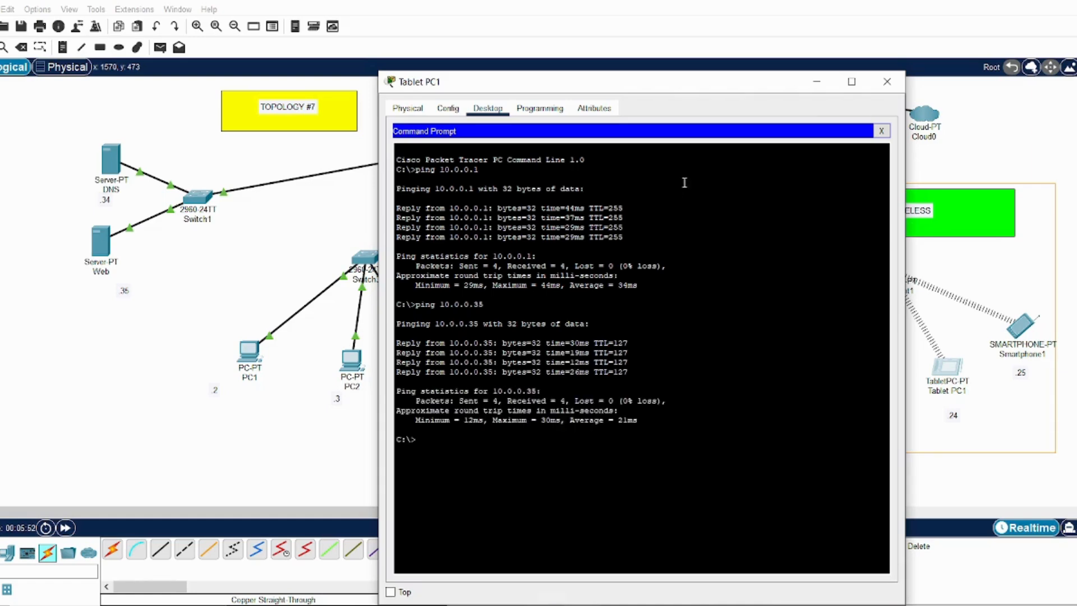
click(890, 83)
Ping router R1 at 10.0.0.1 from Smartphone1's command prompt
click(1030, 332)
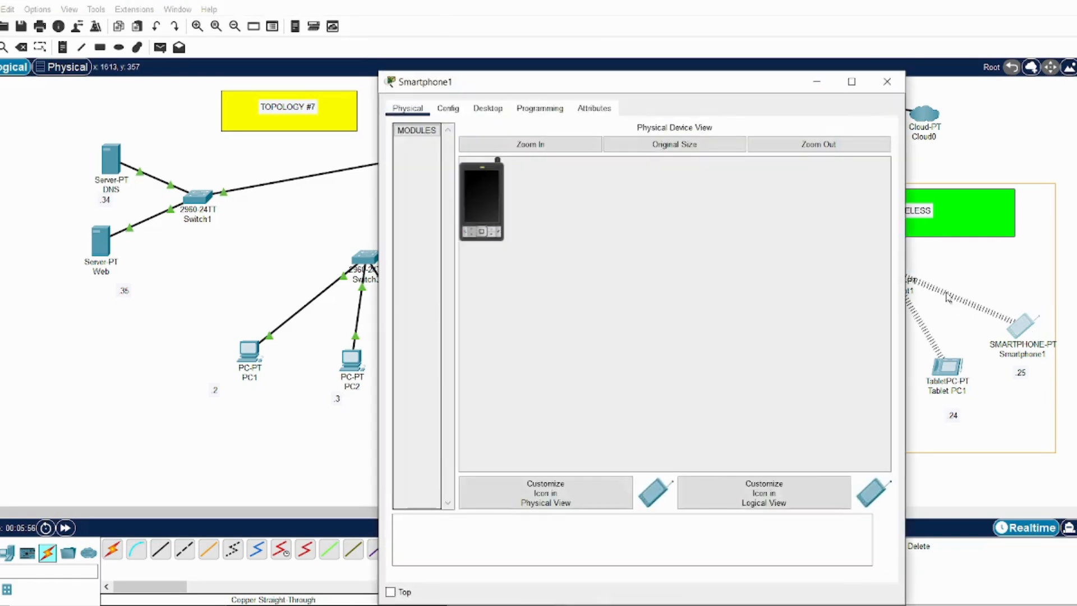
click(487, 109)
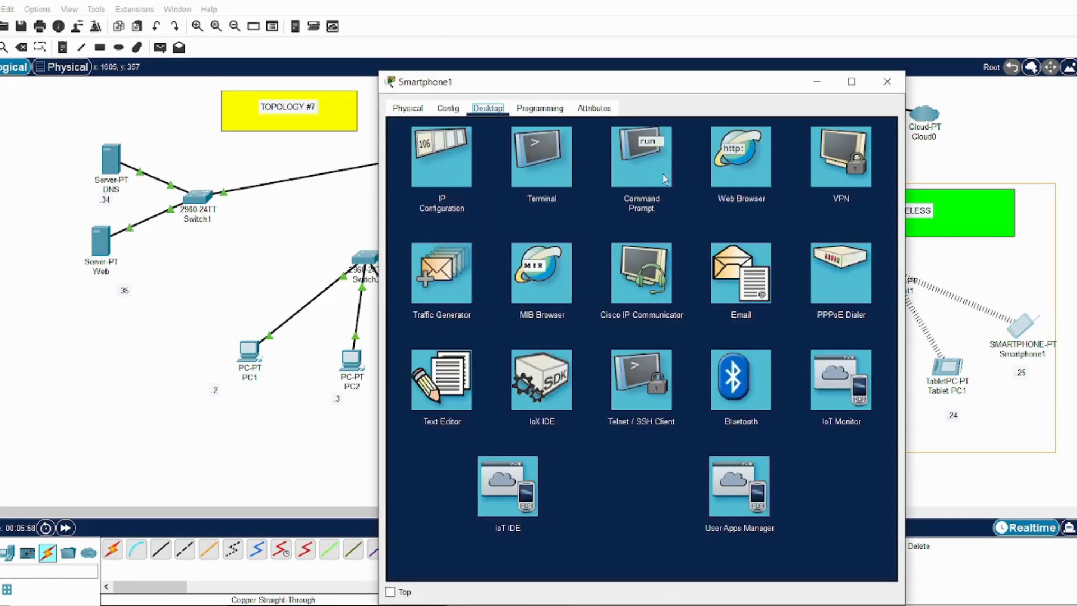
click(656, 170)
text(pi)
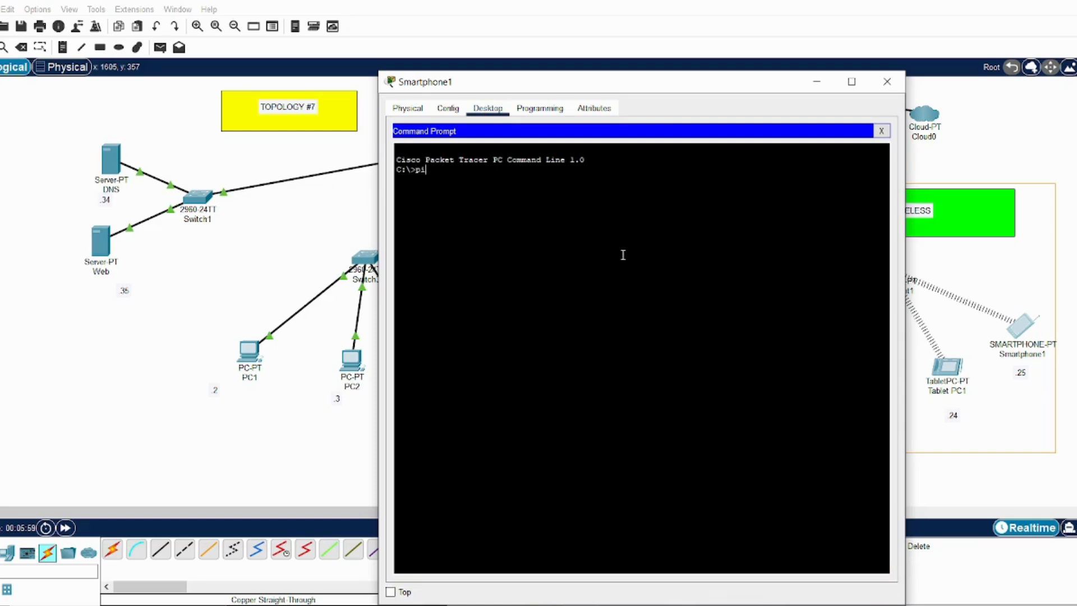
text(ng 10.0.0.1)
key(Return)
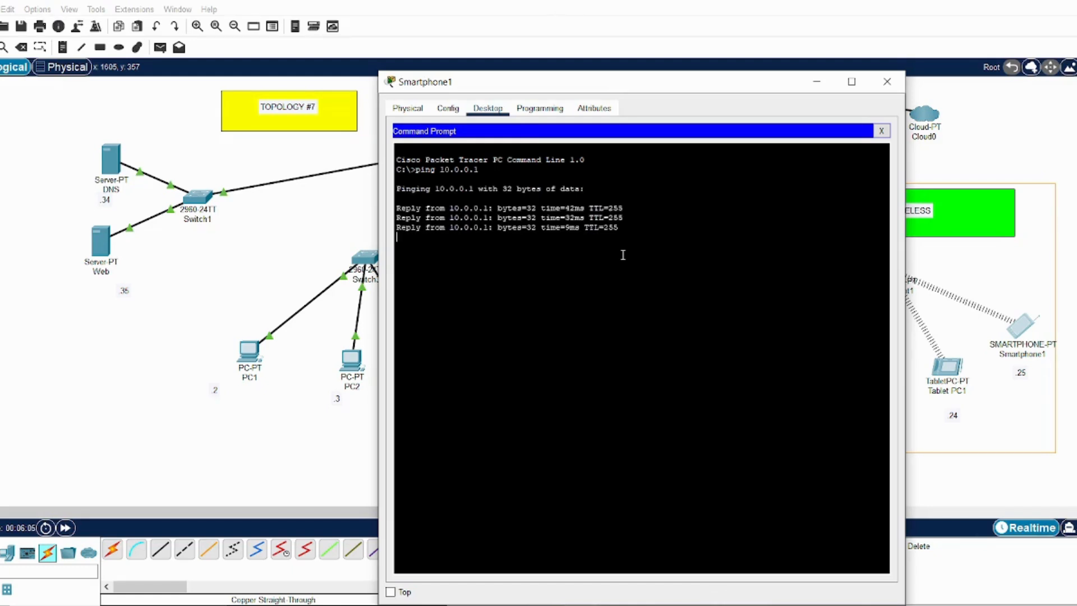
Ping the Web server at 10.0.0.35 from Smartphone1's command prompt, and close the prompt and device window
key(Up)
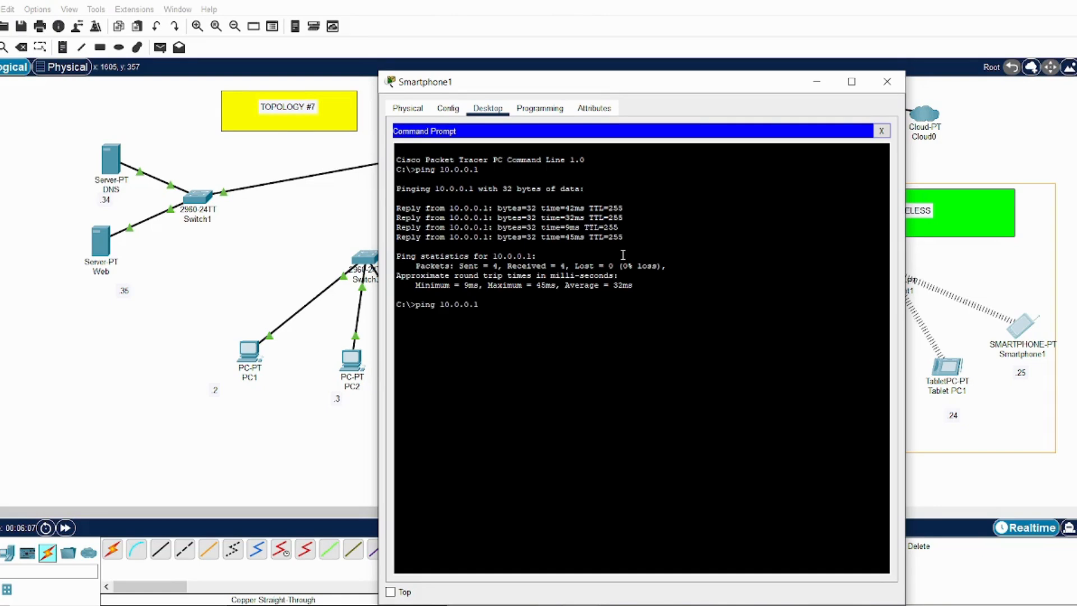
text(5)
key(Return)
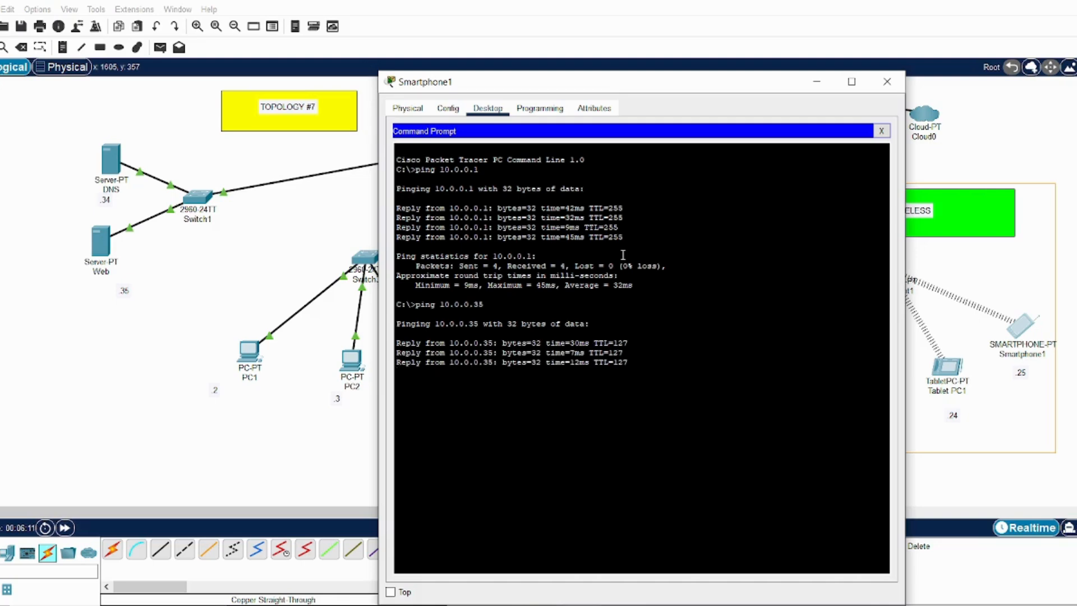
click(881, 131)
click(887, 82)
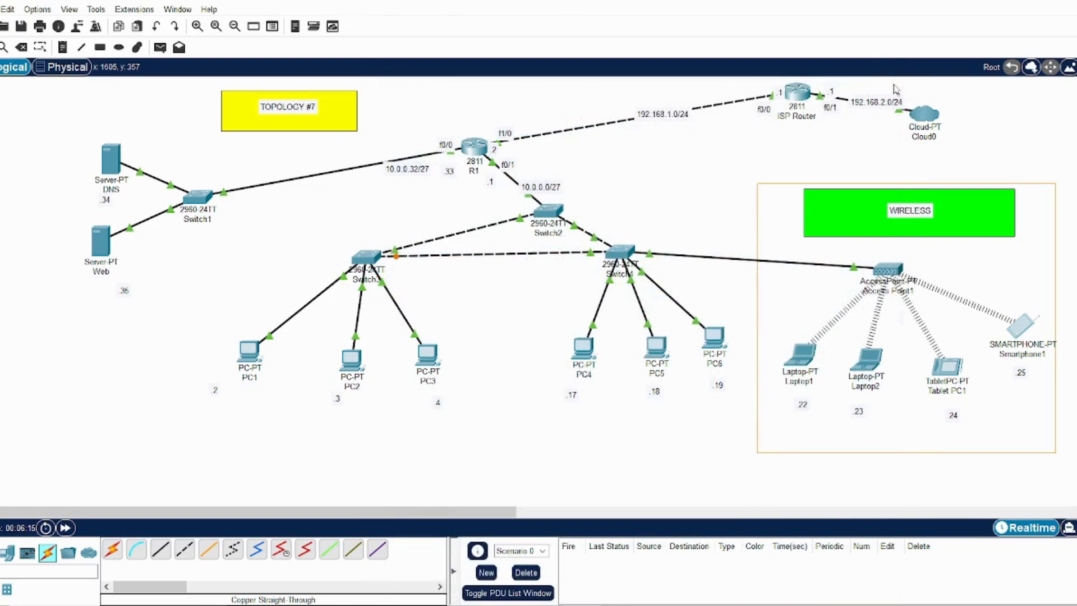